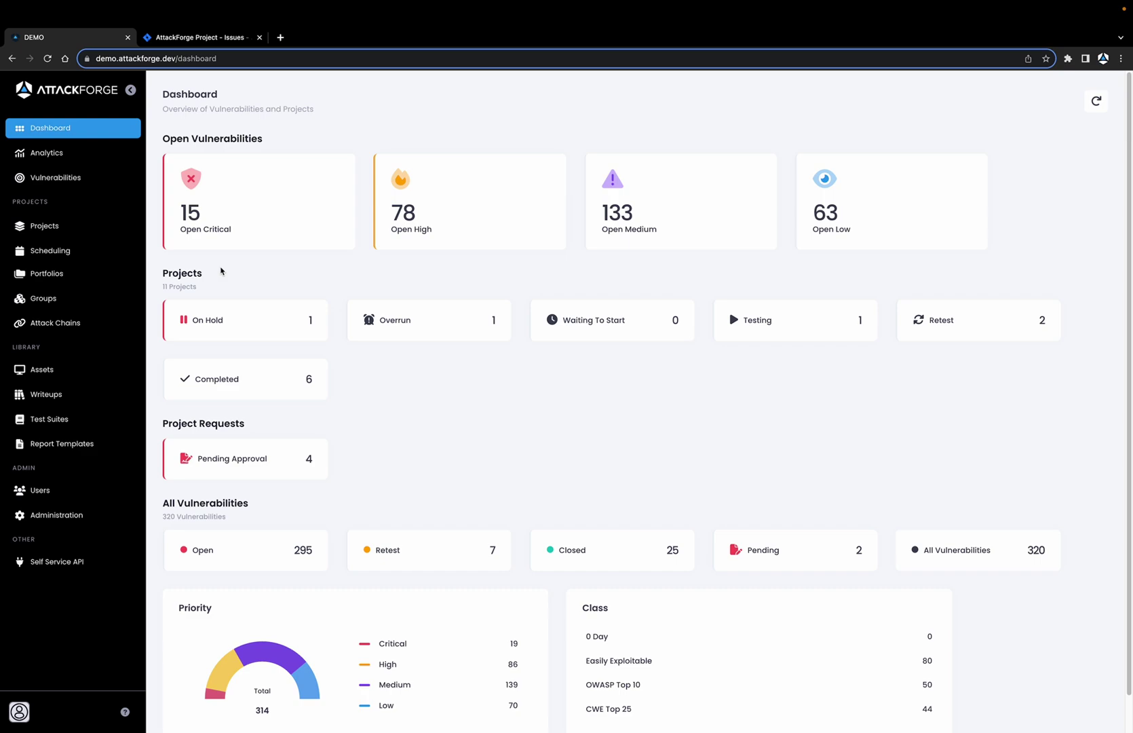
- Start a new project named "ACME Corp. Infrastructure Pentest 2023" with the code ACMEINF2023
{"action": "left_click", "coordinate": [114, 232]}
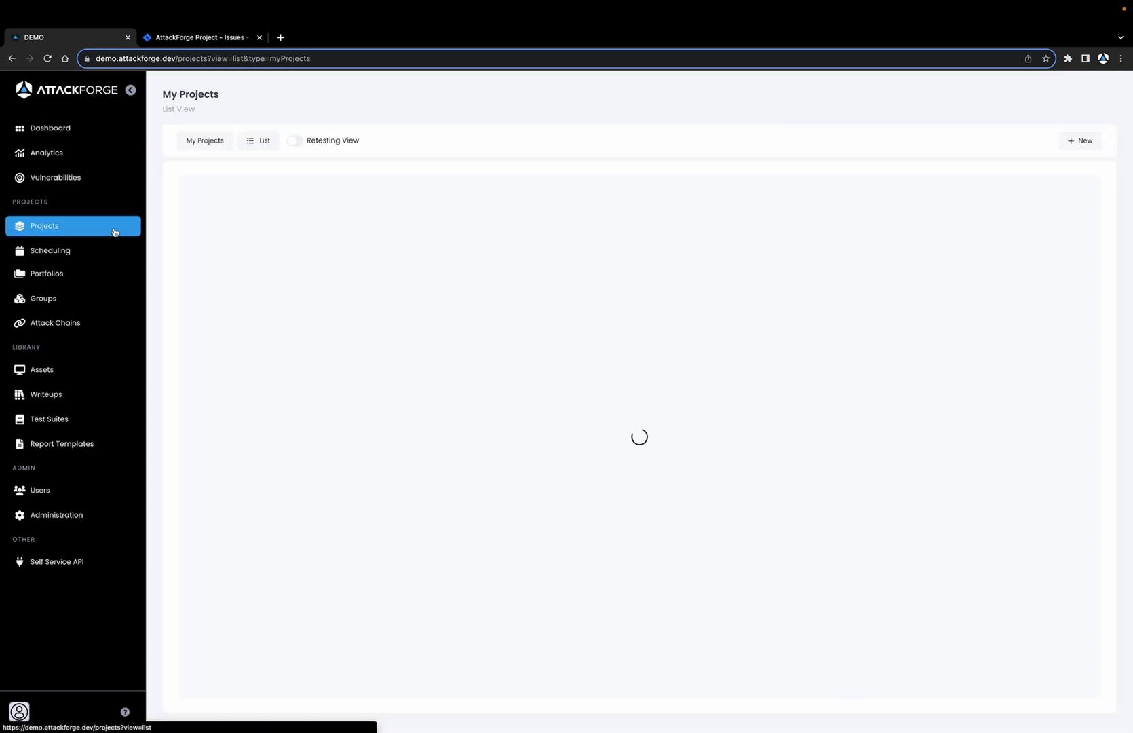
{"action": "left_click", "coordinate": [1079, 146]}
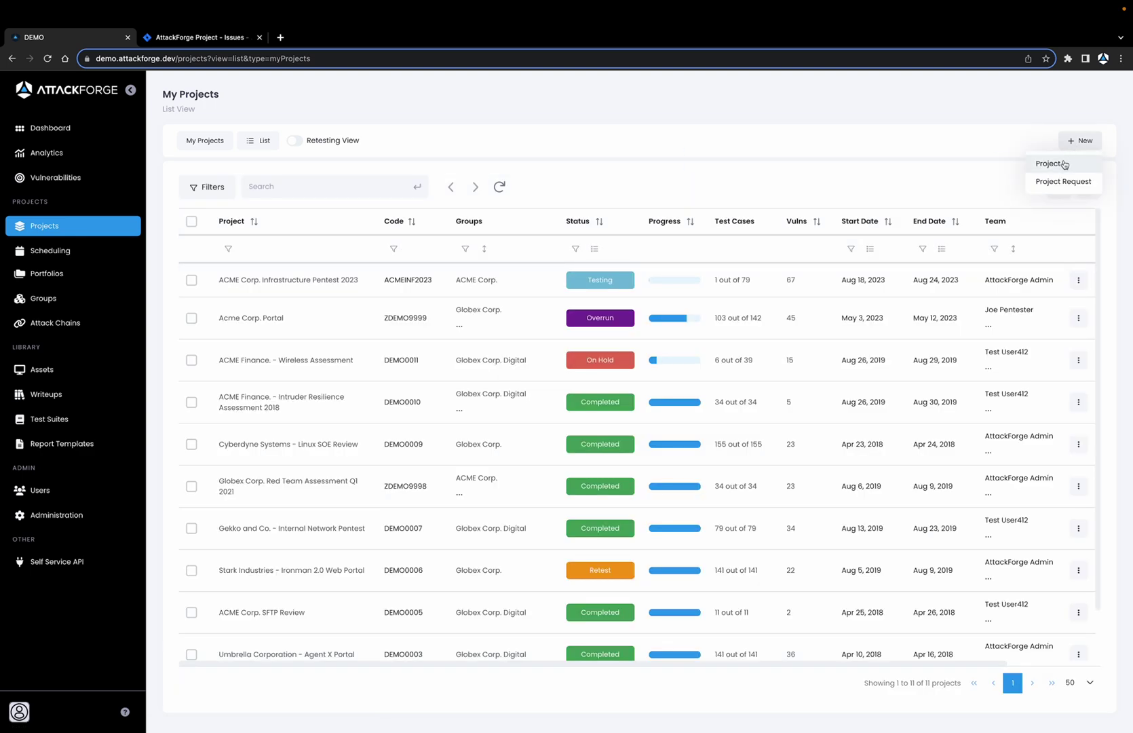
{"action": "left_click", "coordinate": [1065, 164]}
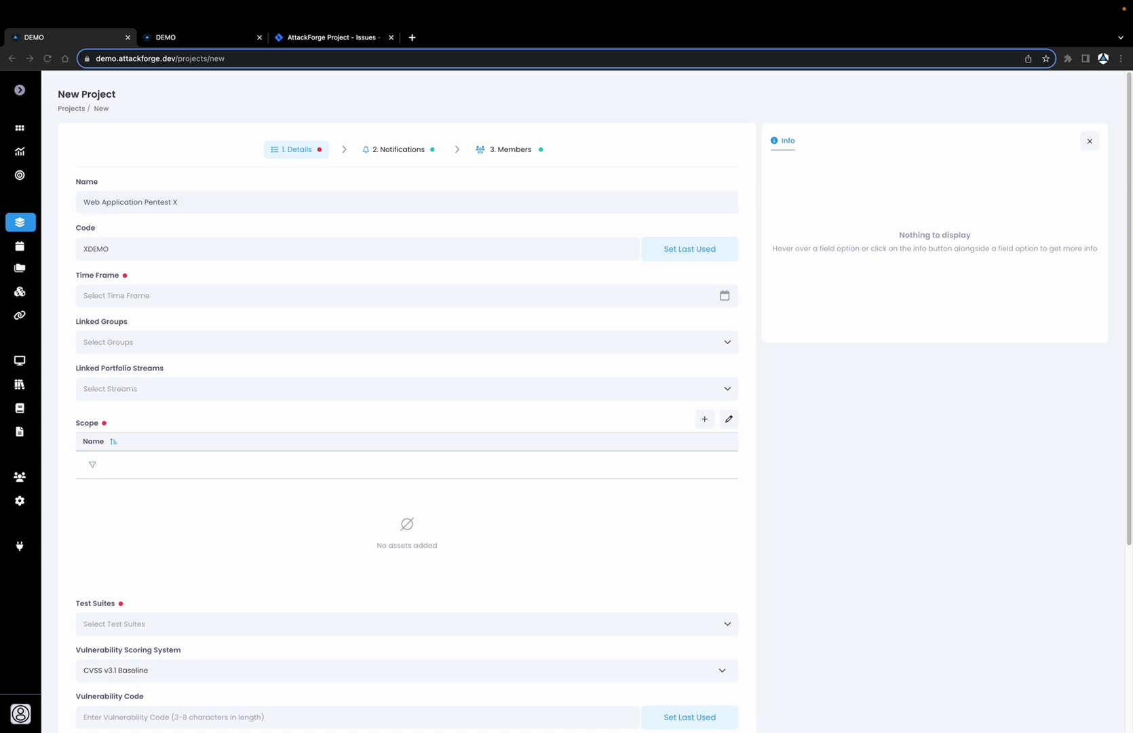
{"action": "triple_click", "coordinate": [210, 205]}
{"action": "type", "text": "ACME Corp. Infrastructure Pentest 2023"}
{"action": "triple_click", "coordinate": [179, 250]}
{"action": "type", "text": "ACMEINF2023"}
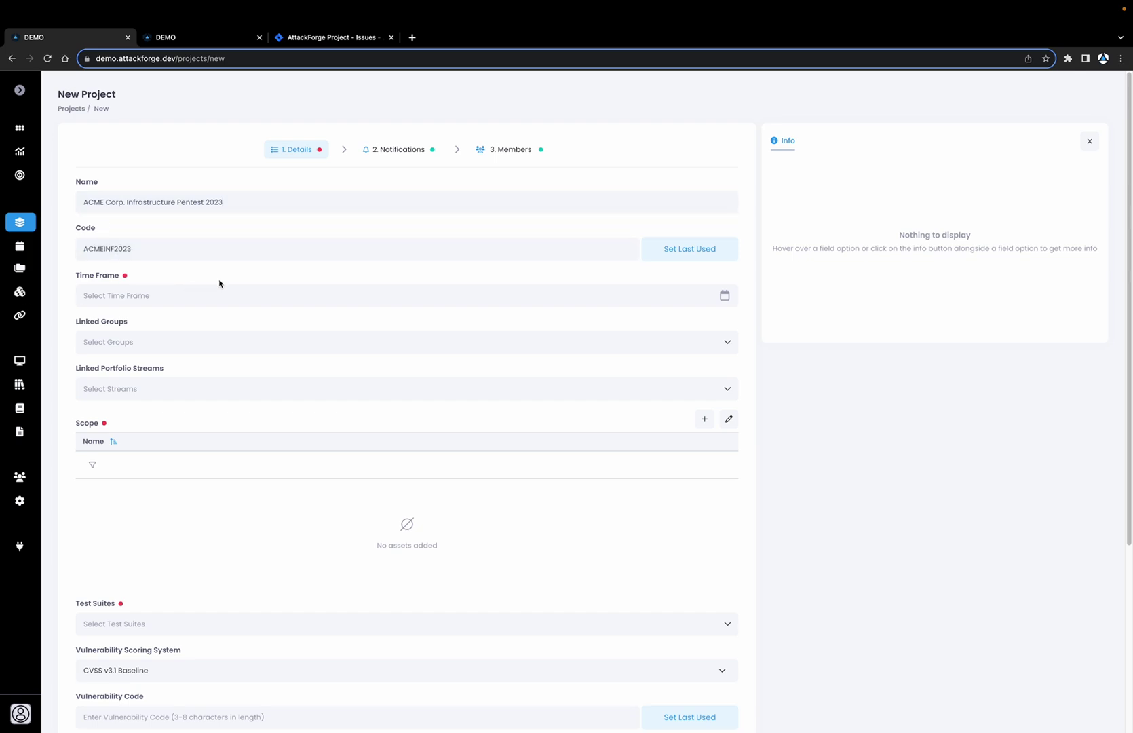
- Set the project's time frame to Aug 19, 2023 through Aug 25, 2023
{"action": "left_click", "coordinate": [217, 296]}
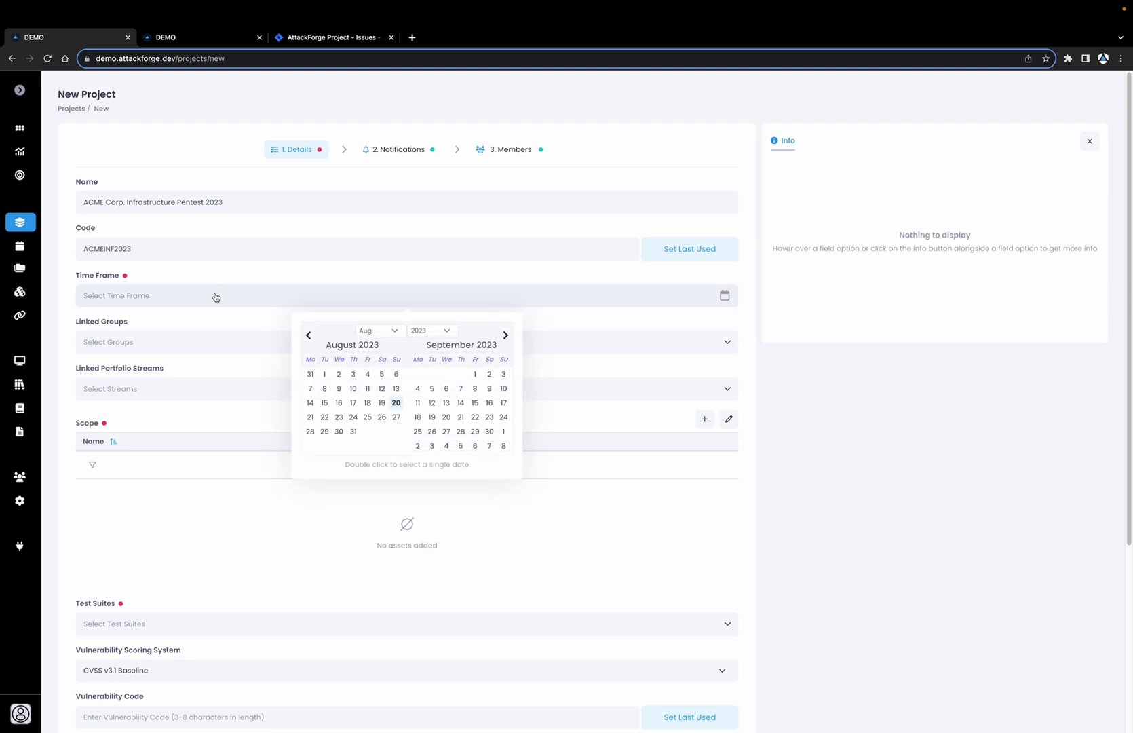
{"action": "left_click", "coordinate": [382, 402]}
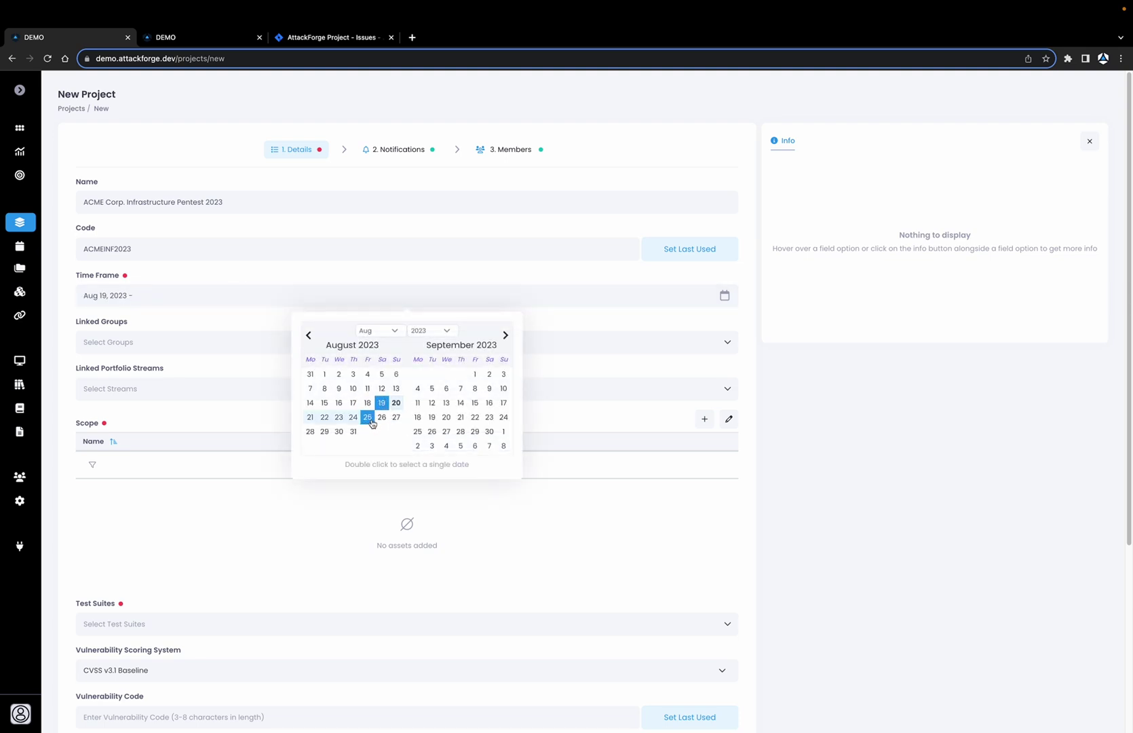
{"action": "left_click", "coordinate": [367, 417]}
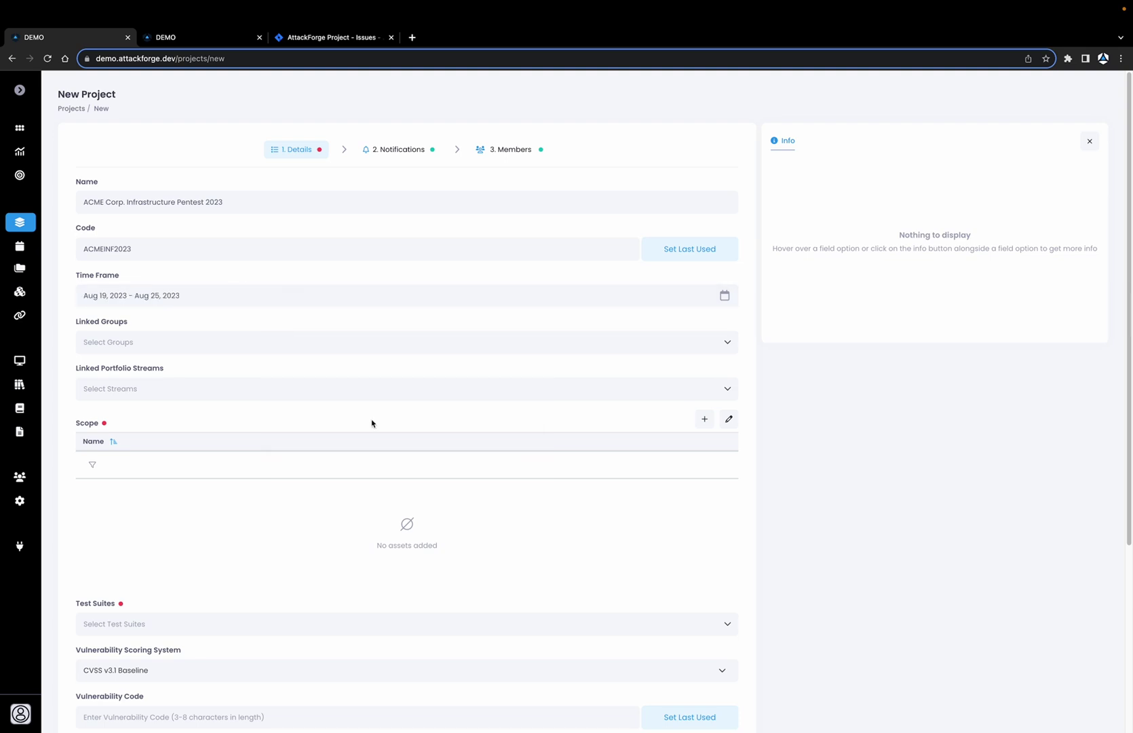
- Link the project to the Globex Corp. group
{"action": "left_click", "coordinate": [197, 346]}
{"action": "type", "text": "globex"}
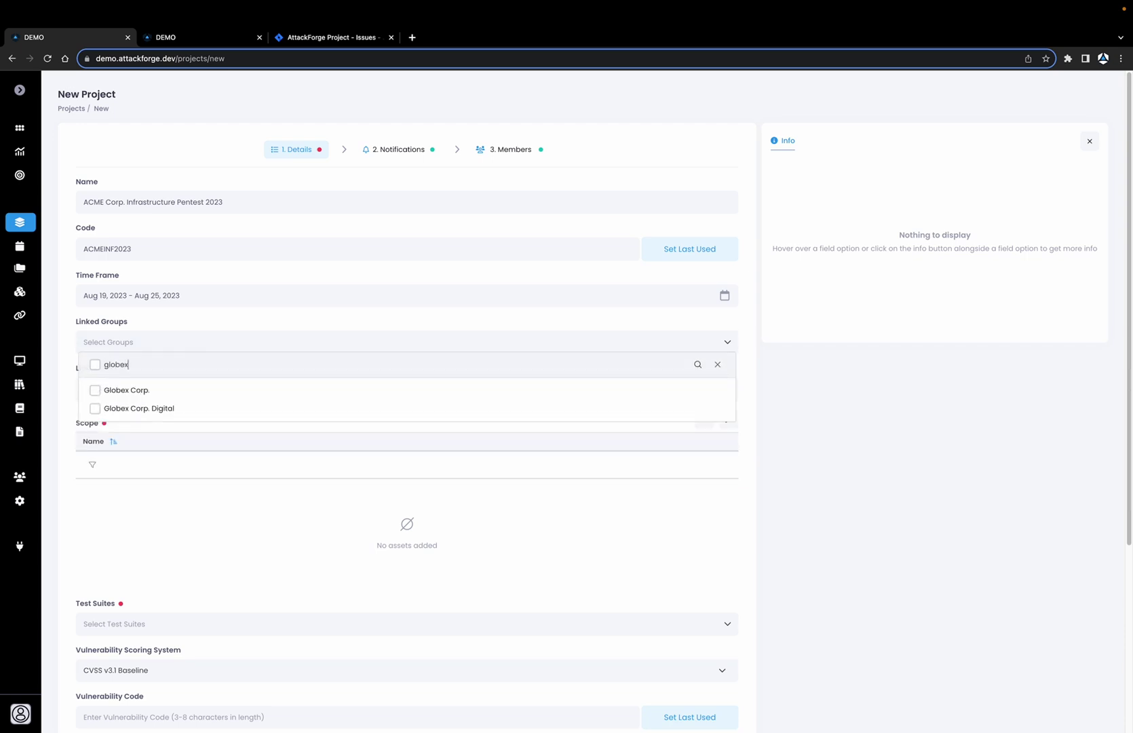
{"action": "left_click", "coordinate": [174, 392]}
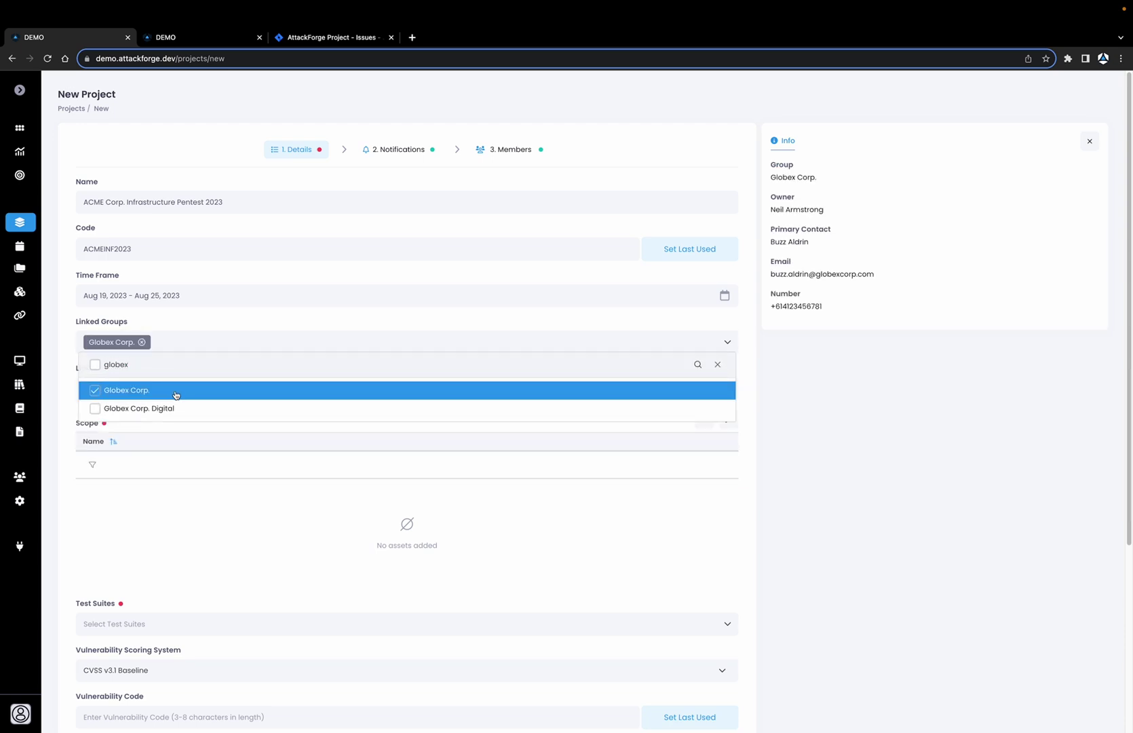
{"action": "left_click", "coordinate": [869, 397]}
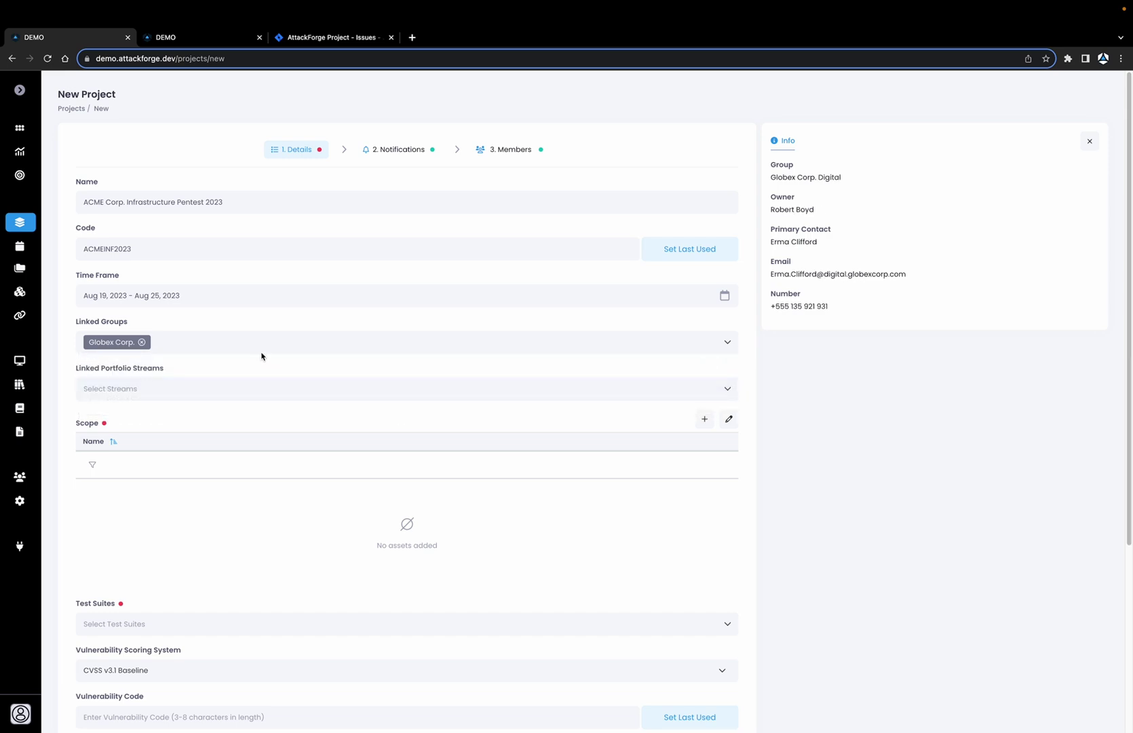
- Link the project to the ACME Corp portfolio streams Q3 2023, PCI and Infrastructure, checking the ACME Corp portfolio along the way
{"action": "left_click", "coordinate": [232, 394]}
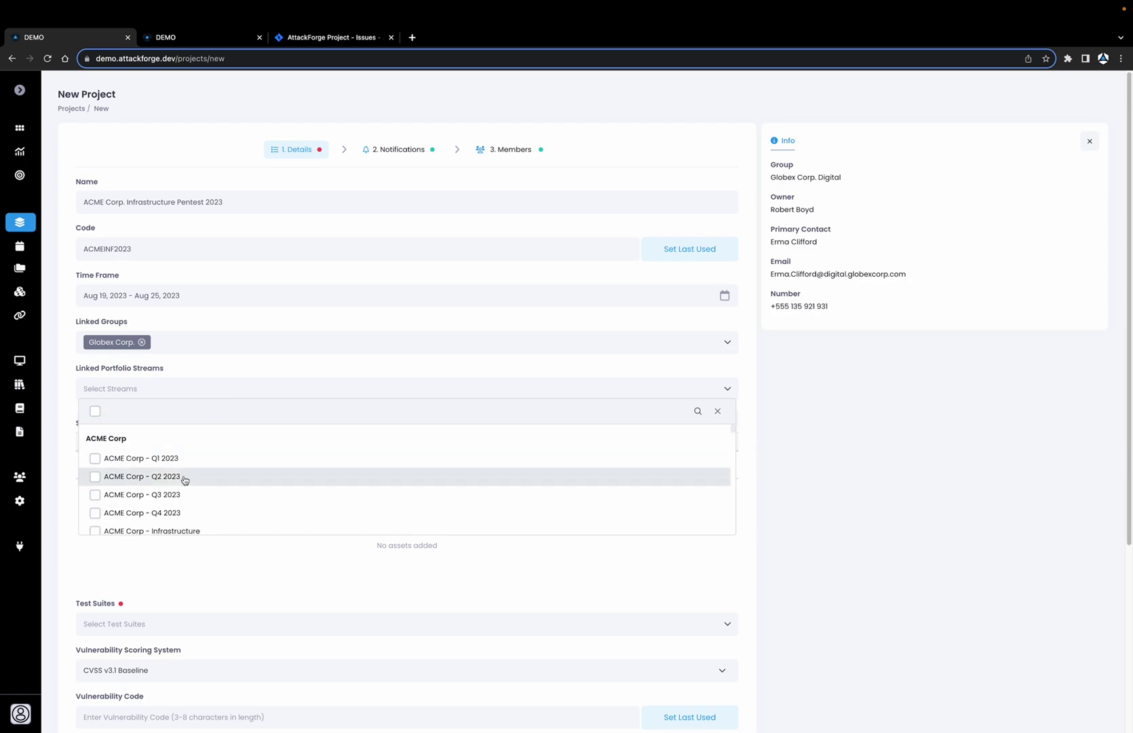
{"action": "left_click", "coordinate": [203, 39]}
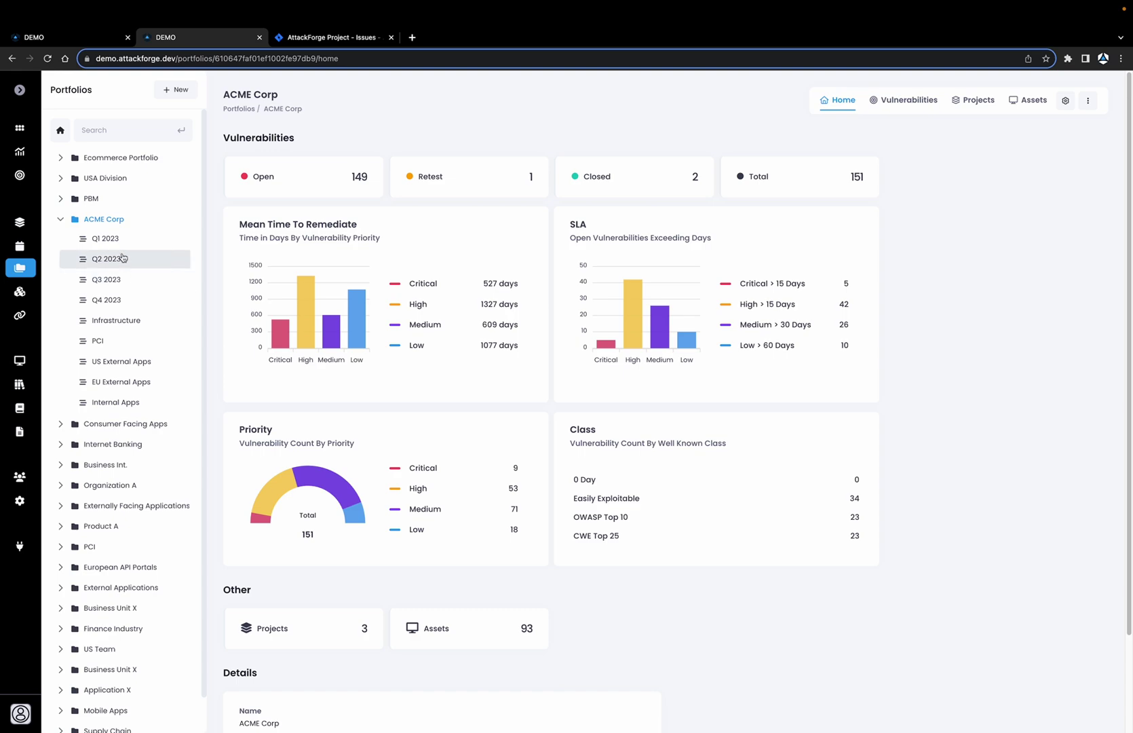
{"action": "left_click", "coordinate": [90, 41]}
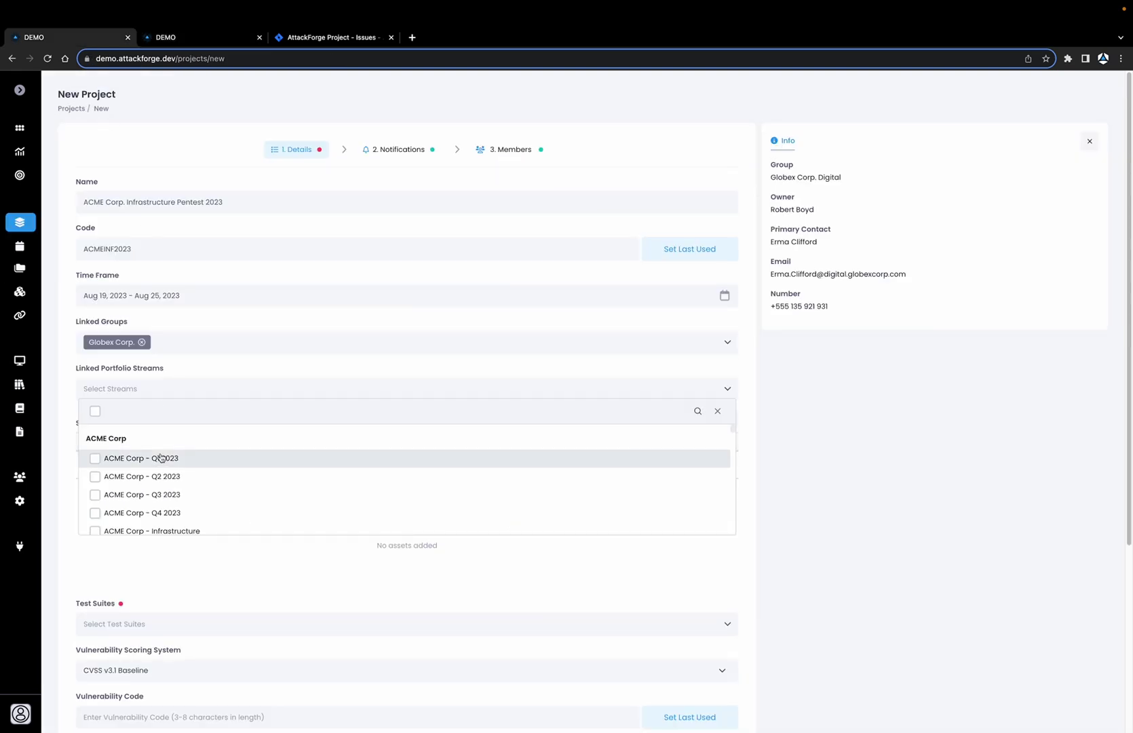
{"action": "left_click", "coordinate": [173, 495]}
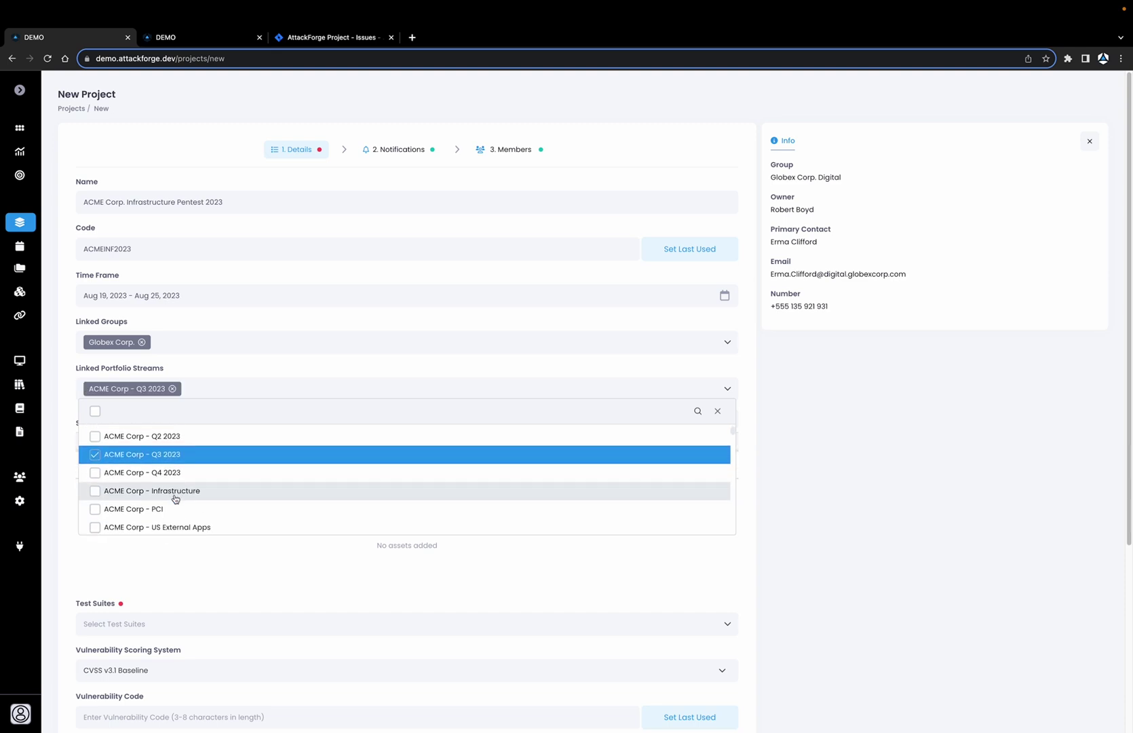
{"action": "left_click", "coordinate": [174, 509]}
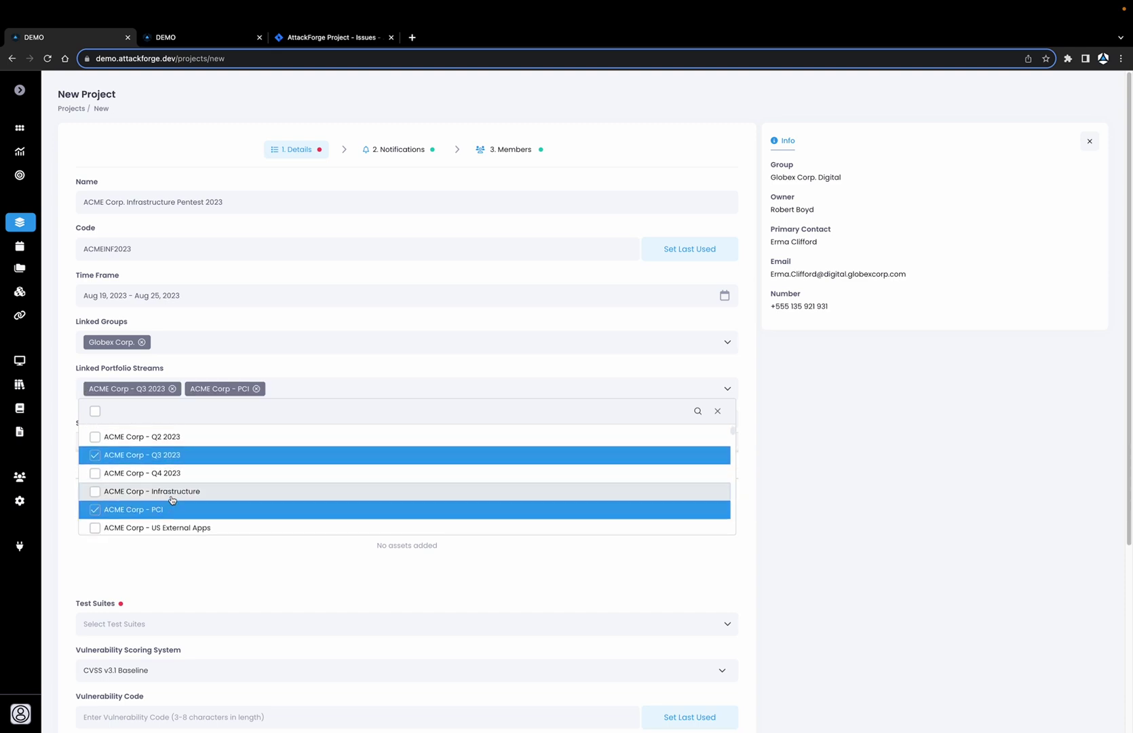
{"action": "left_click", "coordinate": [171, 500]}
{"action": "left_click", "coordinate": [863, 469]}
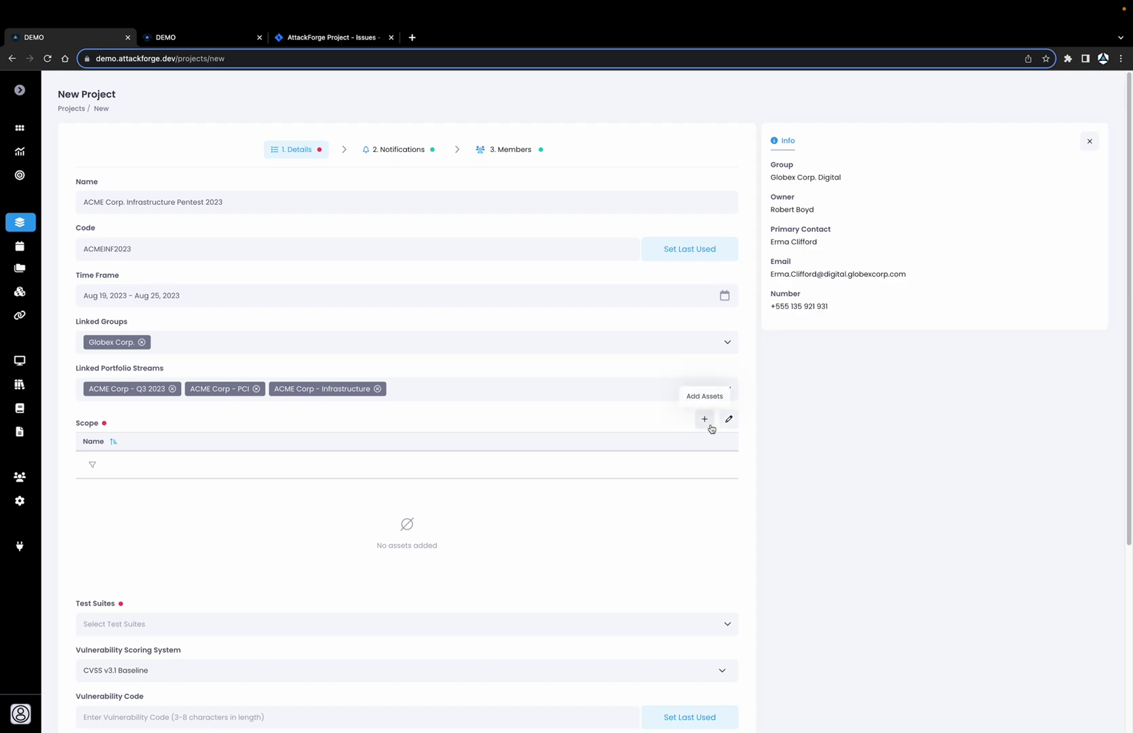
- Begin adding scope assets from the table view and filter the assets by the group ACME
{"action": "left_click", "coordinate": [712, 428]}
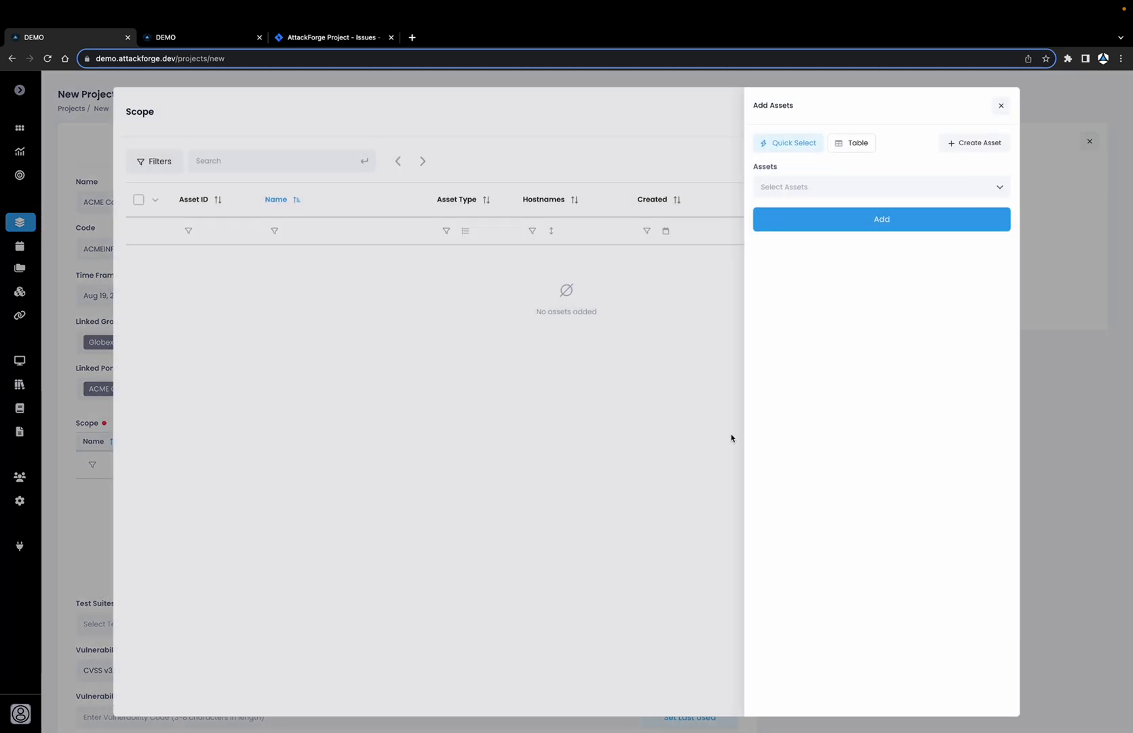
{"action": "left_click", "coordinate": [854, 150]}
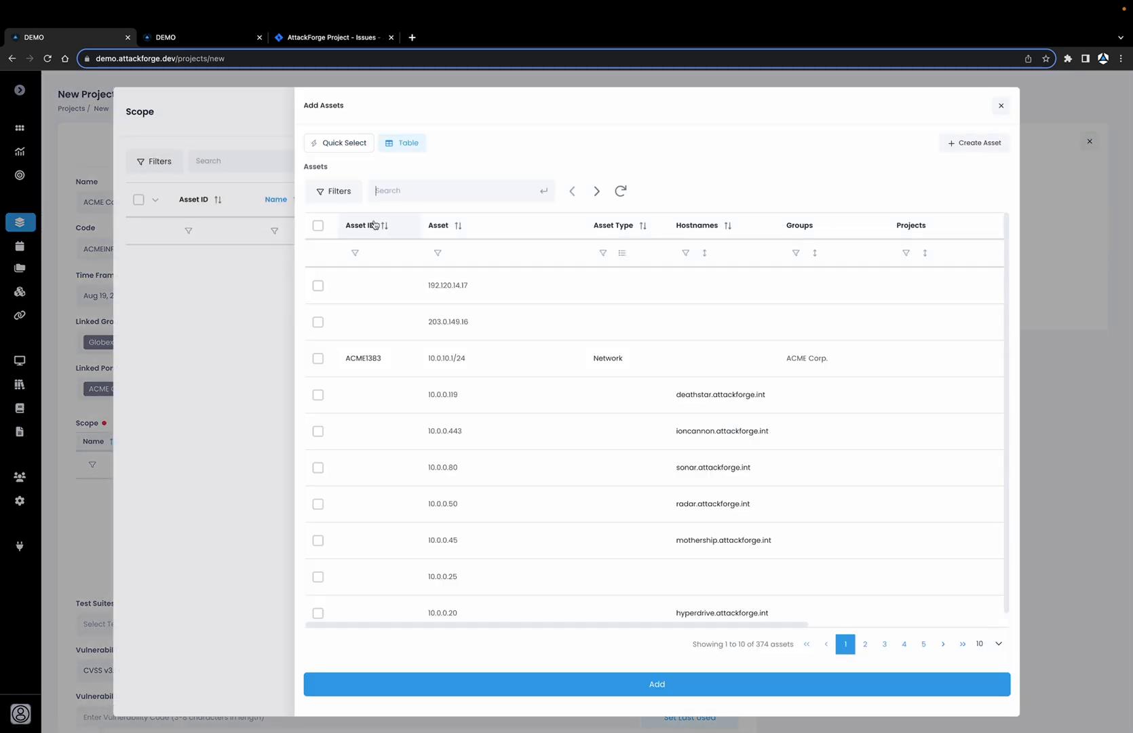
{"action": "left_click", "coordinate": [351, 192]}
{"action": "left_click", "coordinate": [389, 289]}
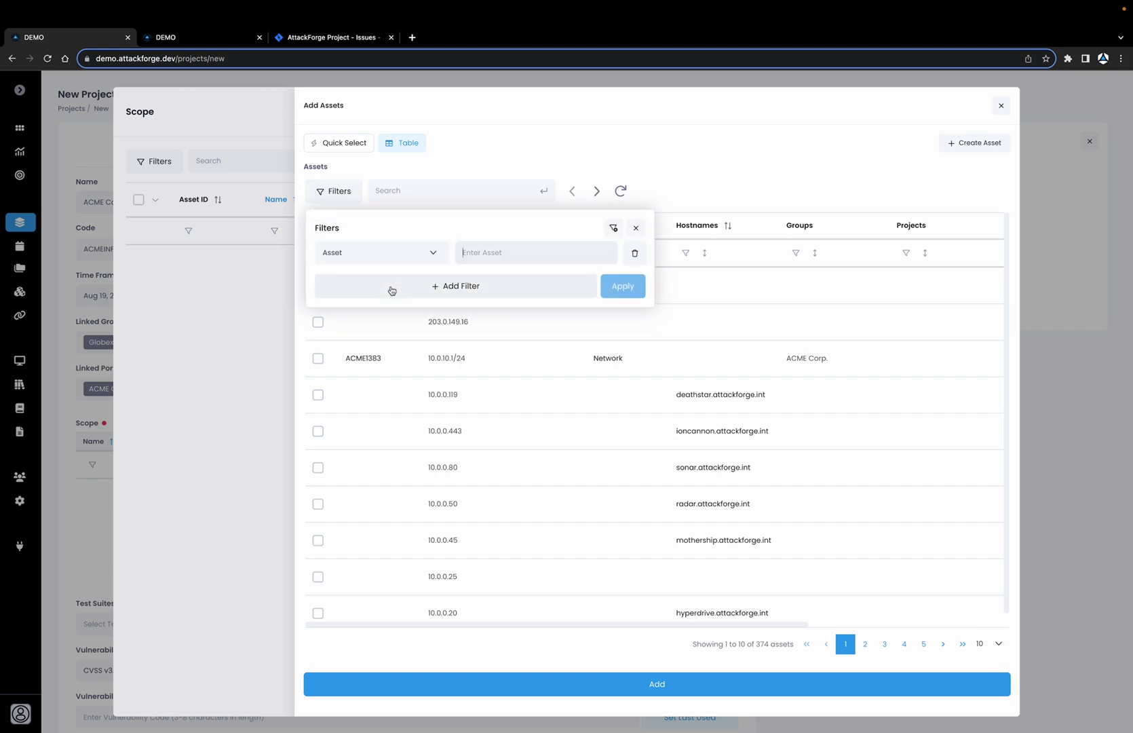
{"action": "left_click", "coordinate": [387, 257]}
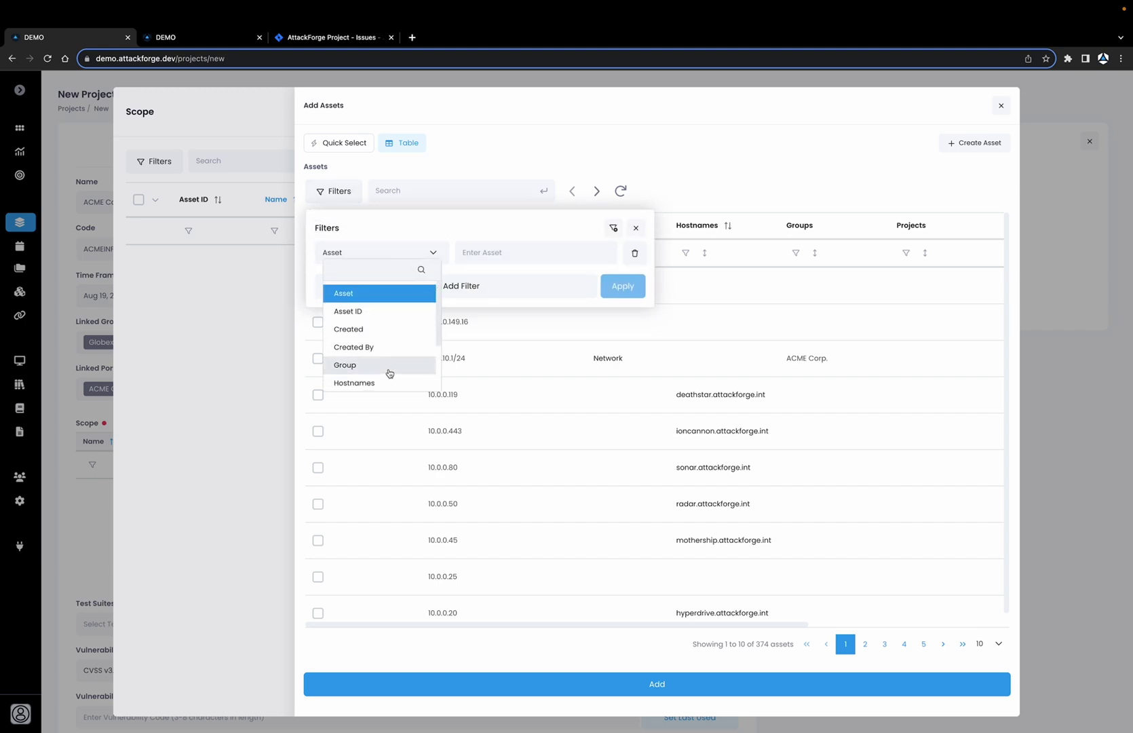
{"action": "left_click", "coordinate": [389, 373]}
{"action": "left_click", "coordinate": [482, 254]}
{"action": "type", "text": "ACME"}
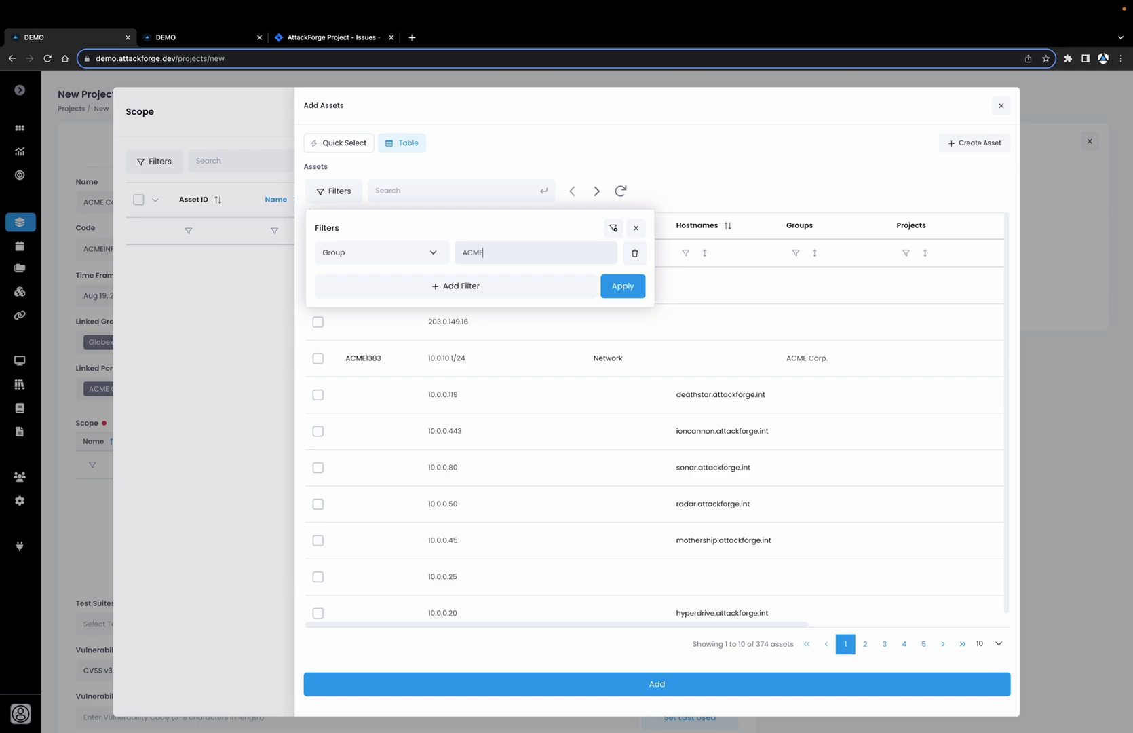
{"action": "left_click", "coordinate": [607, 292]}
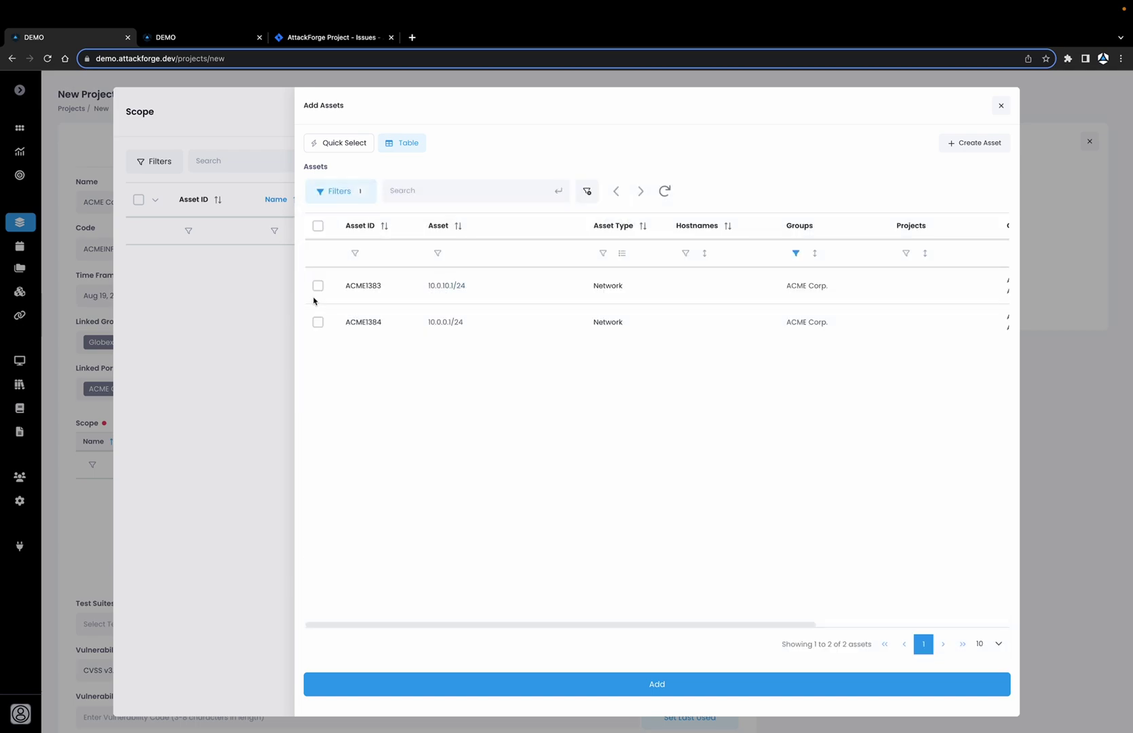
- Add the network assets ACME1383 (10.0.10.1/24) and ACME1384 (10.0.0.1/24) to the project scope and return to the project form
{"action": "left_click", "coordinate": [317, 285]}
{"action": "left_click", "coordinate": [318, 321]}
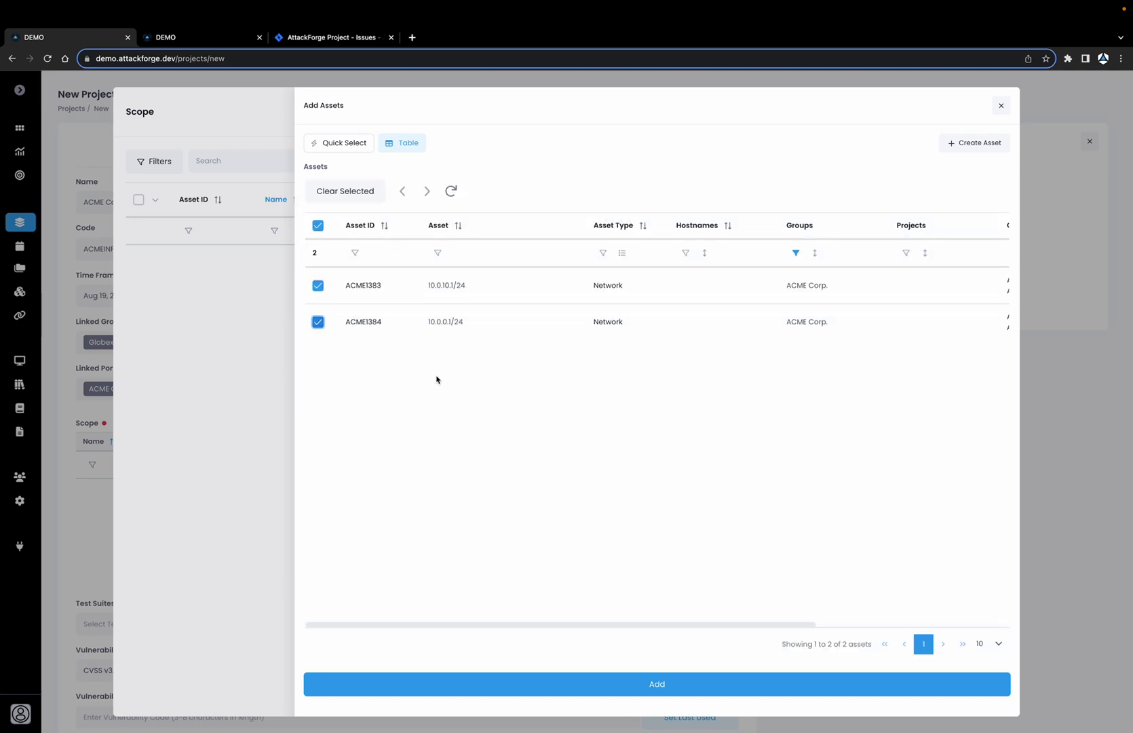
{"action": "left_click", "coordinate": [697, 693]}
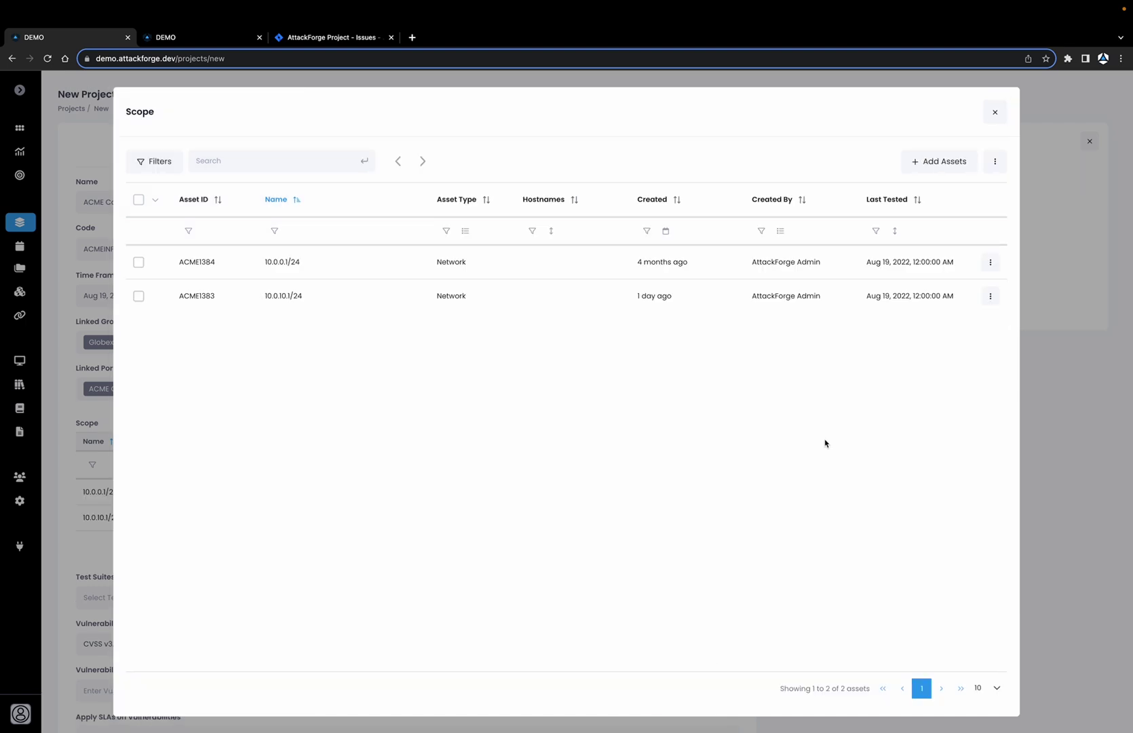
{"action": "left_click", "coordinate": [995, 113]}
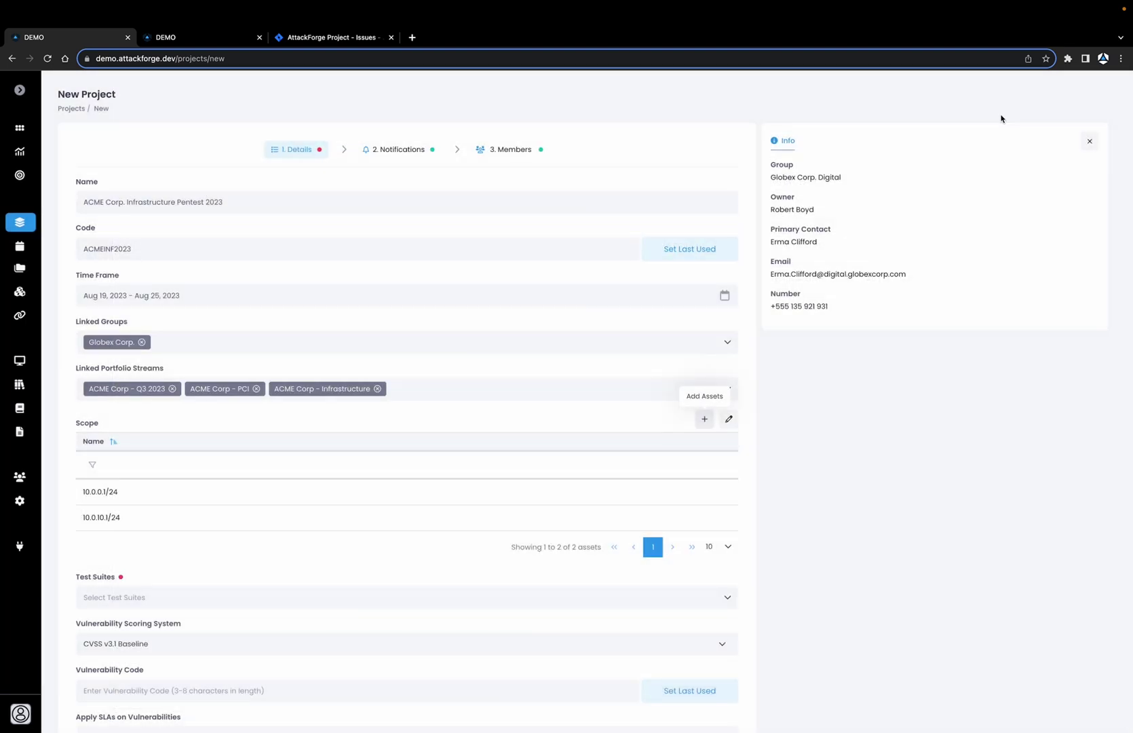
- Assign the Standard Infrastructure Penetration Testing test suite and set the vulnerability code to ACINF23
{"action": "scroll", "coordinate": [689, 497], "scroll_direction": "down", "scroll_amount": 4}
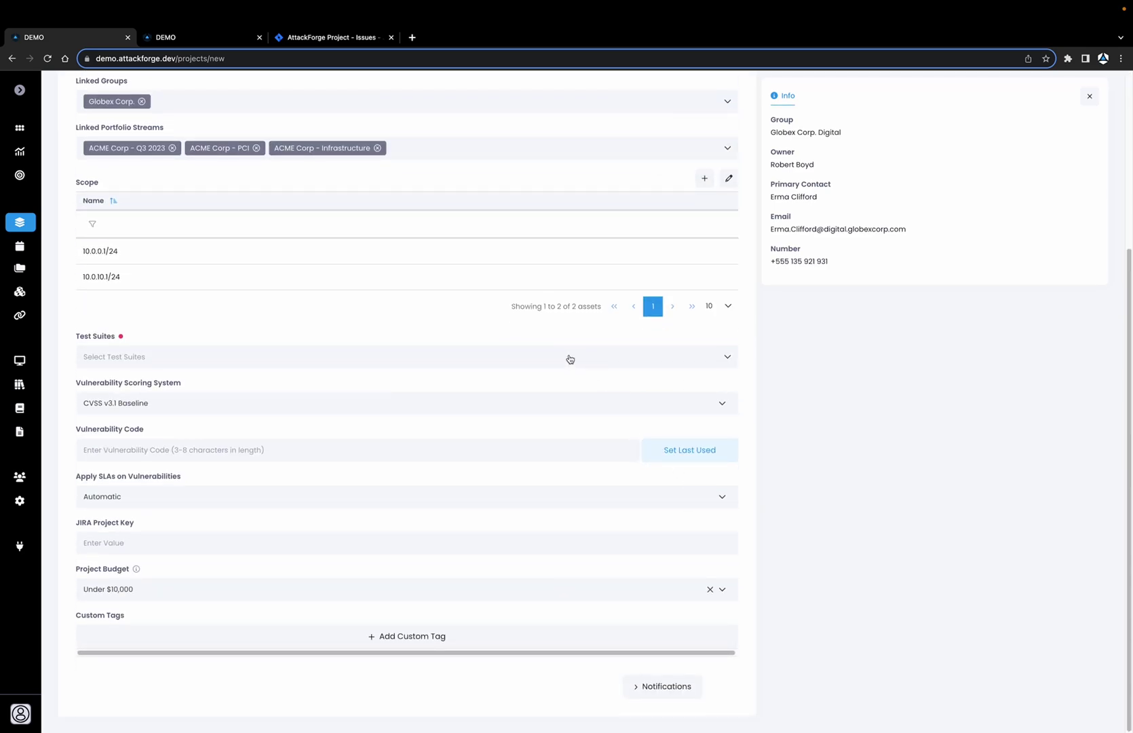
{"action": "left_click", "coordinate": [570, 359]}
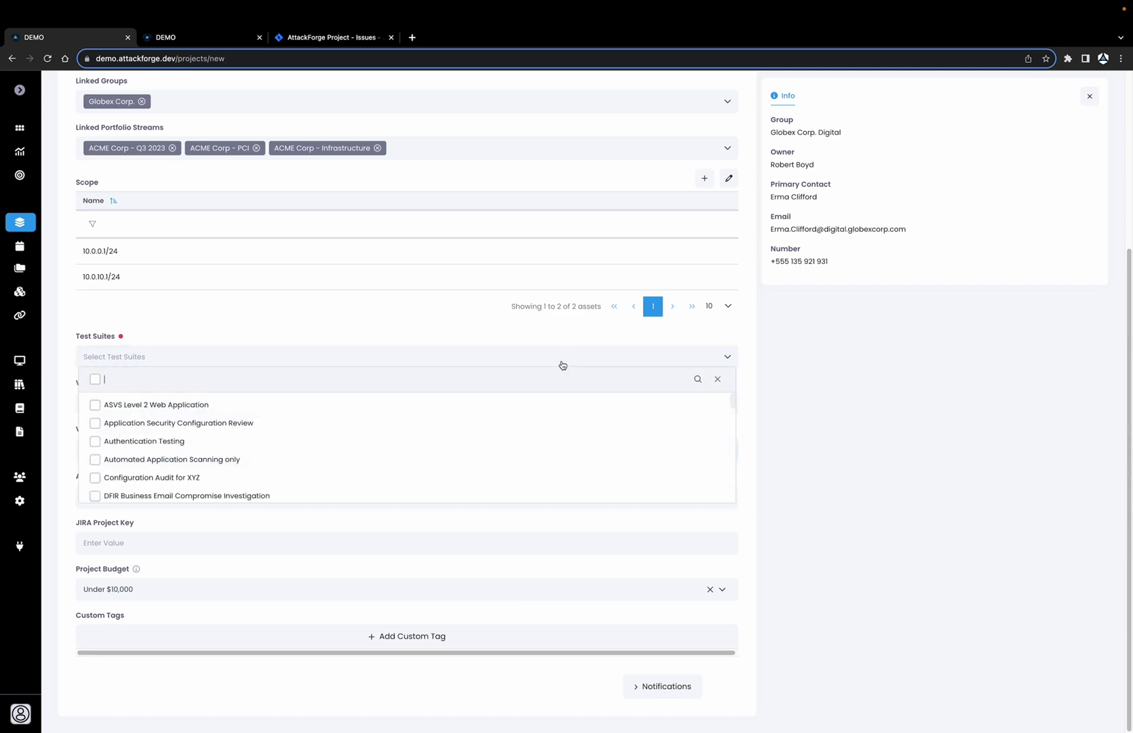
{"action": "type", "text": "infra"}
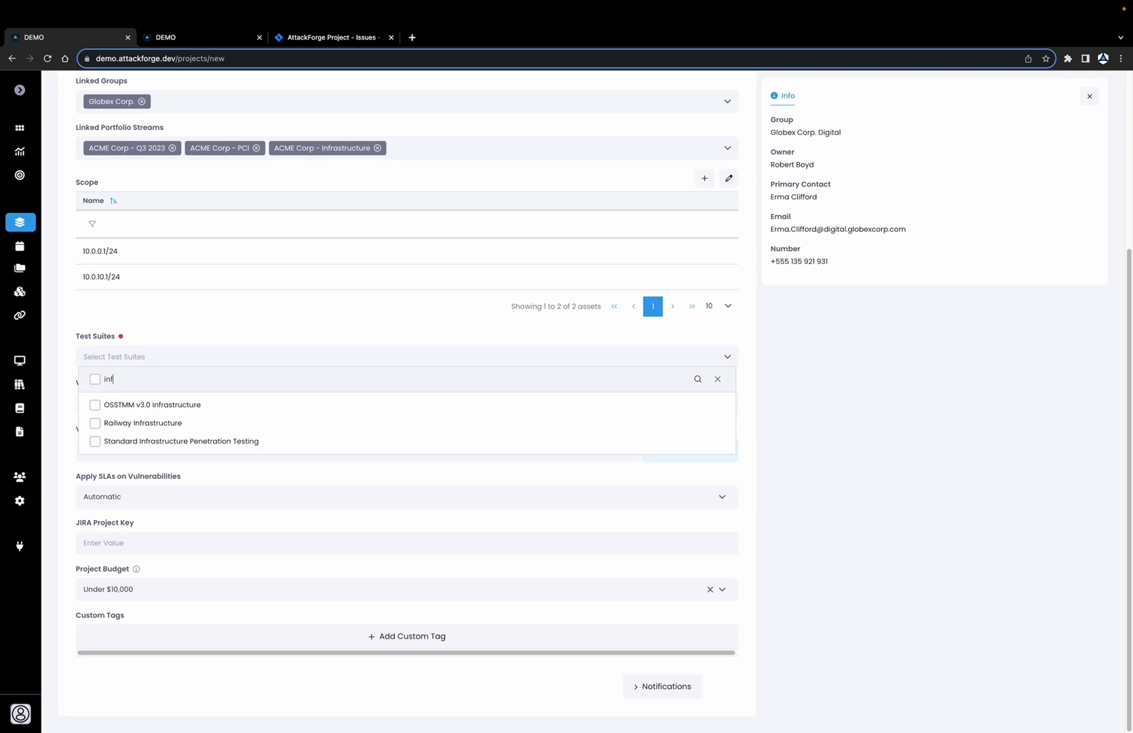
{"action": "left_click", "coordinate": [301, 441]}
{"action": "left_click", "coordinate": [767, 452]}
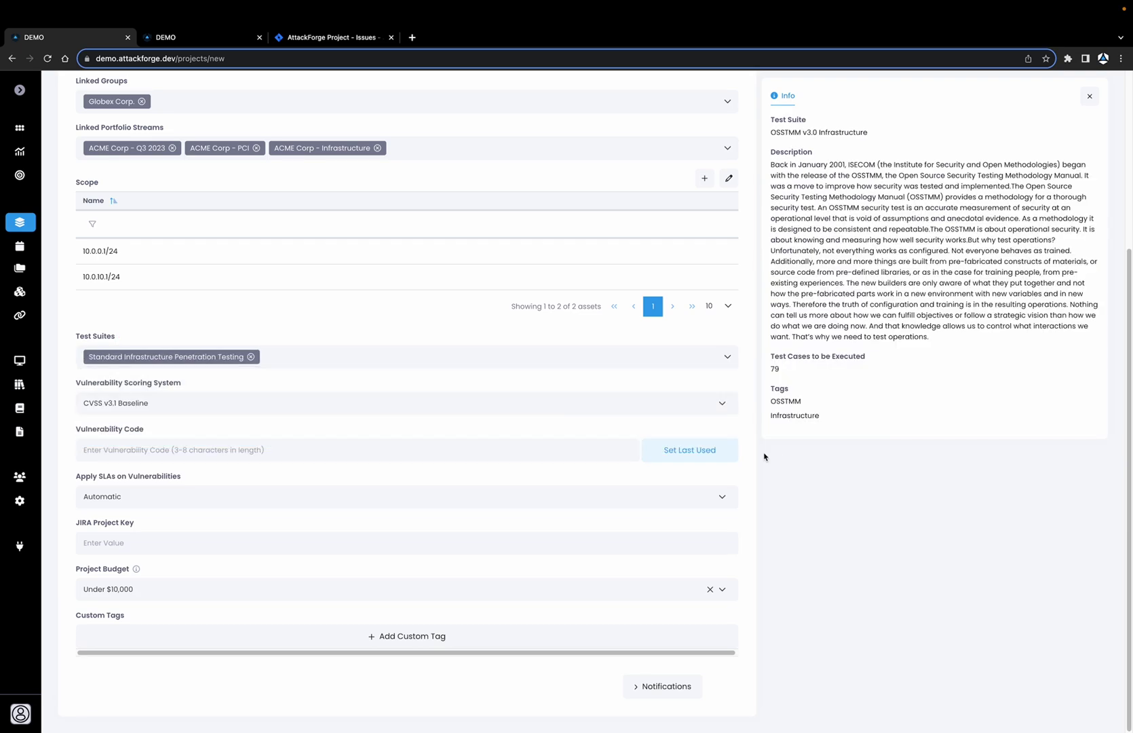
{"action": "left_click", "coordinate": [537, 450]}
{"action": "type", "text": "ACINF23"}
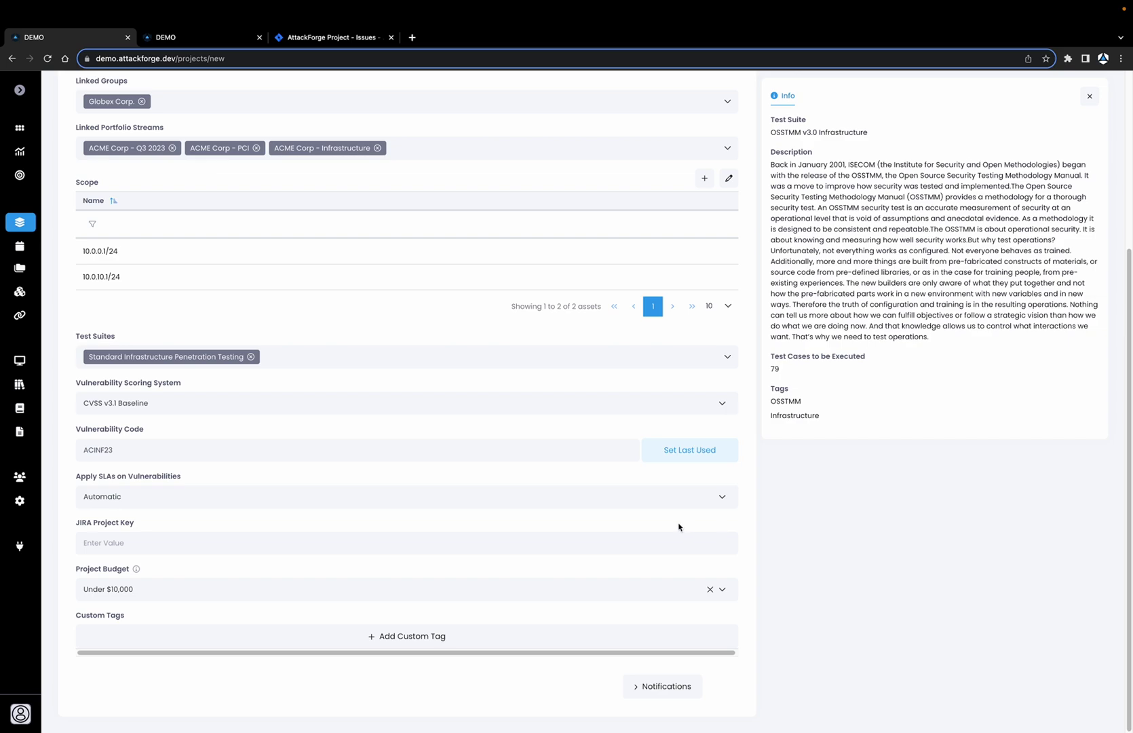
- Continue past the notification settings to the project members and add the client contact from attackforge.com with View access and the Client role
{"action": "left_click", "coordinate": [665, 688]}
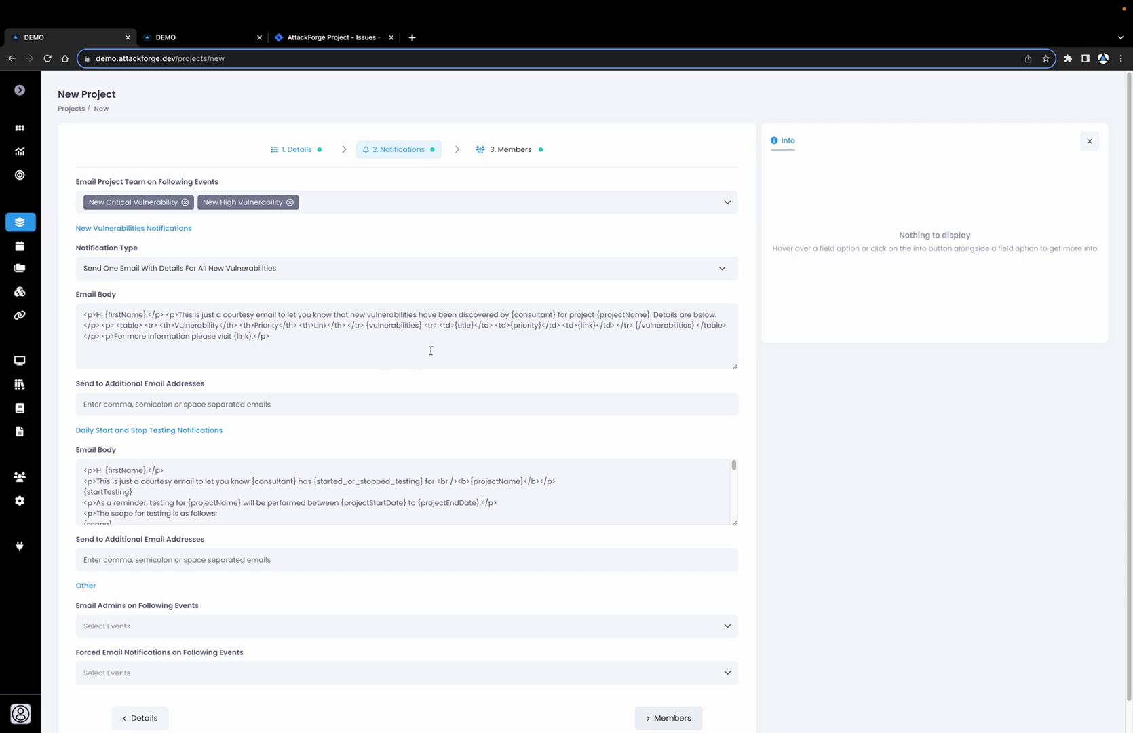
{"action": "left_click", "coordinate": [505, 150]}
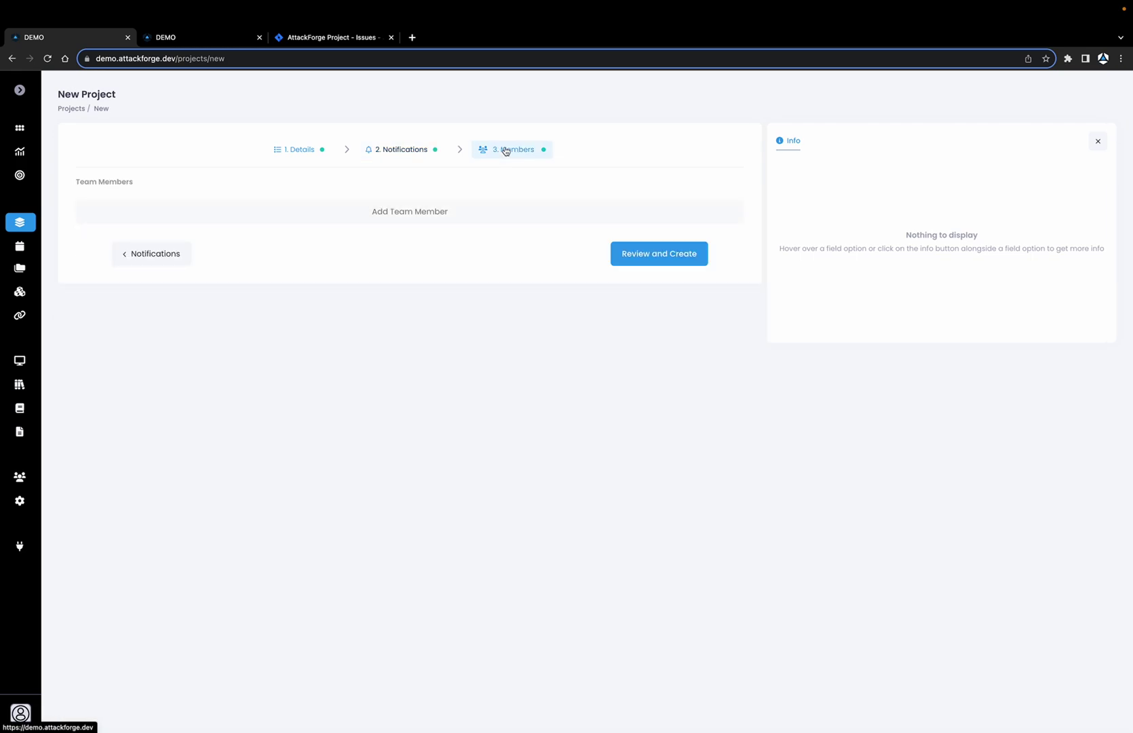
{"action": "left_click", "coordinate": [454, 219]}
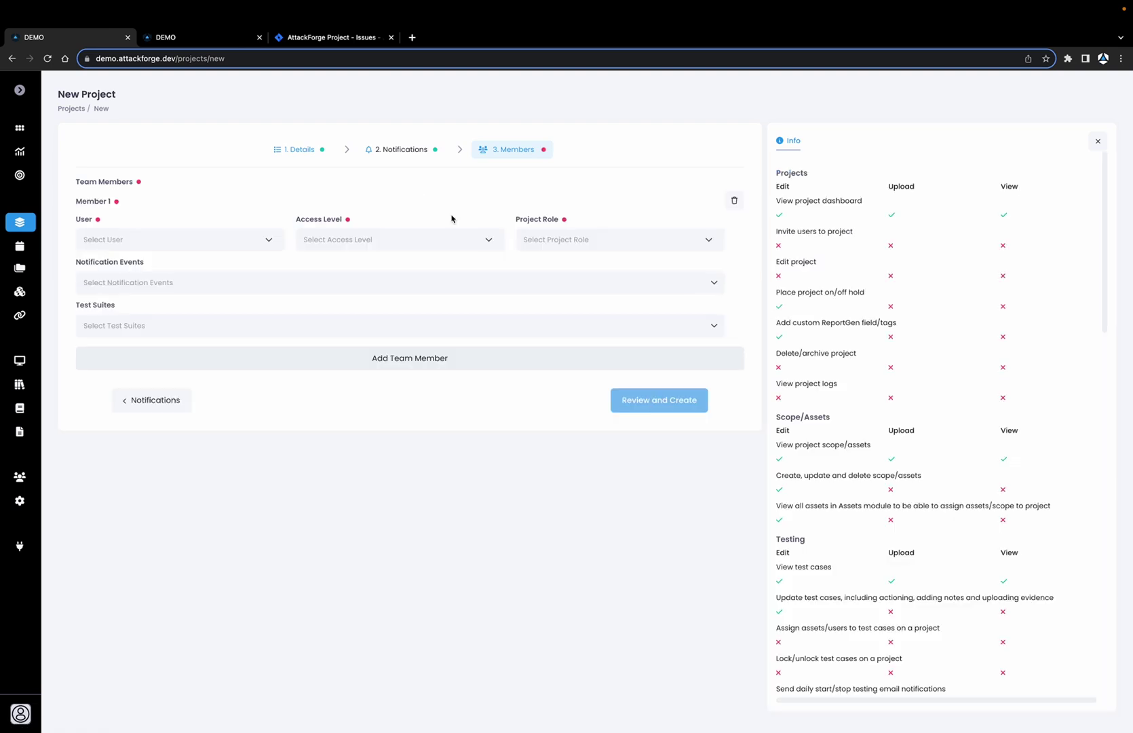
{"action": "left_click", "coordinate": [239, 242]}
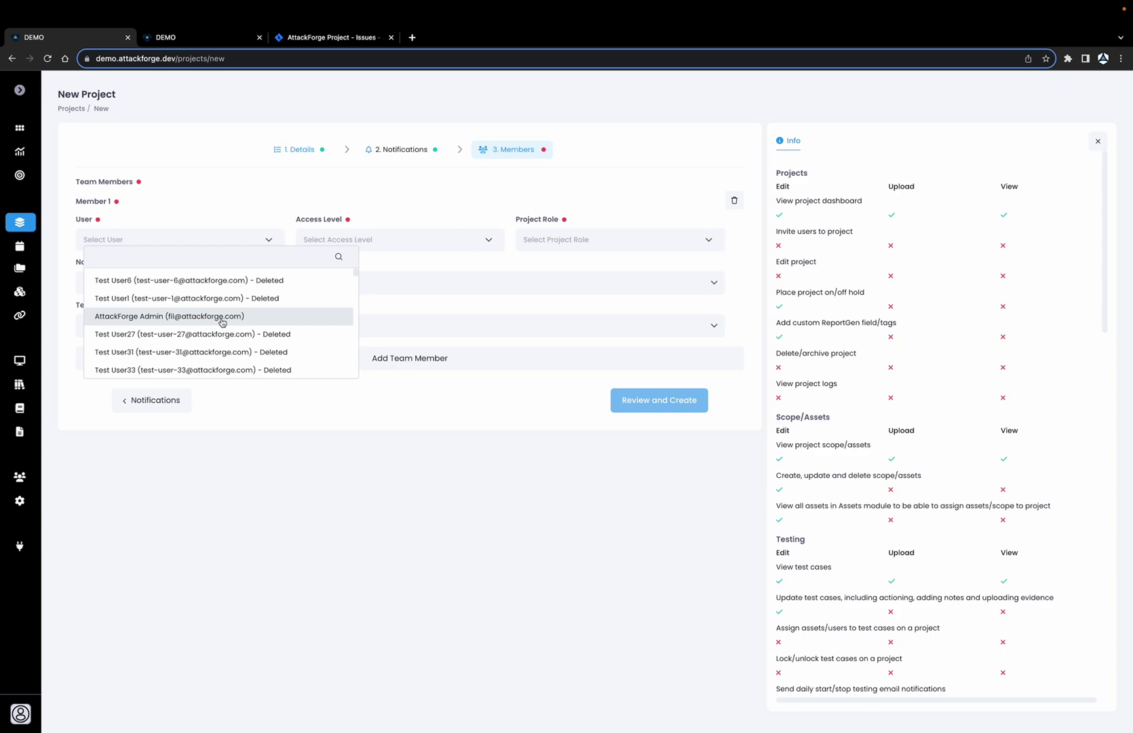
{"action": "type", "text": "stas"}
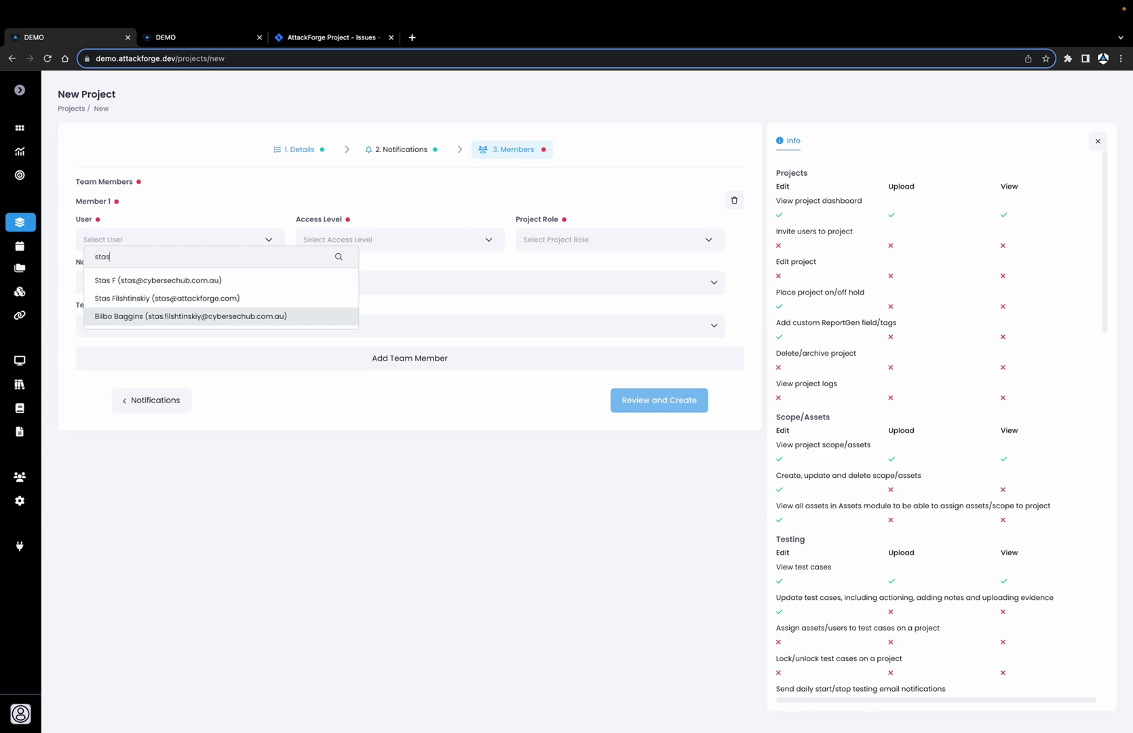
{"action": "left_click", "coordinate": [195, 298]}
{"action": "left_click", "coordinate": [371, 241]}
{"action": "left_click", "coordinate": [367, 259]}
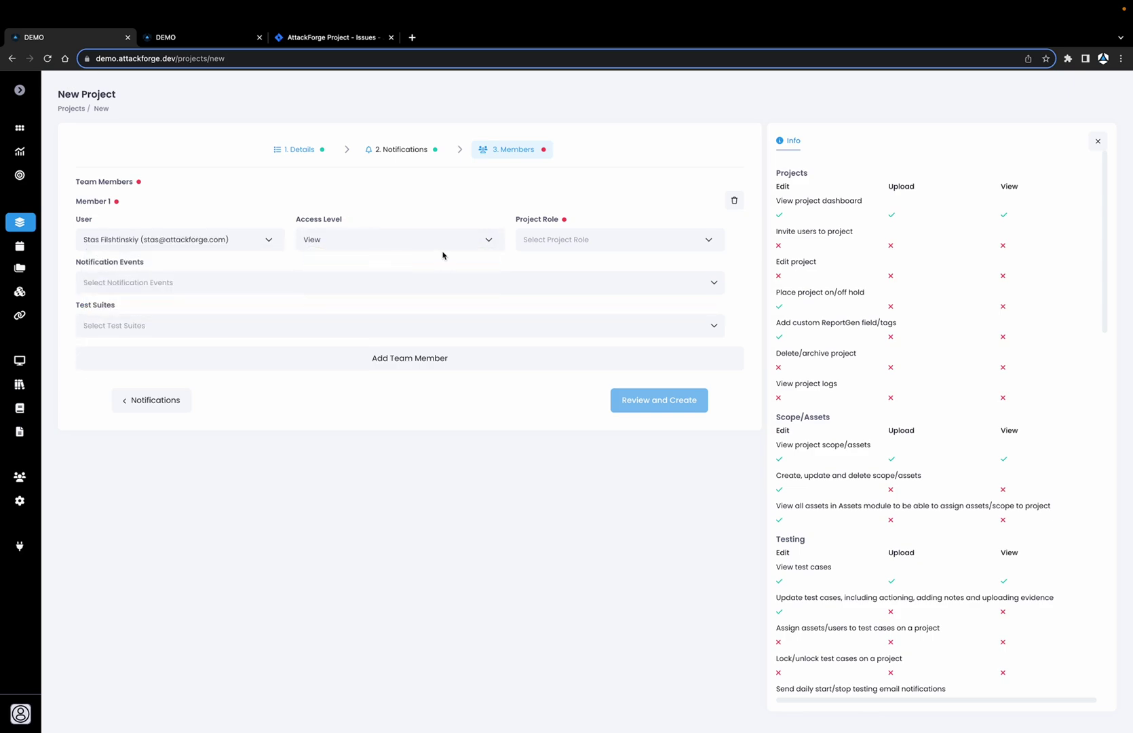
{"action": "left_click", "coordinate": [577, 245]}
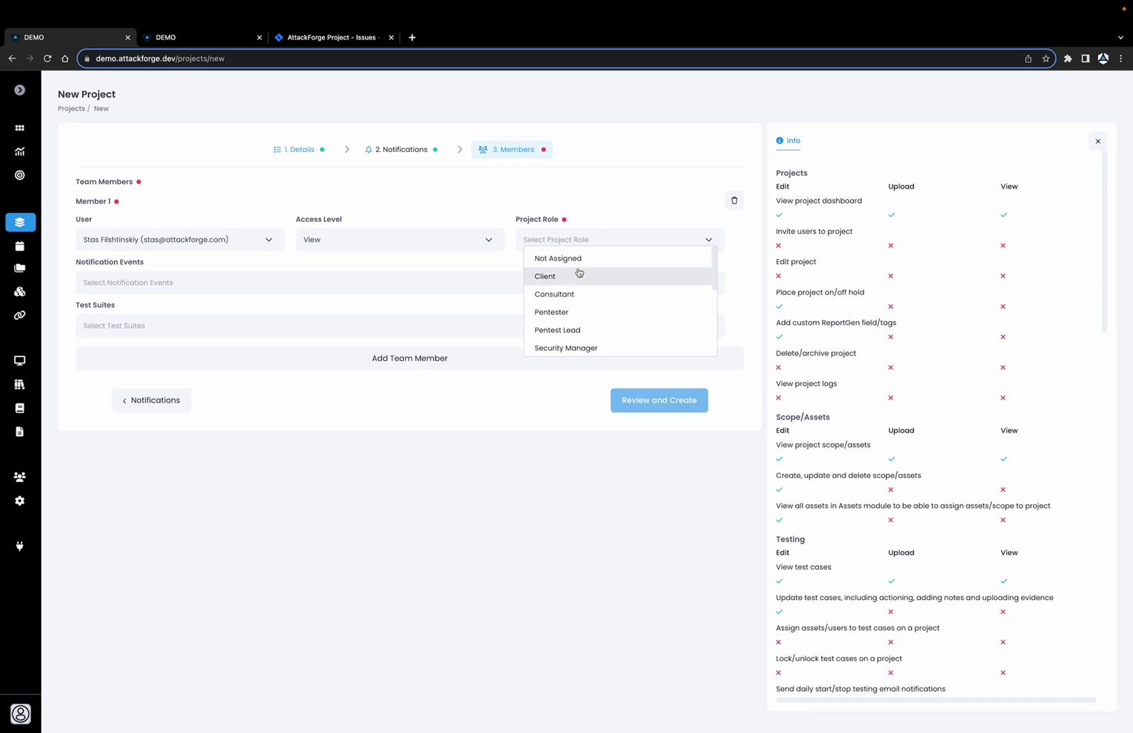
{"action": "left_click", "coordinate": [575, 279]}
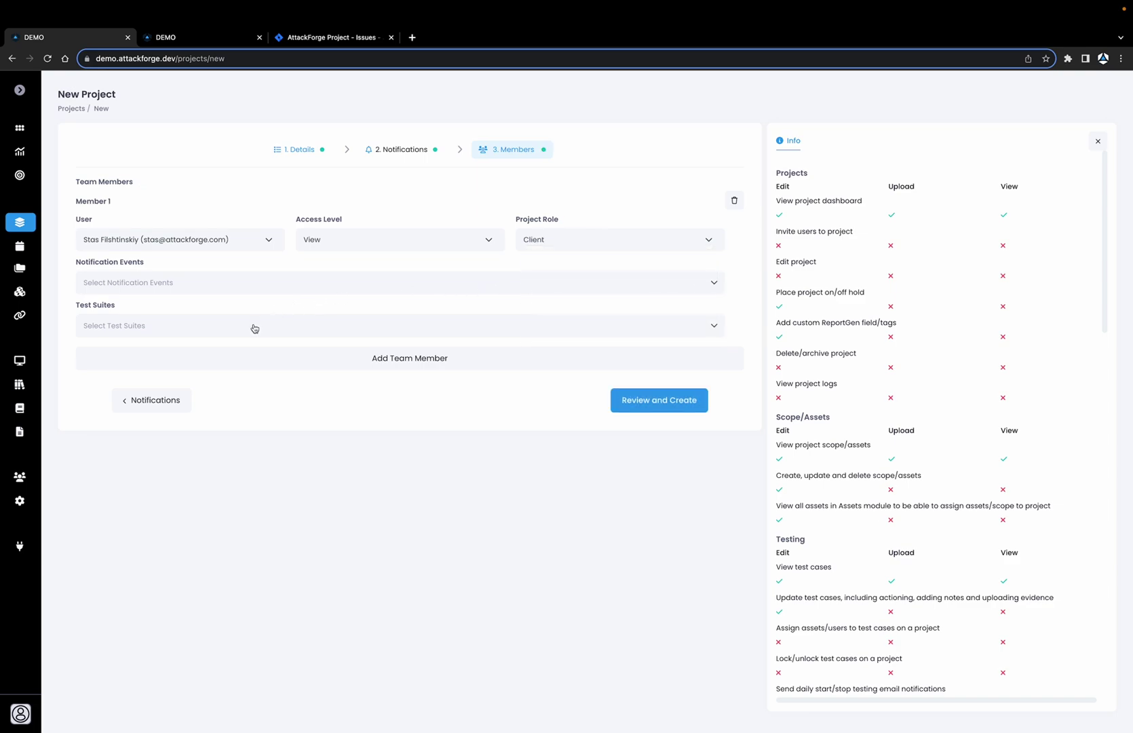
- Set the notification events of the first team member to All Emails
{"action": "left_click", "coordinate": [207, 289]}
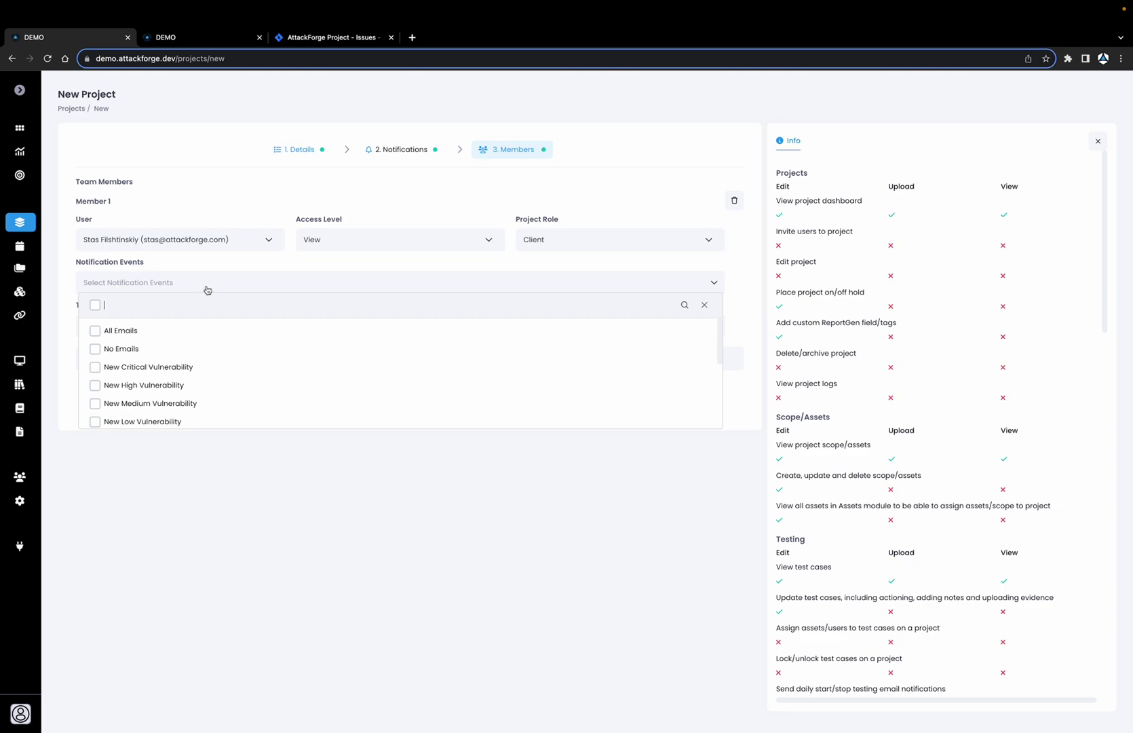
{"action": "left_click", "coordinate": [173, 331]}
{"action": "left_click", "coordinate": [224, 467]}
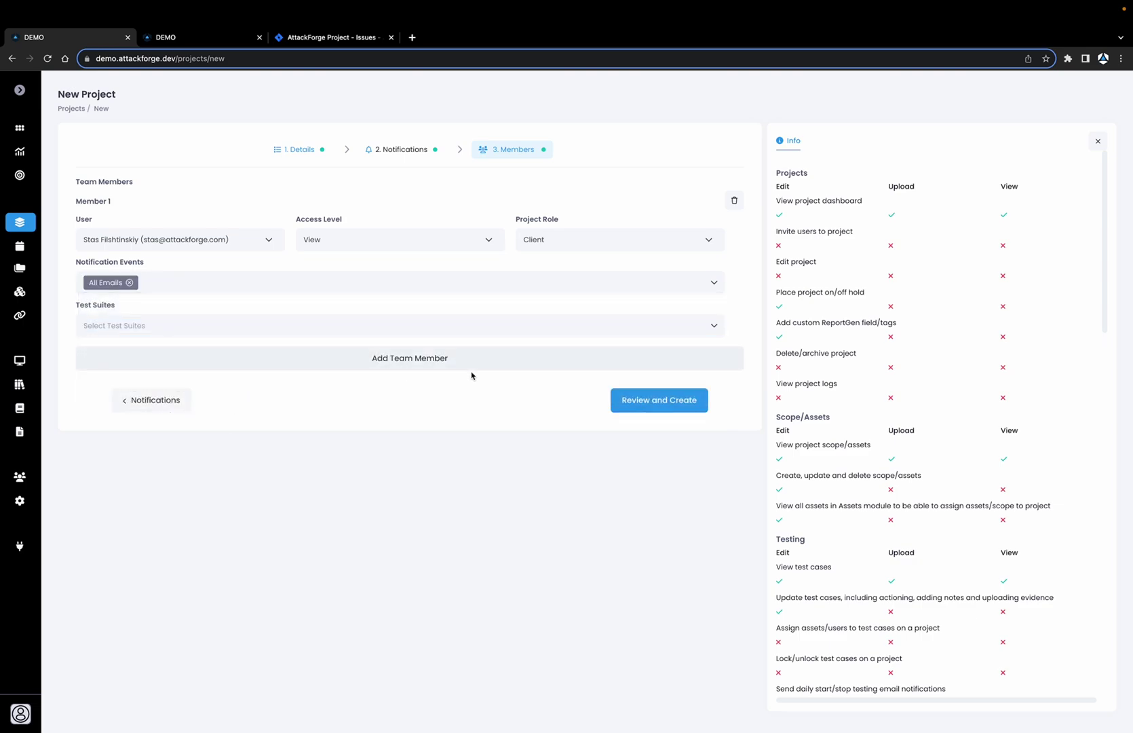
- Add AttackForge Admin as a second team member with Edit access and the Pentester project role
{"action": "left_click", "coordinate": [437, 364]}
{"action": "left_click", "coordinate": [137, 400]}
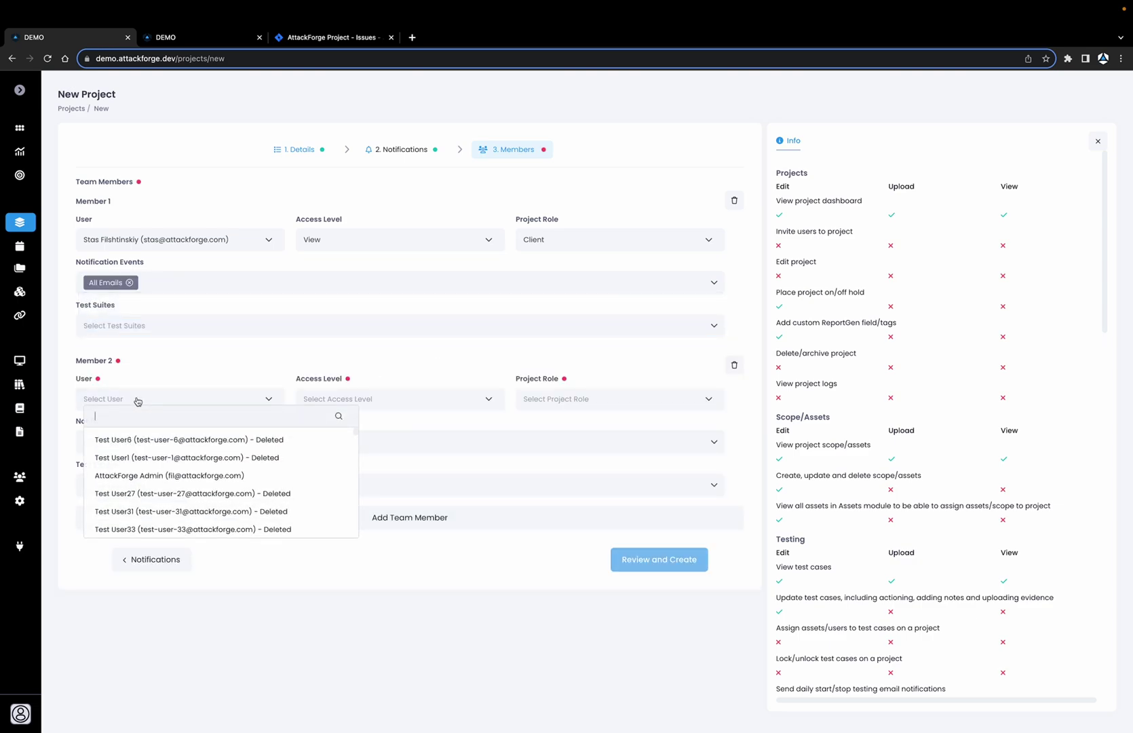
{"action": "left_click", "coordinate": [159, 475]}
{"action": "left_click", "coordinate": [330, 401]}
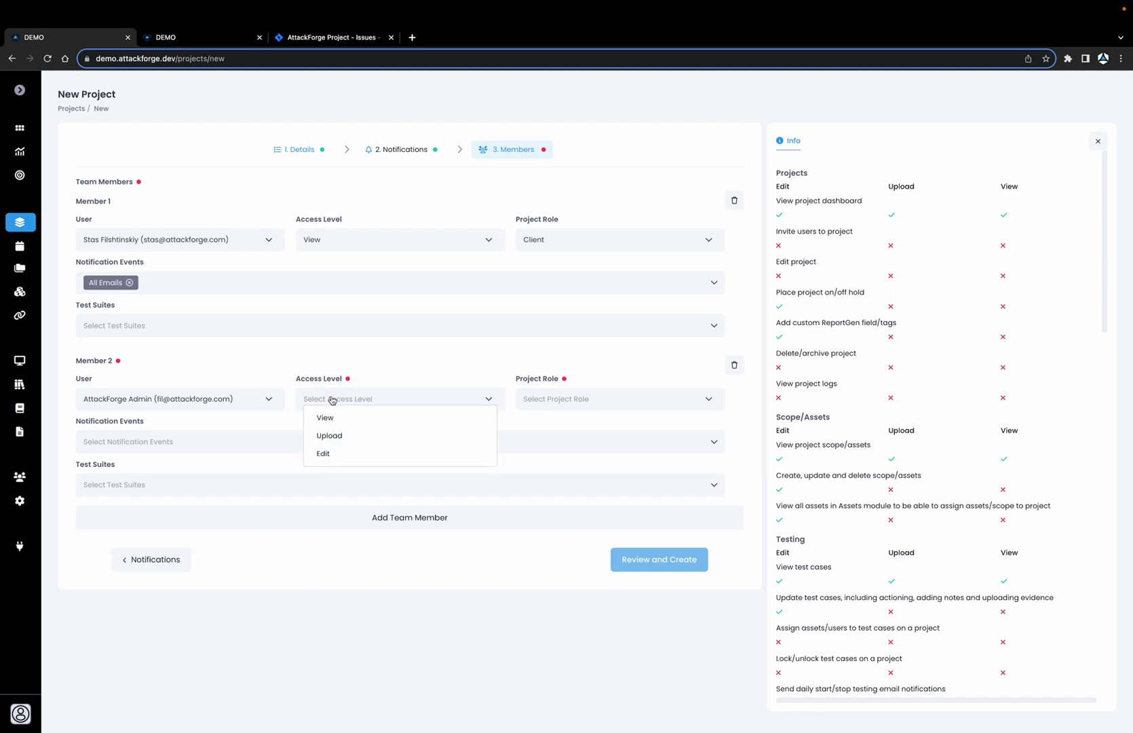
{"action": "left_click", "coordinate": [331, 451]}
{"action": "left_click", "coordinate": [543, 402]}
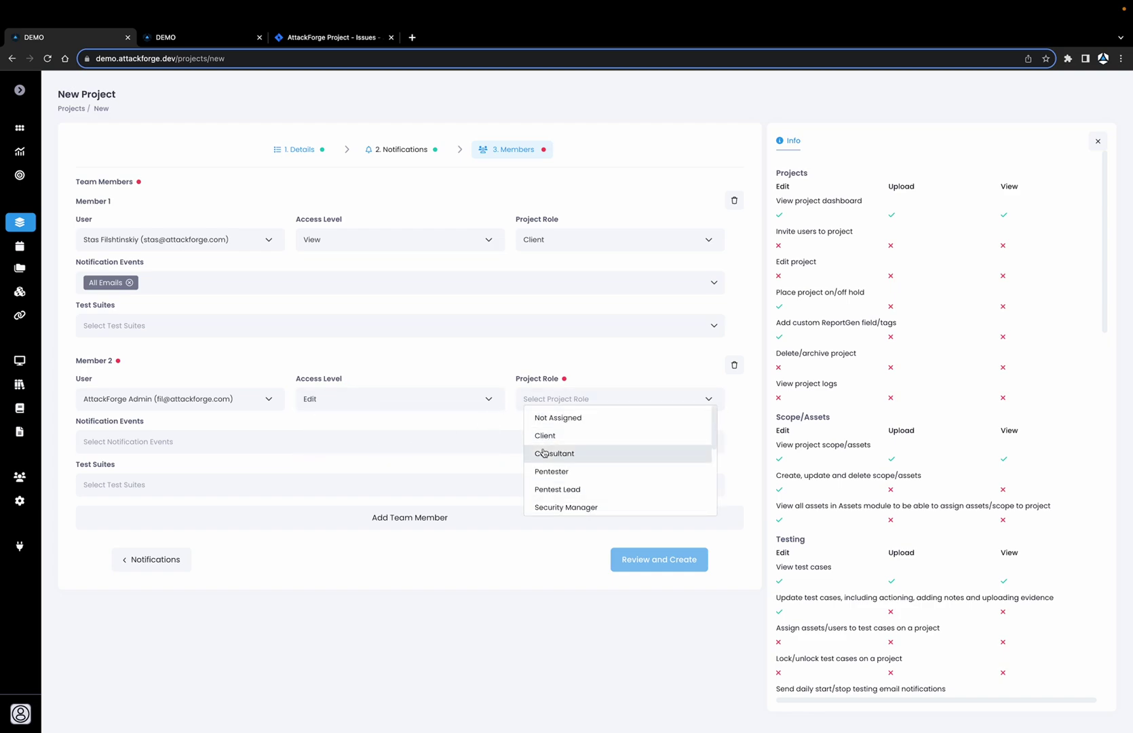
{"action": "left_click", "coordinate": [552, 471]}
- Assign the Standard Infrastructure Penetration Testing suite to the second member, and review and create the project
{"action": "left_click", "coordinate": [177, 486]}
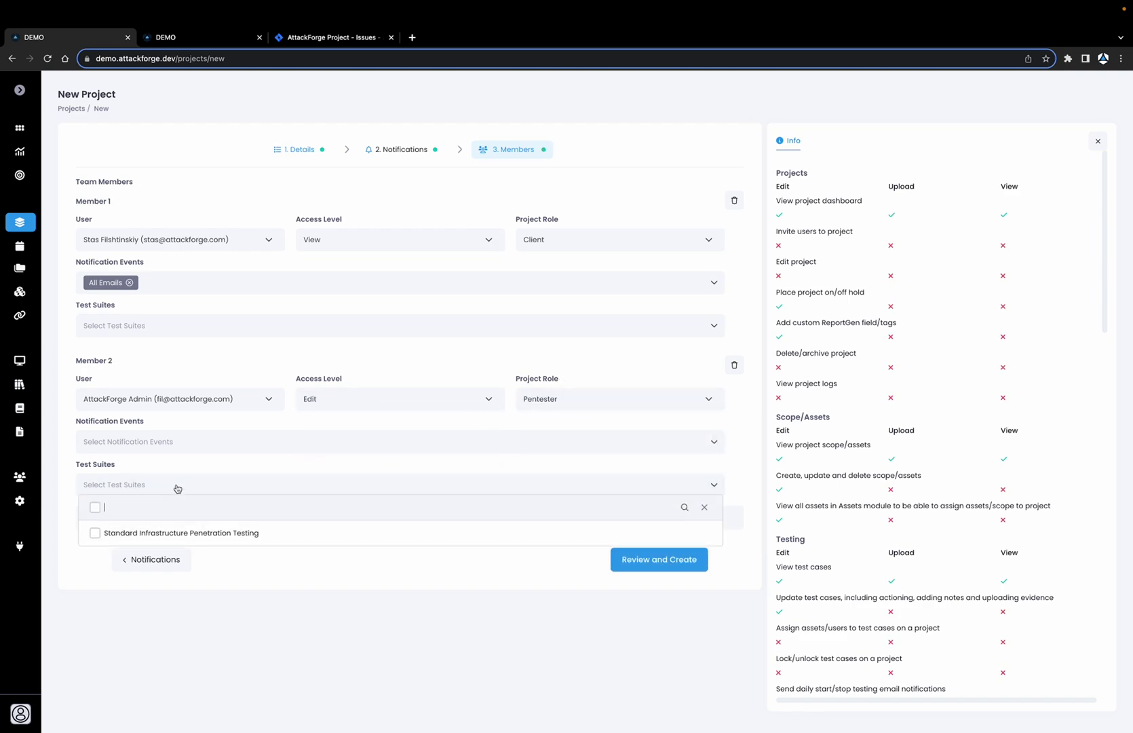
{"action": "left_click", "coordinate": [176, 534]}
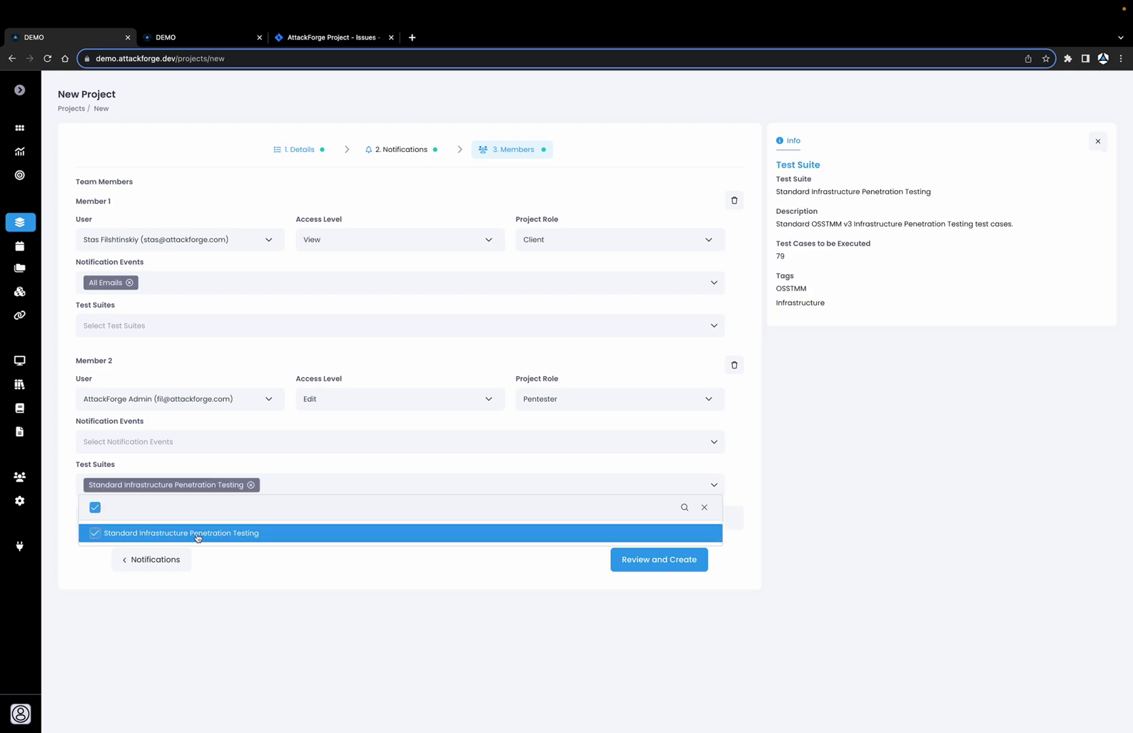
{"action": "left_click", "coordinate": [302, 596]}
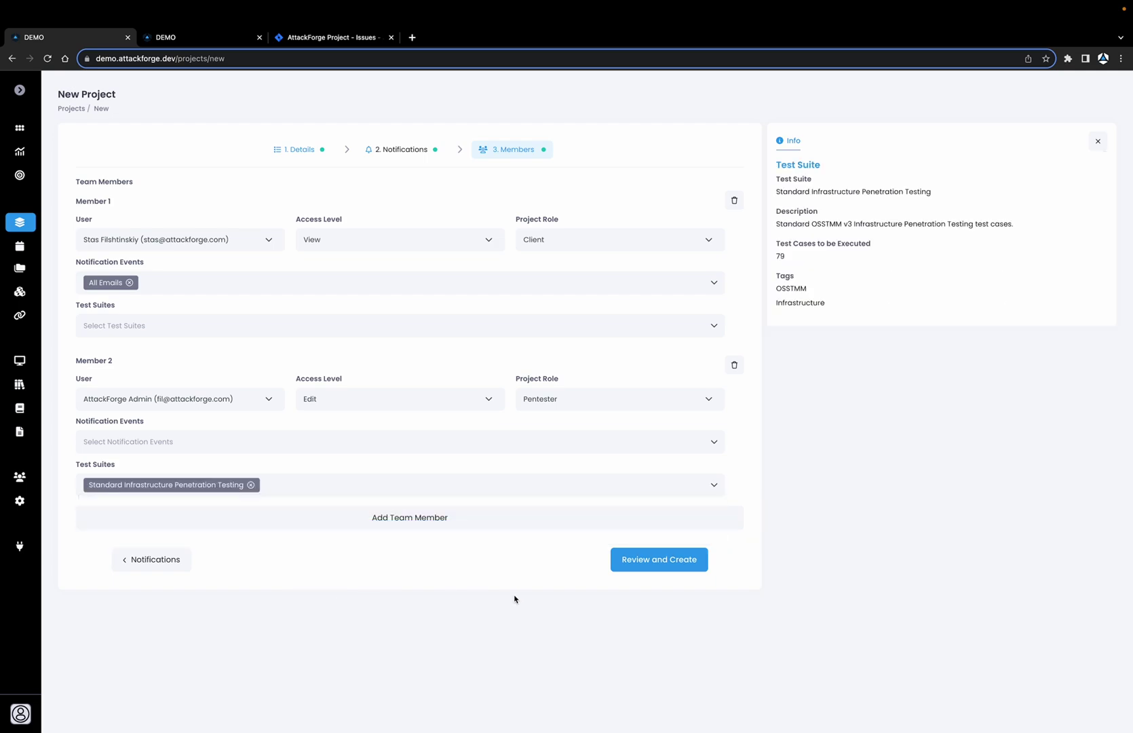
{"action": "left_click", "coordinate": [658, 568]}
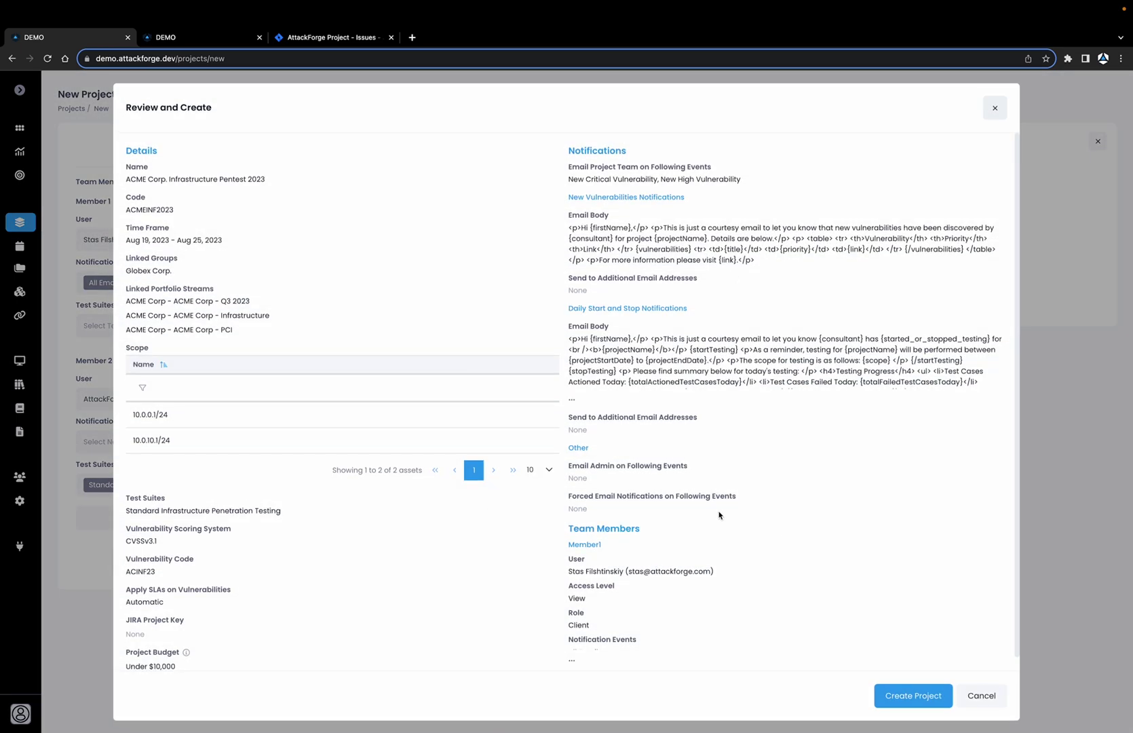
{"action": "left_click", "coordinate": [907, 695]}
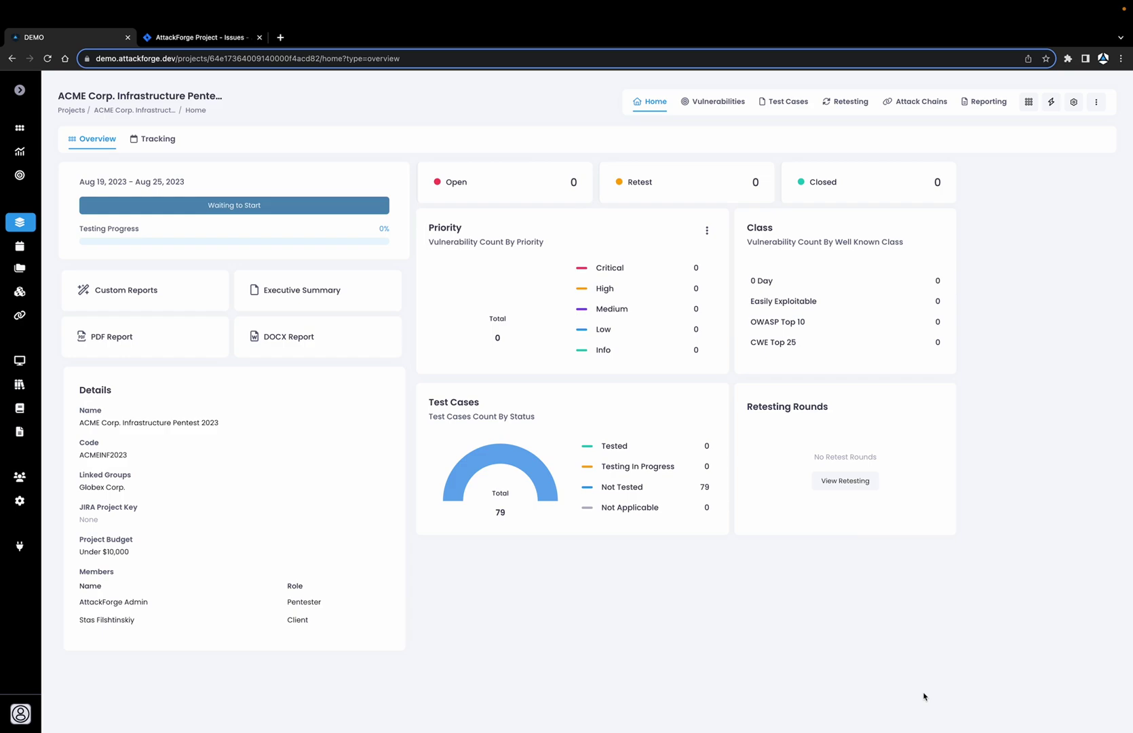
- Set the status of all test cases in the new project to Testing in Progress
{"action": "left_click", "coordinate": [798, 108]}
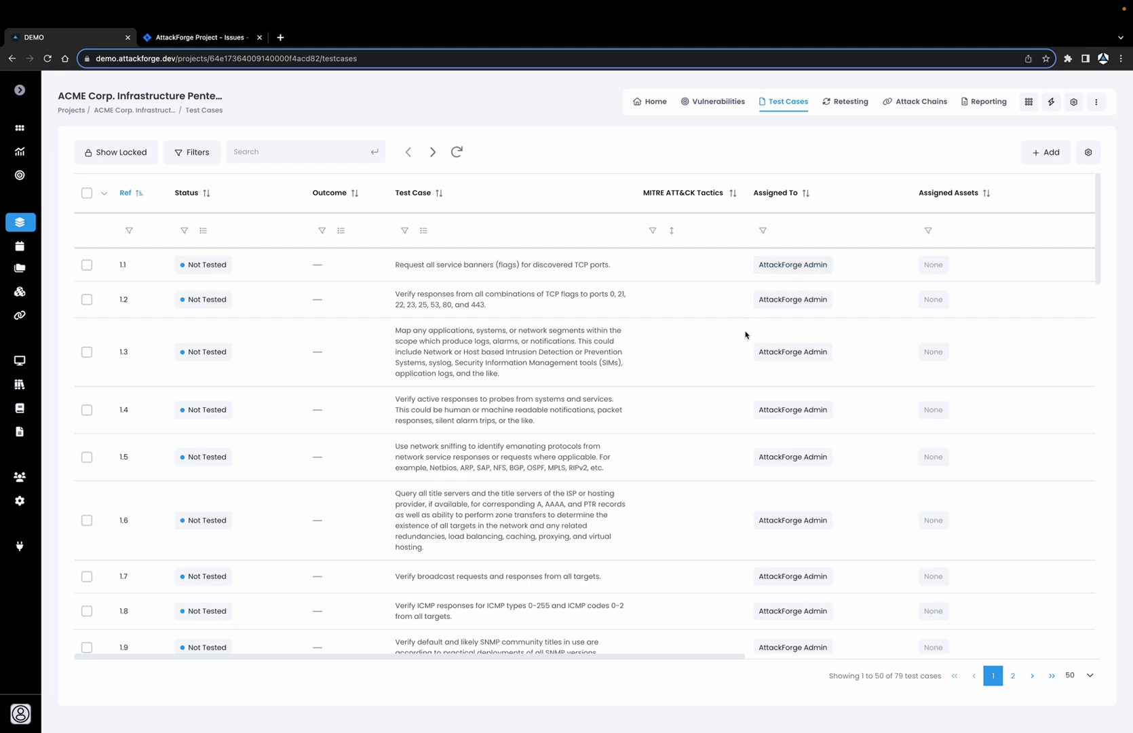
{"action": "left_click", "coordinate": [103, 195]}
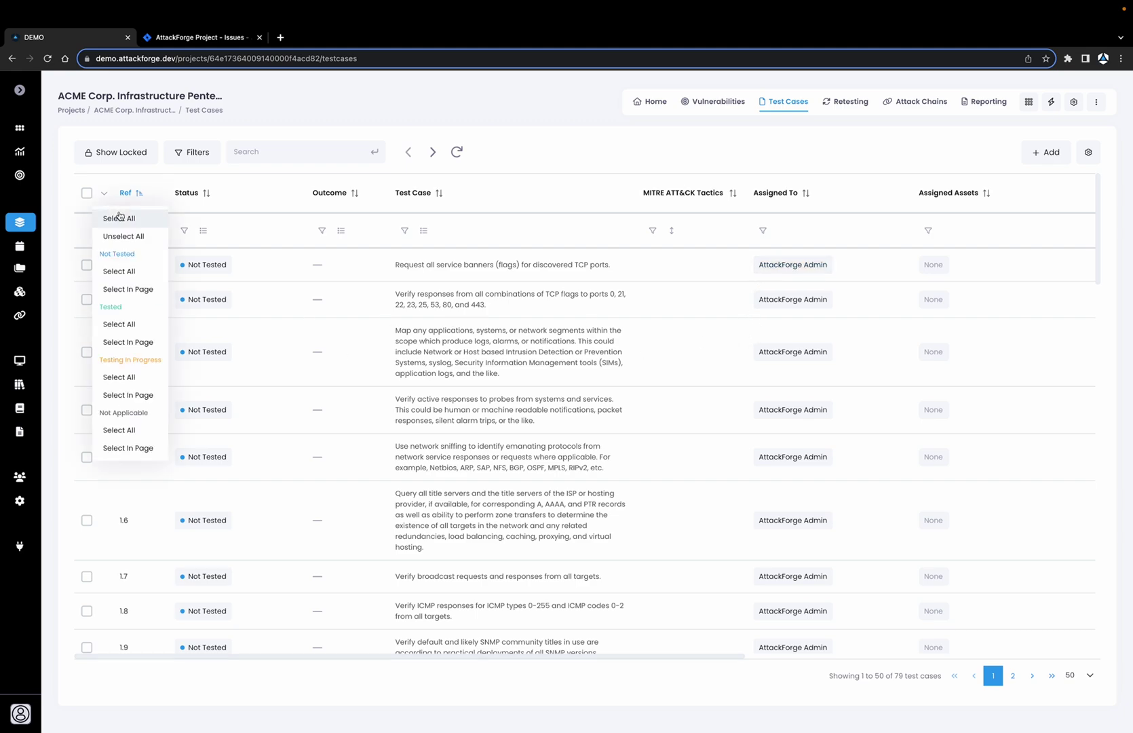
{"action": "left_click", "coordinate": [118, 217]}
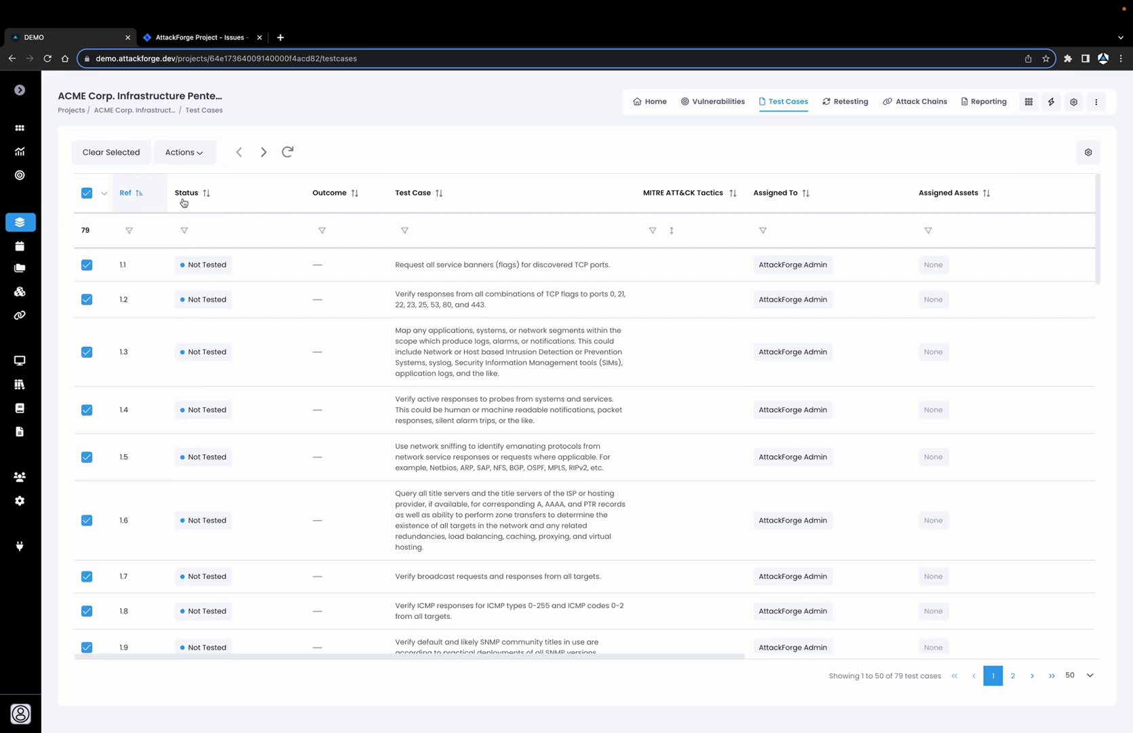
{"action": "left_click", "coordinate": [192, 157]}
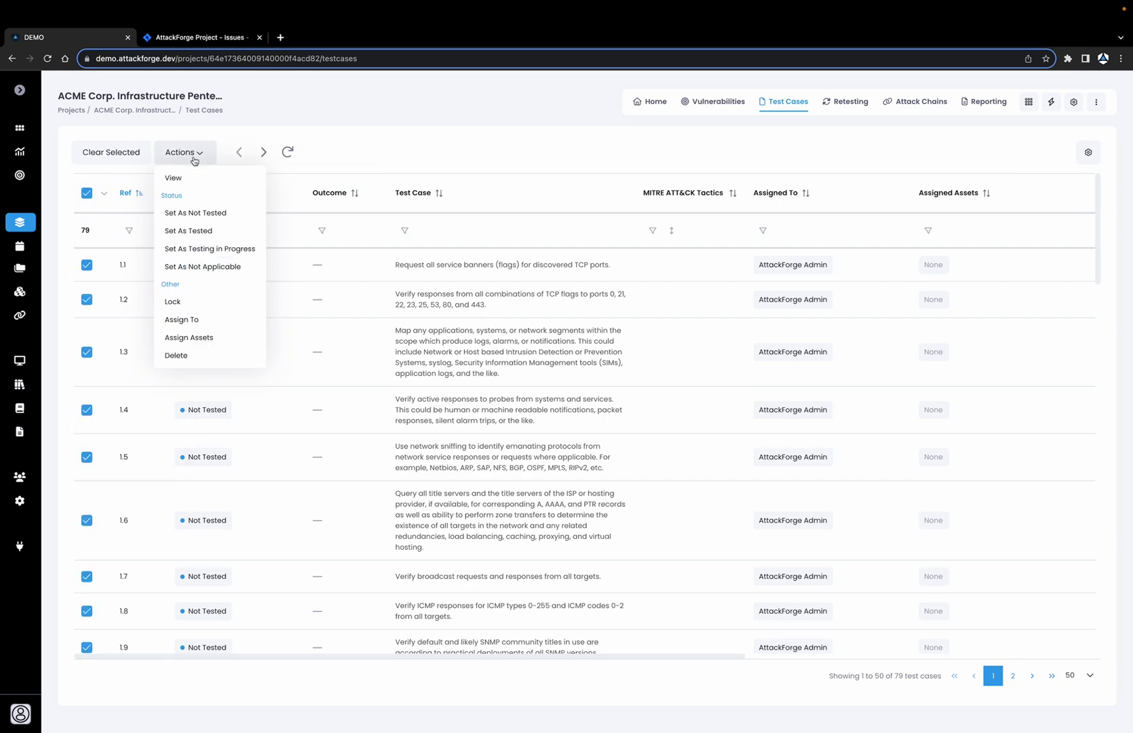
{"action": "left_click", "coordinate": [217, 250]}
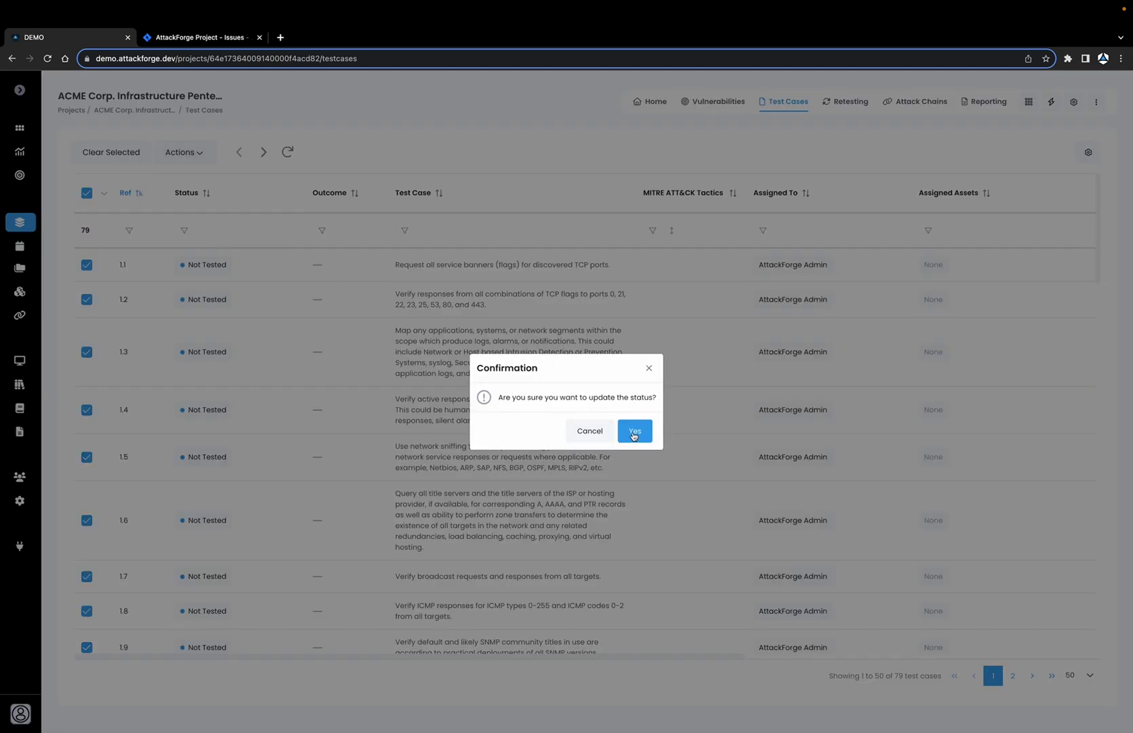
{"action": "left_click", "coordinate": [632, 433]}
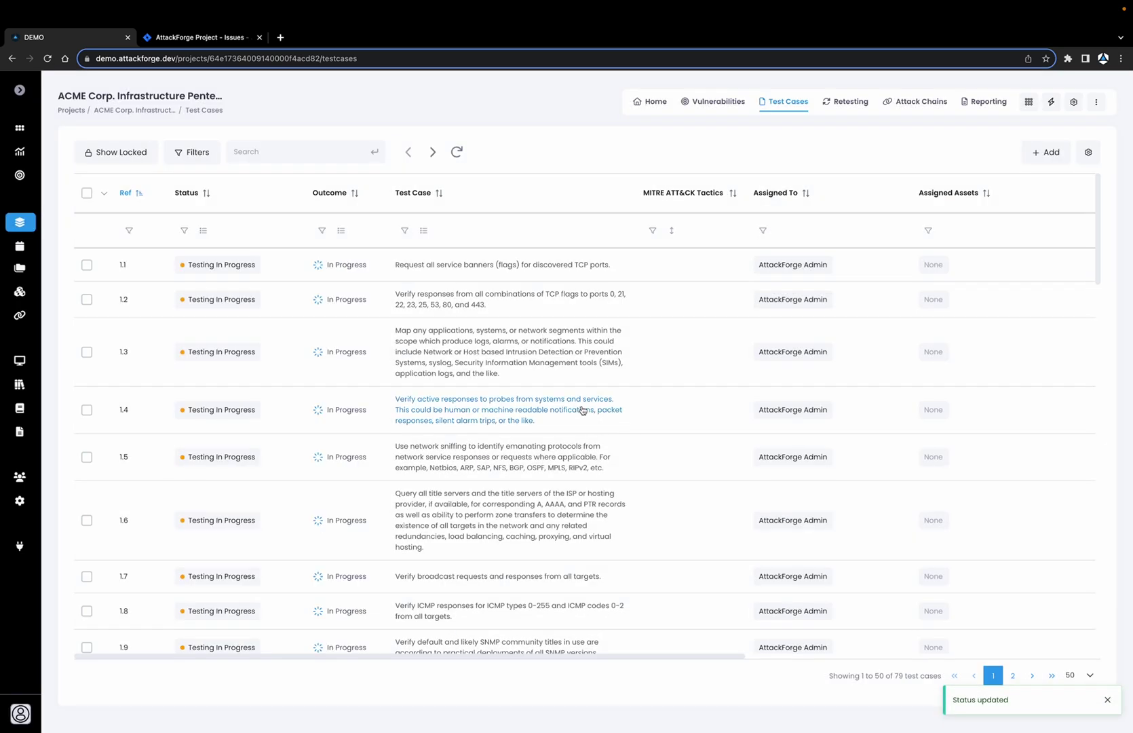
- Open test case 1.1 on requesting service banners for discovered TCP ports and set its status to Tested
{"action": "left_click", "coordinate": [456, 269]}
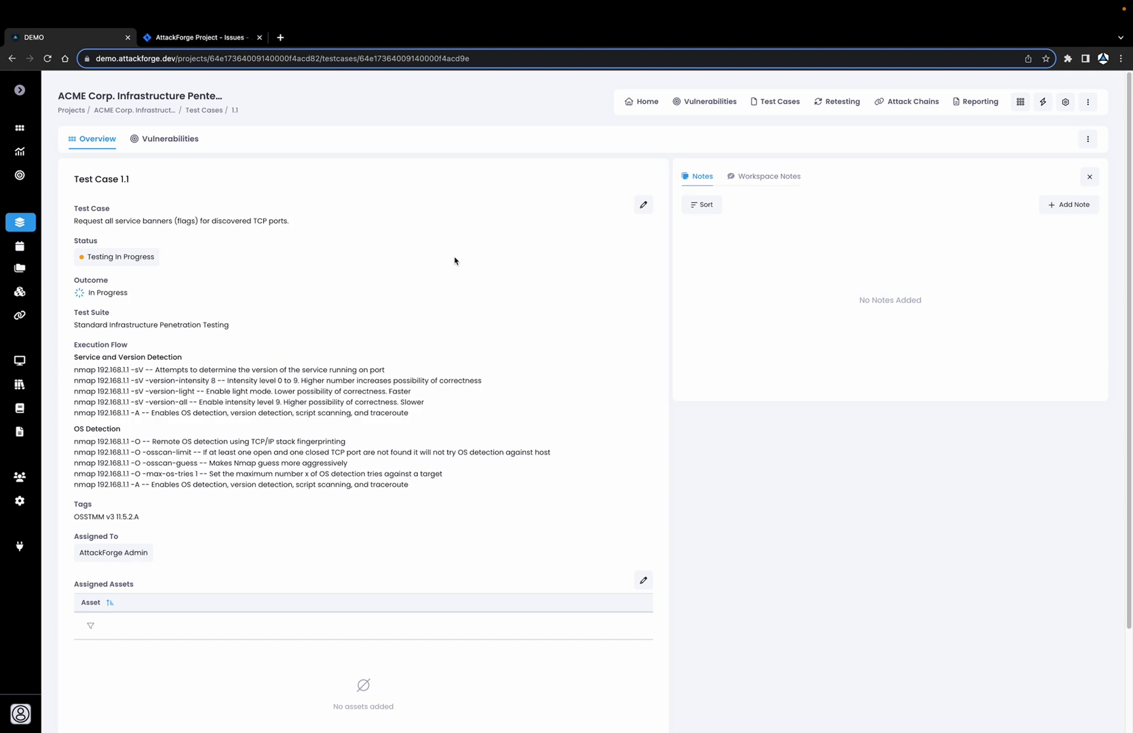
{"action": "left_click", "coordinate": [107, 258]}
{"action": "left_click", "coordinate": [112, 262]}
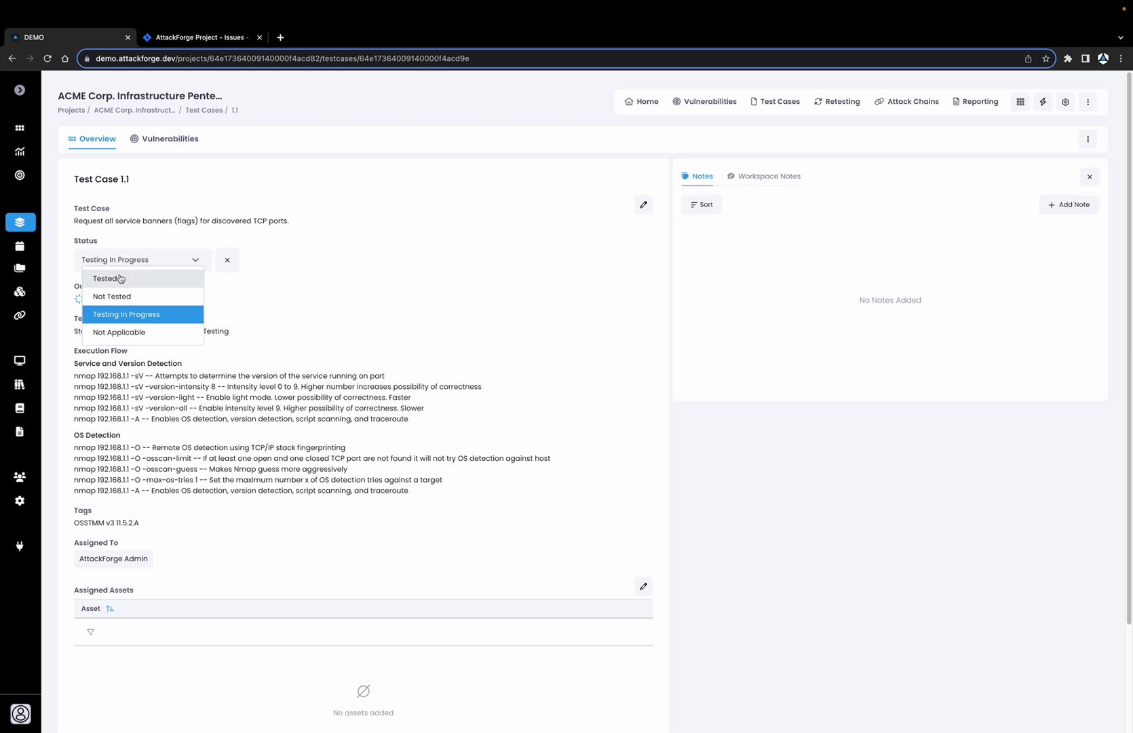
{"action": "left_click", "coordinate": [127, 314]}
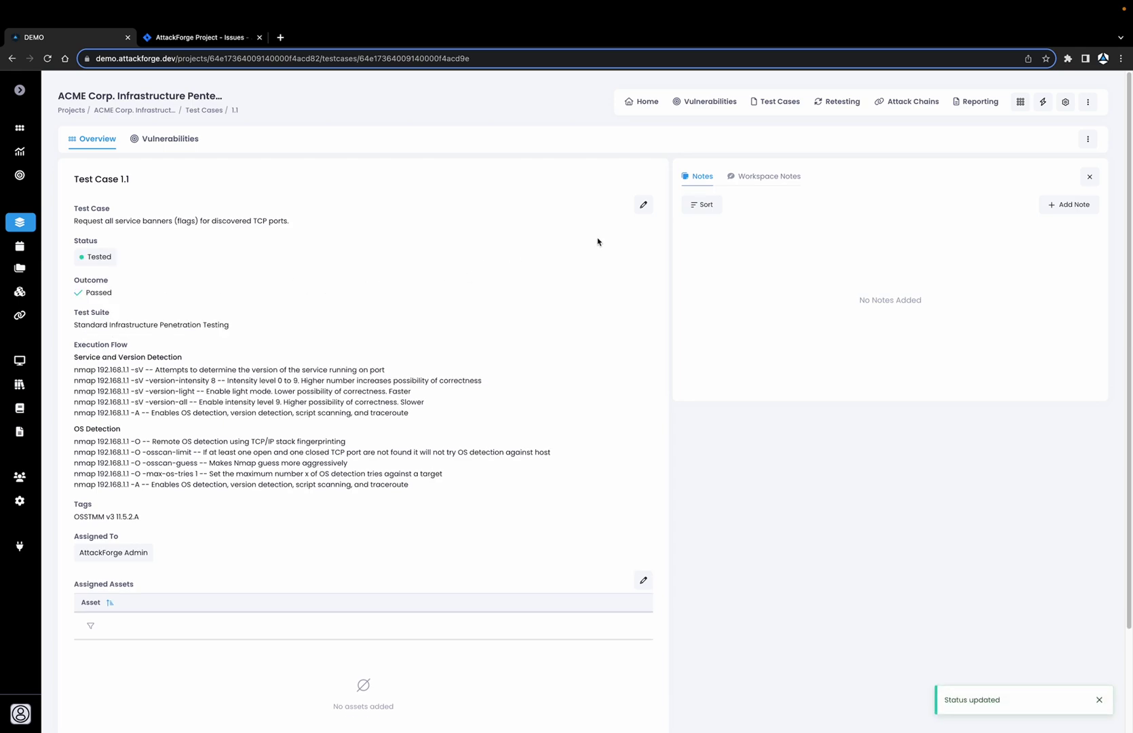
- Create a workspace note on test case 1.1 titled "NMAP Scan" with the text "Results from scan"
{"action": "left_click", "coordinate": [747, 185]}
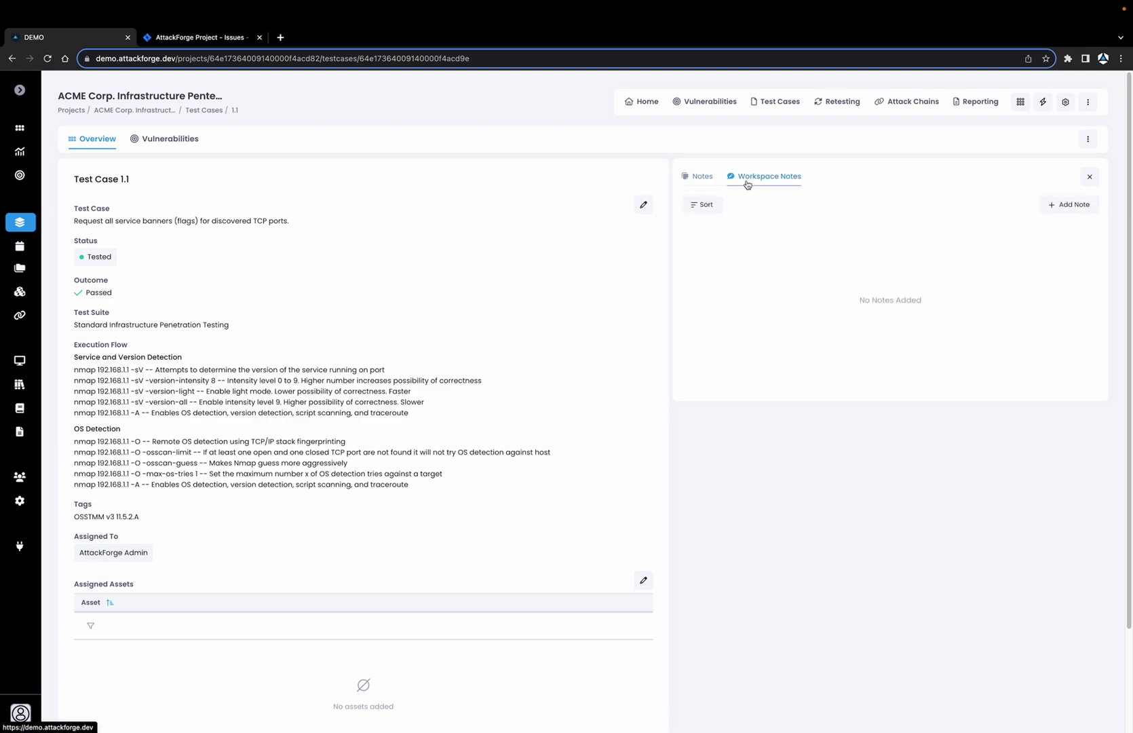
{"action": "left_click", "coordinate": [1054, 205]}
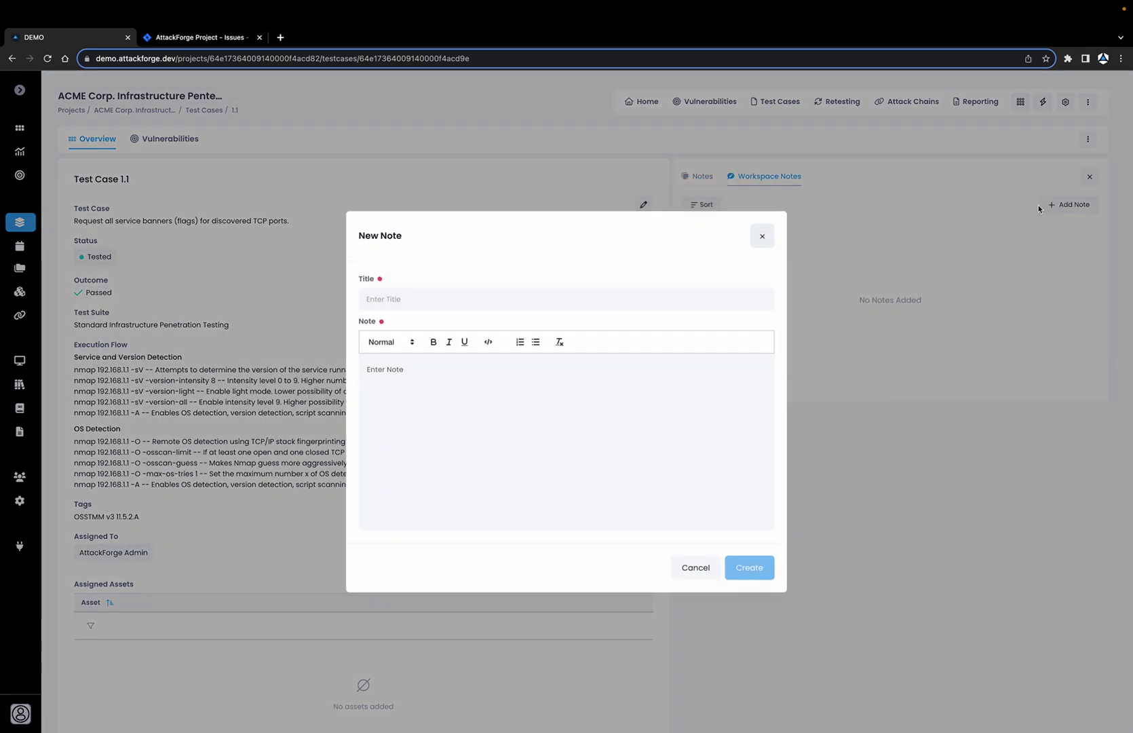
{"action": "left_click", "coordinate": [448, 304]}
{"action": "type", "text": "NMAP Scan"}
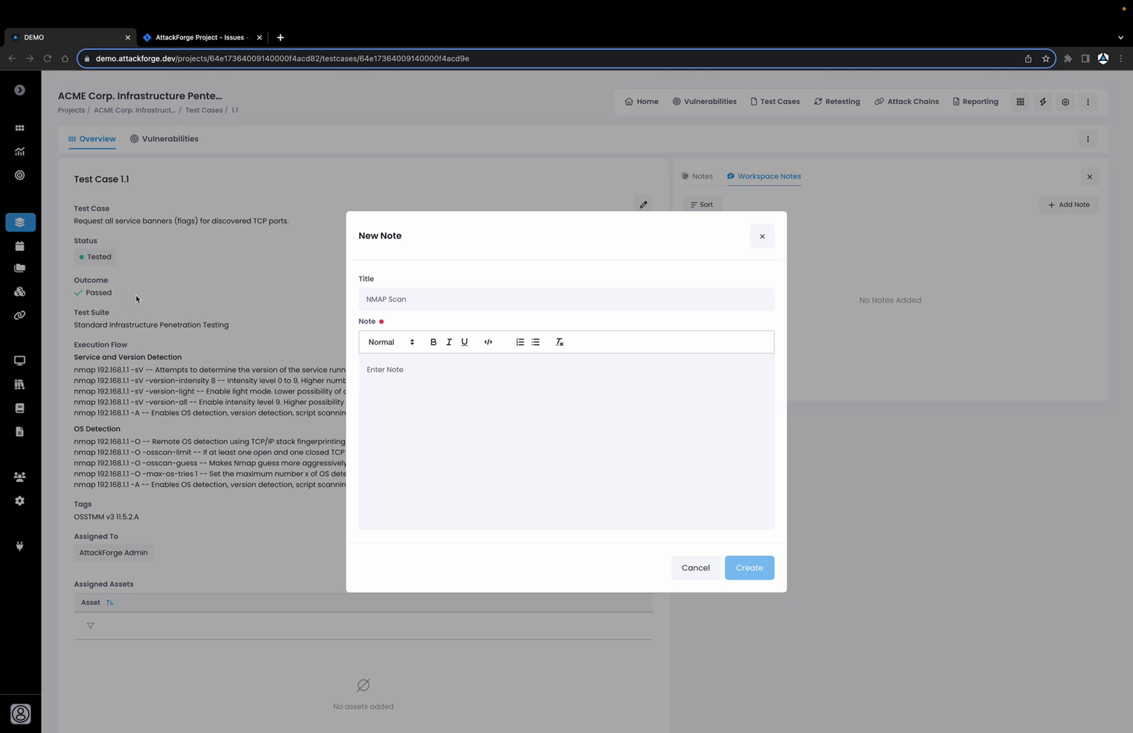
{"action": "type", "text": "Results from scan"}
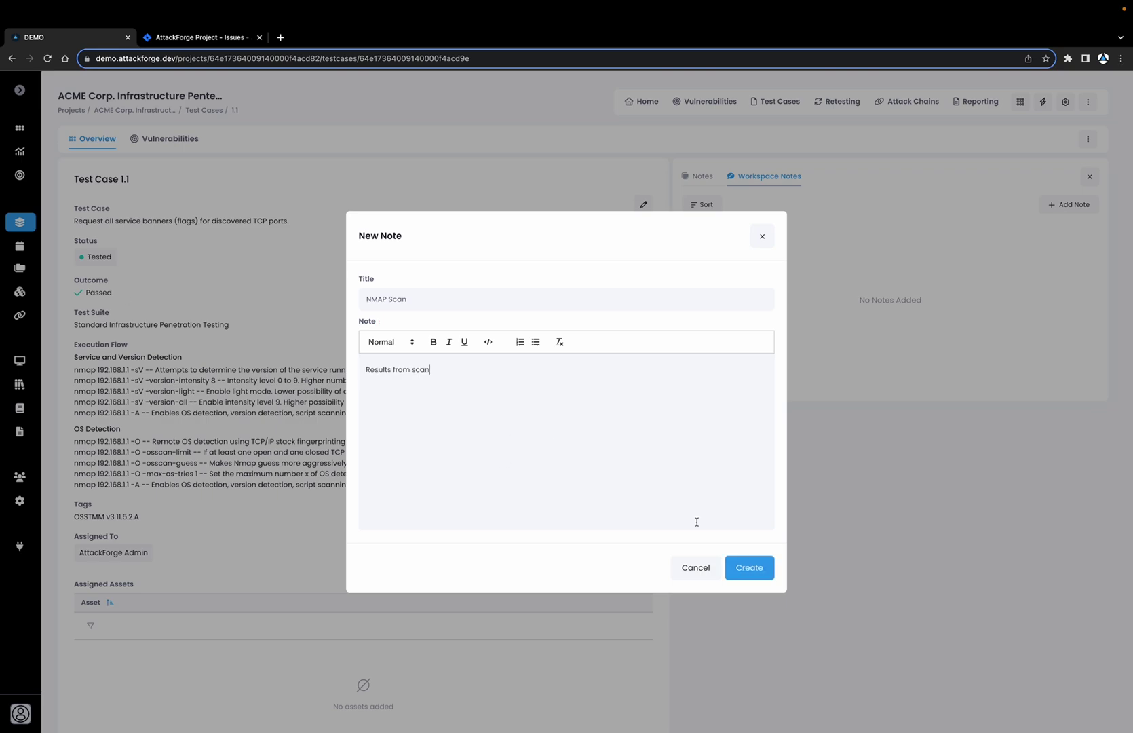
{"action": "left_click", "coordinate": [771, 567]}
{"action": "left_click", "coordinate": [756, 610]}
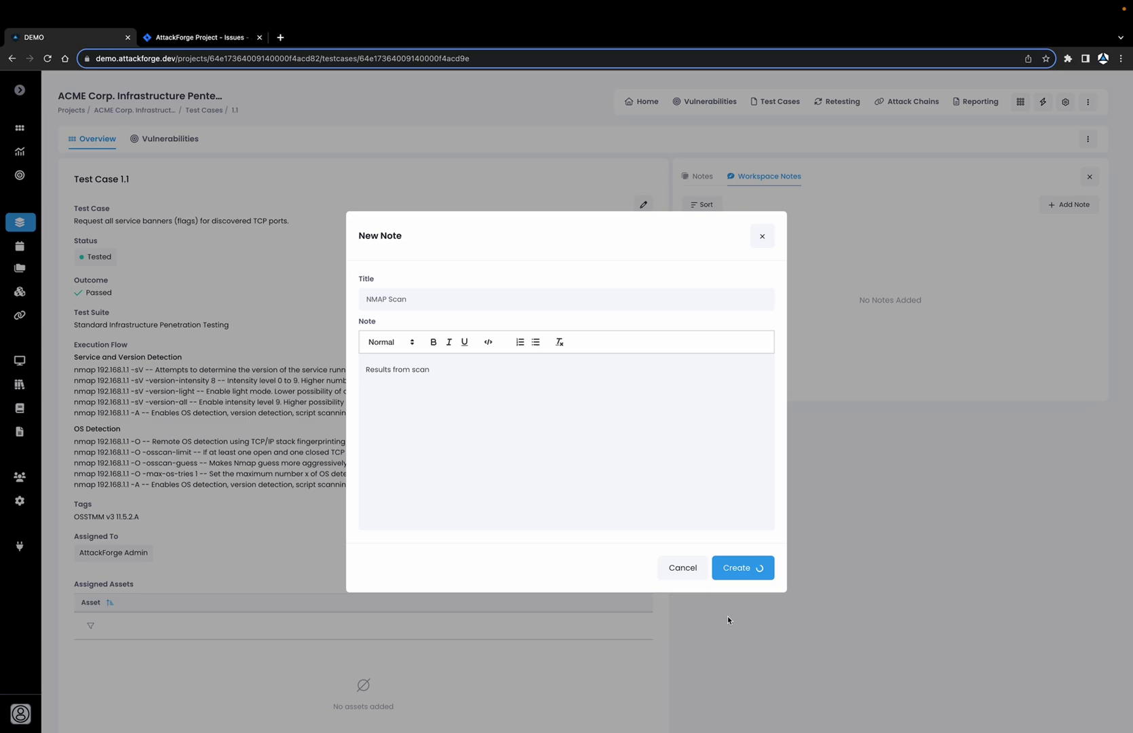
- Attach the file nmap_example.xml from the Desktop to the NMAP Scan note and save the updated note
{"action": "left_click", "coordinate": [385, 542]}
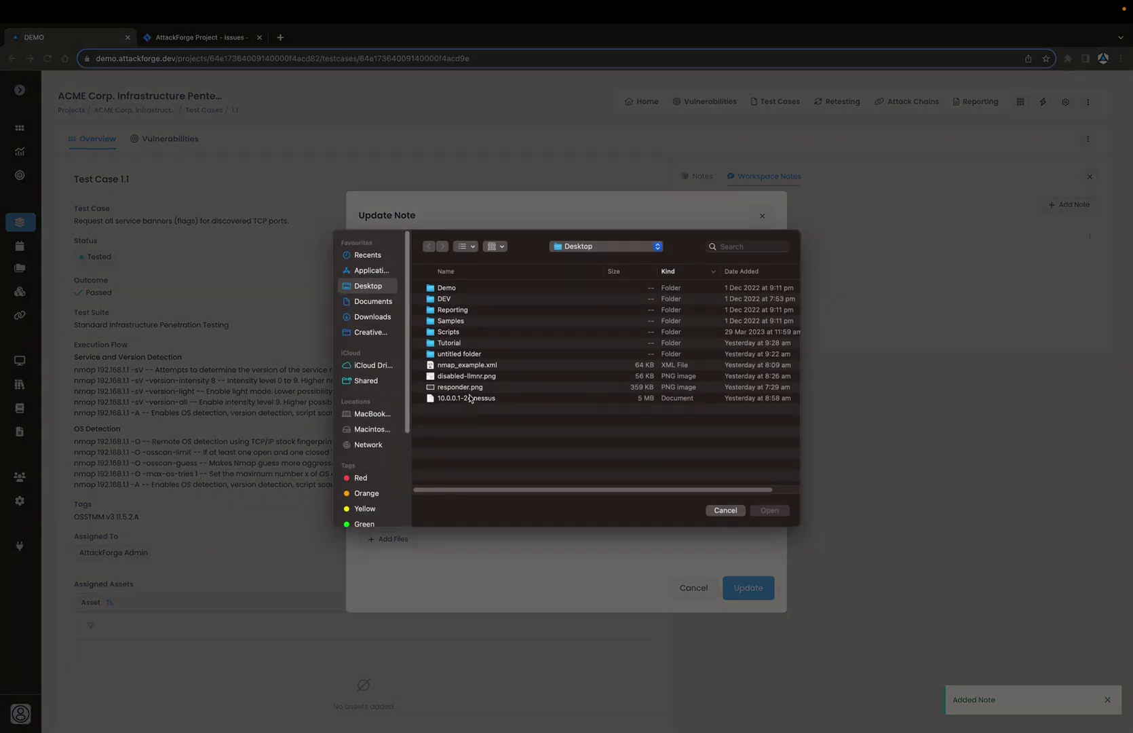
{"action": "left_click", "coordinate": [470, 368]}
{"action": "left_click", "coordinate": [767, 512]}
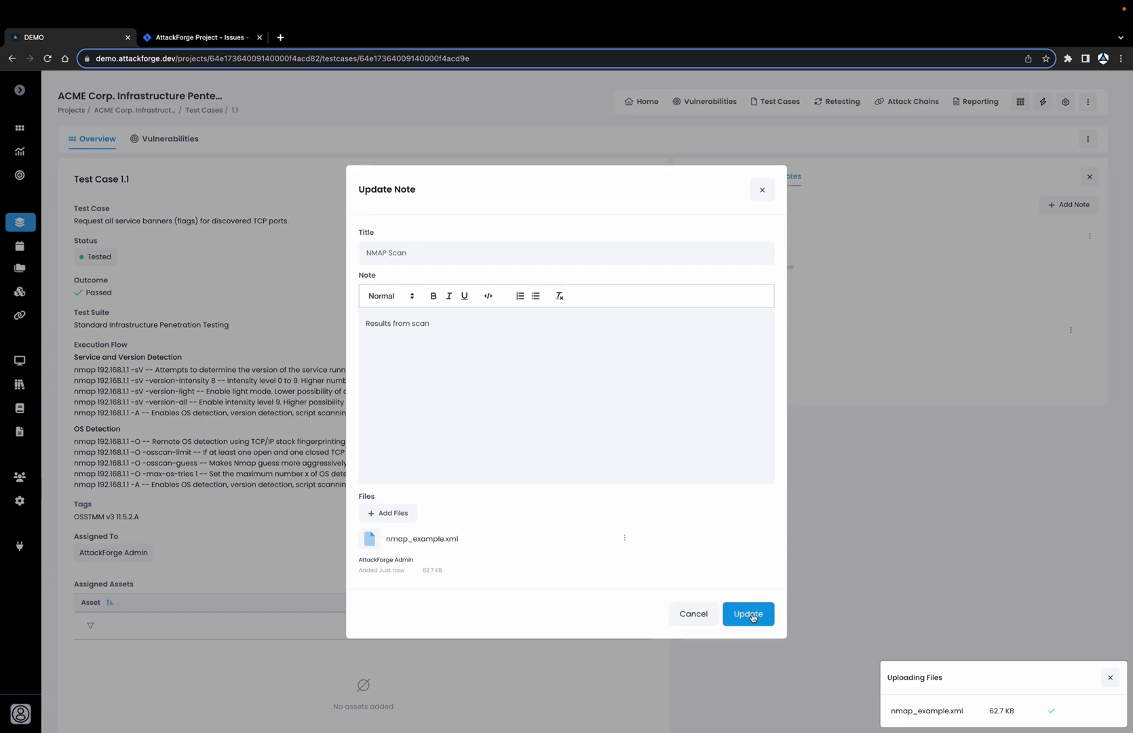
{"action": "left_click", "coordinate": [752, 615]}
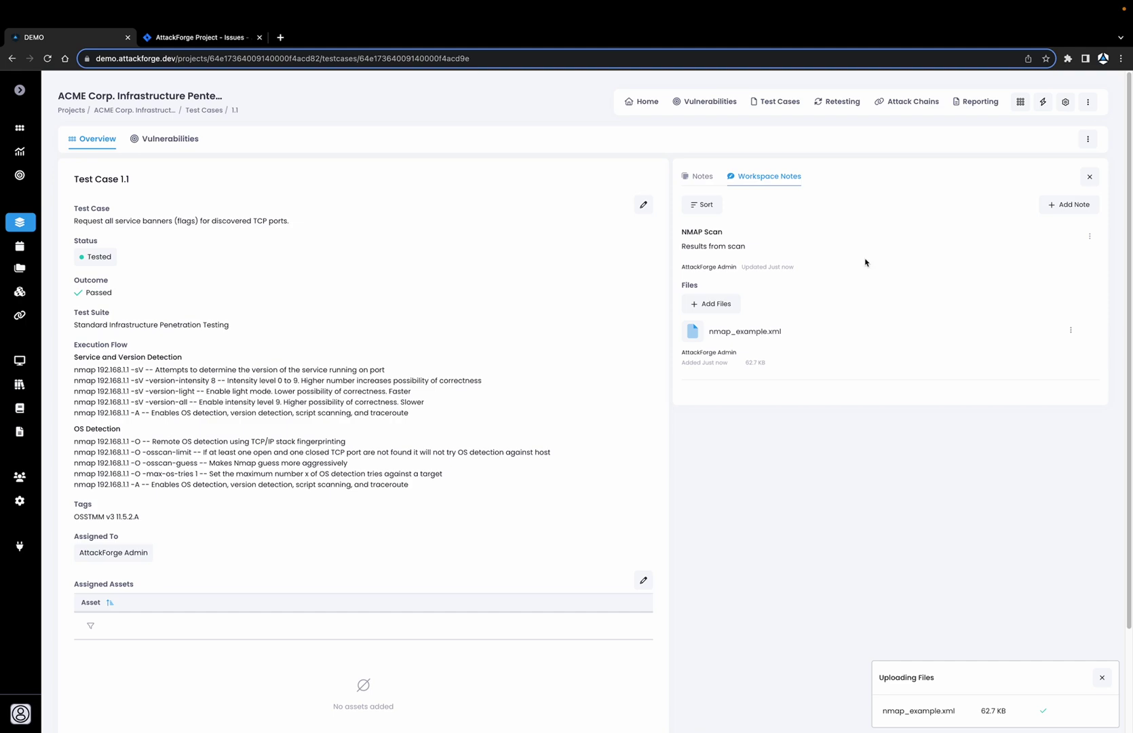
- Start an NMap asset import in the project's scope and load nmap_example.xml from the Desktop as its source
{"action": "left_click", "coordinate": [1026, 105]}
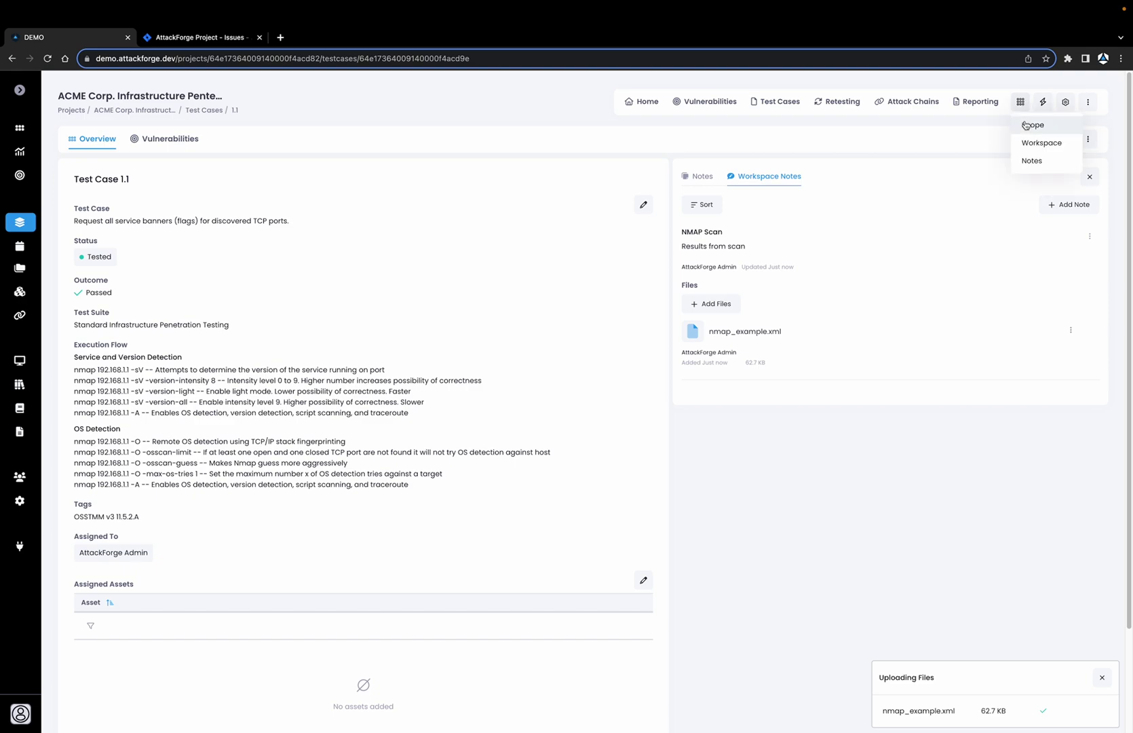
{"action": "left_click", "coordinate": [1027, 125]}
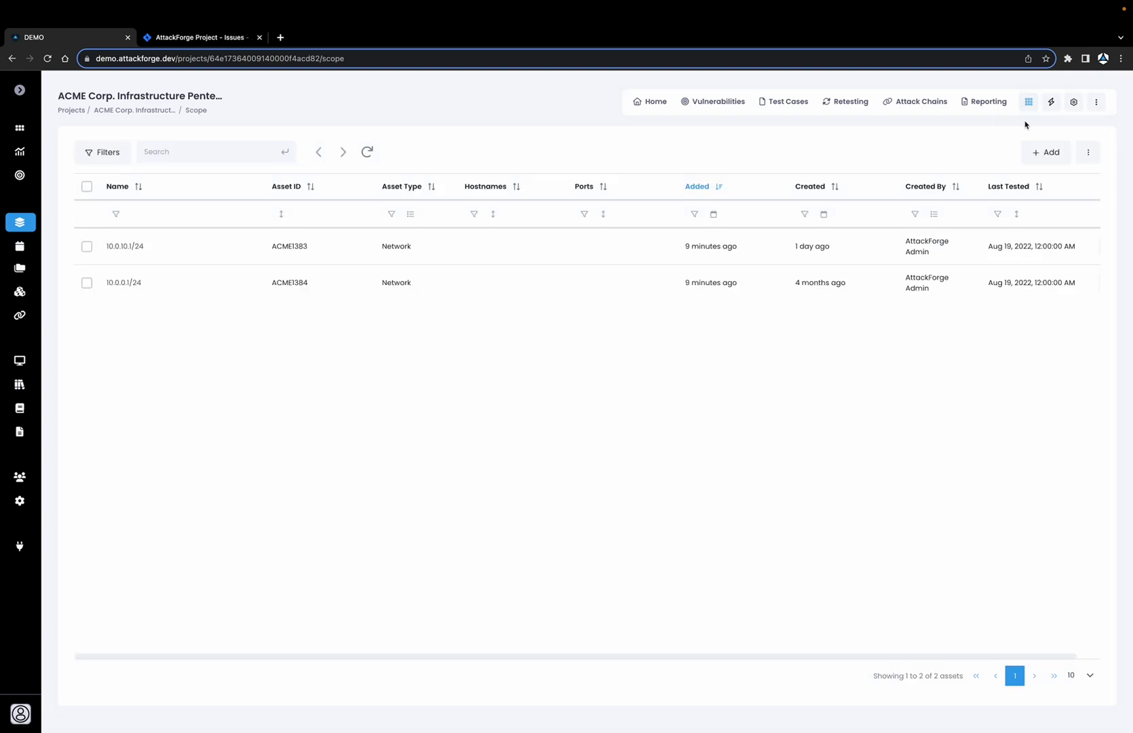
{"action": "left_click", "coordinate": [1043, 153]}
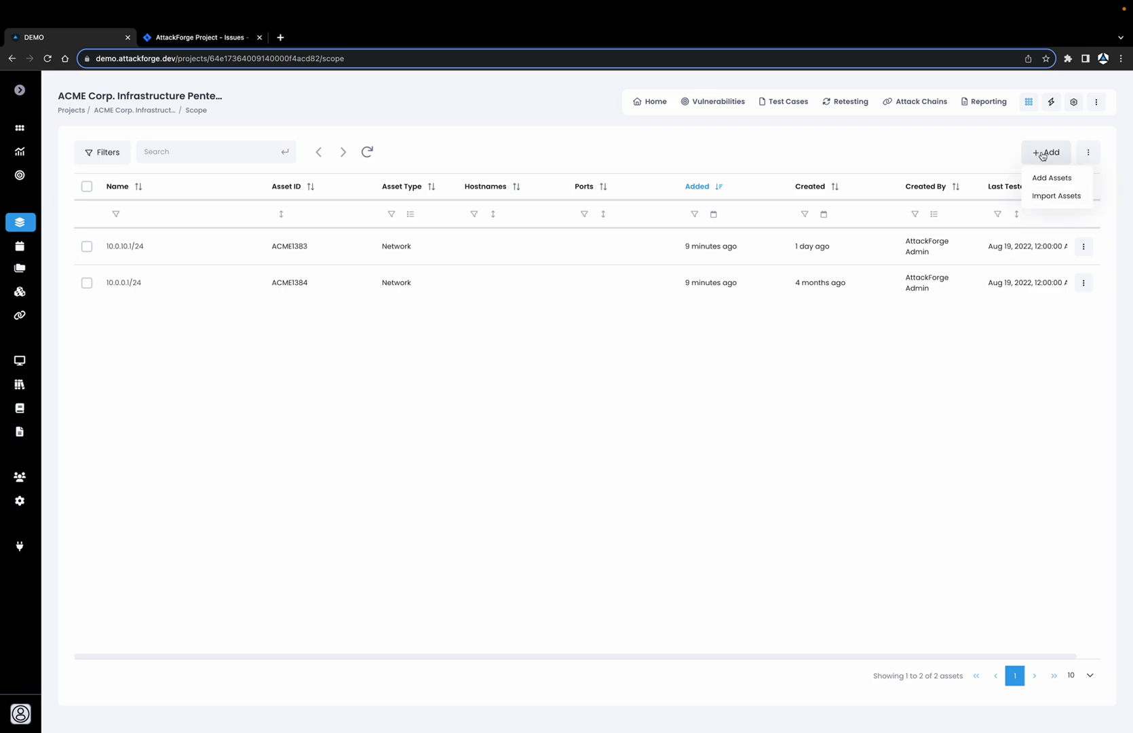
{"action": "left_click", "coordinate": [1045, 203]}
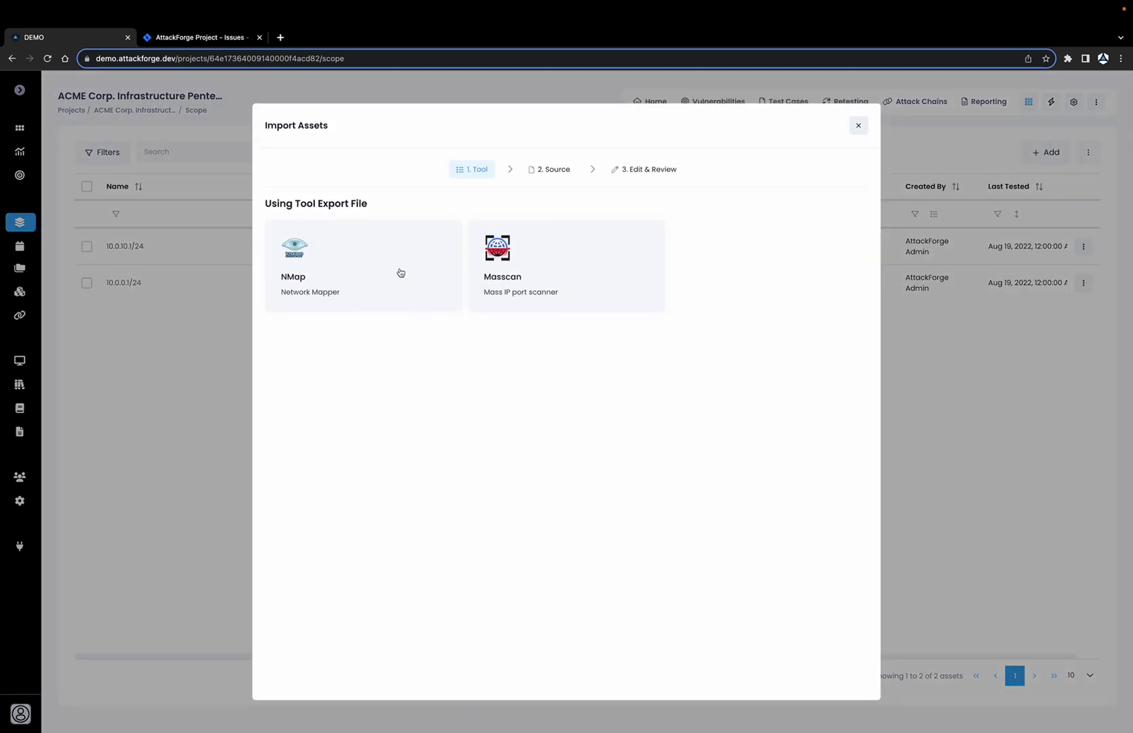
{"action": "left_click", "coordinate": [401, 273]}
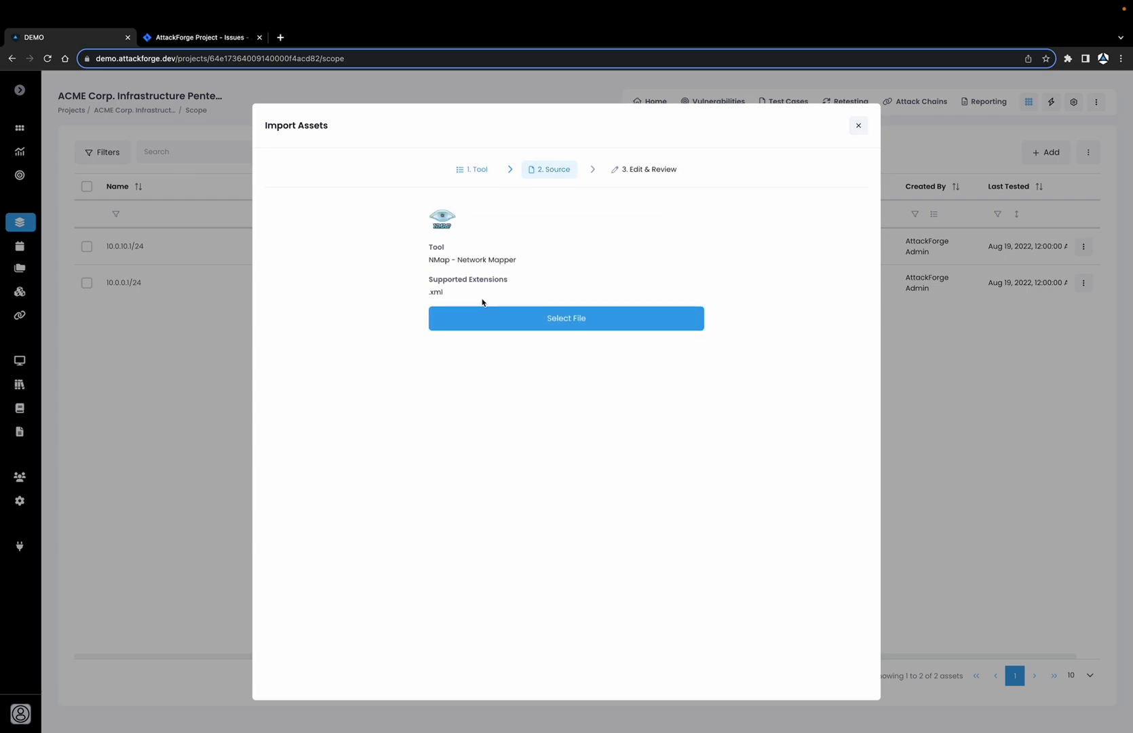
{"action": "left_click", "coordinate": [522, 318]}
{"action": "left_click", "coordinate": [503, 364]}
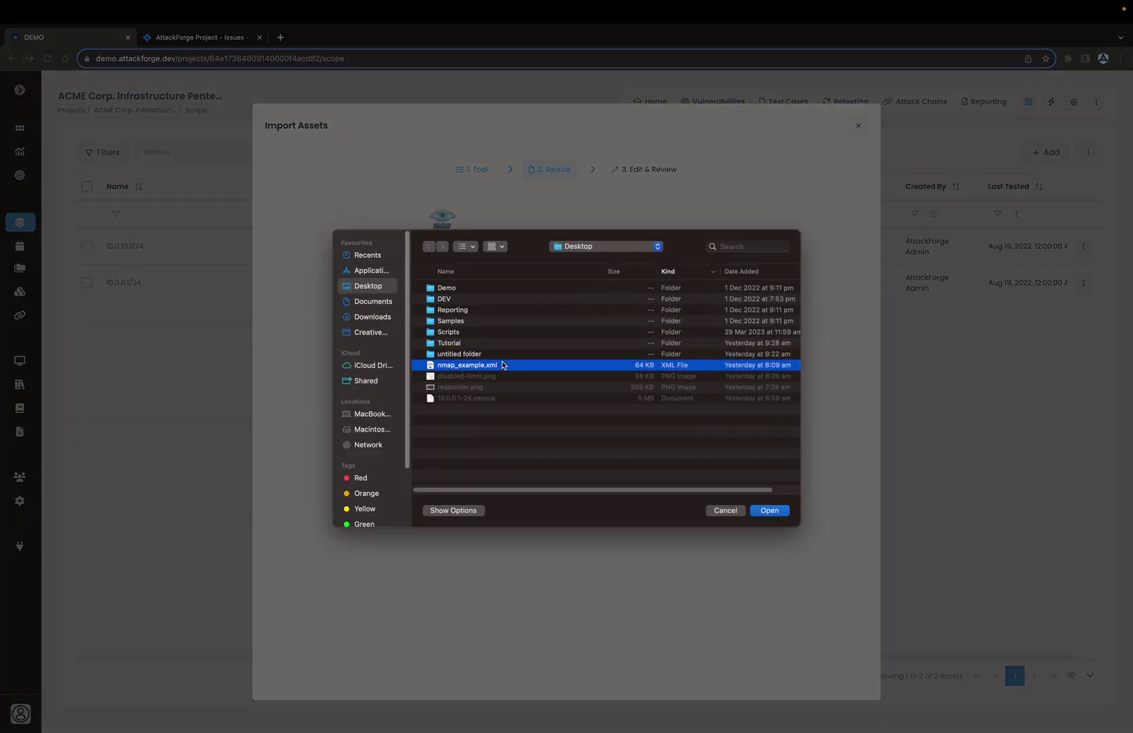
{"action": "left_click", "coordinate": [771, 512]}
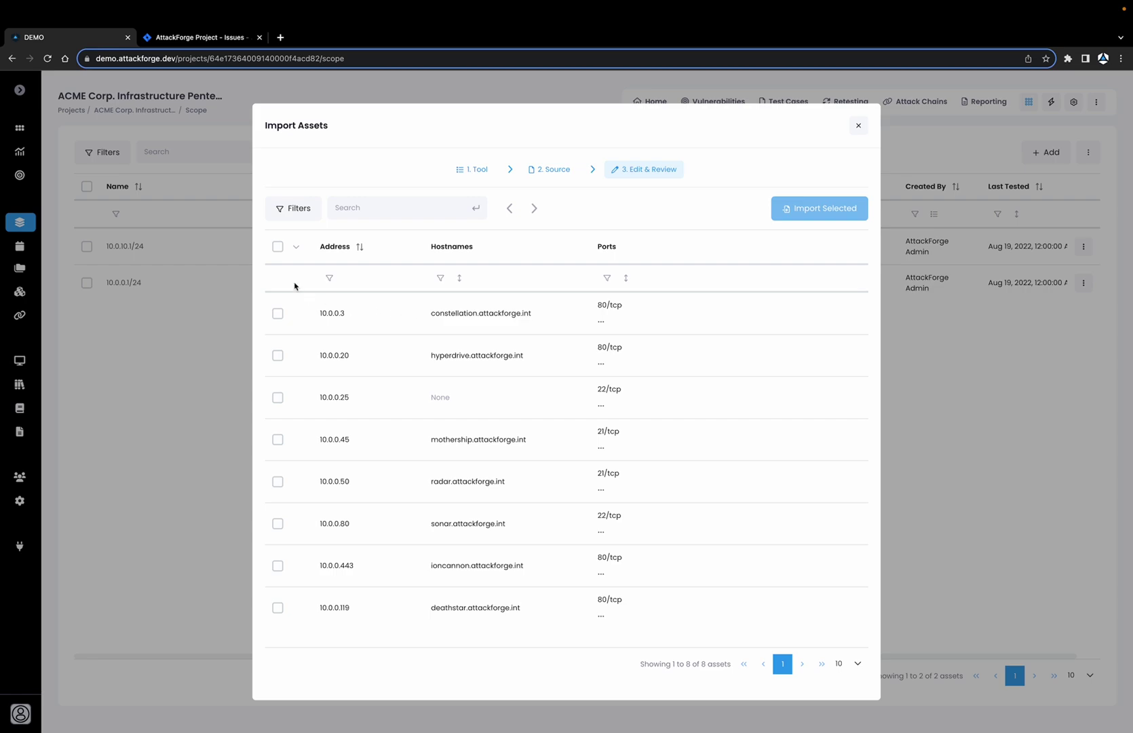
- Select all assets found in the NMap file, import them into the project's scope and view the imported assets
{"action": "left_click", "coordinate": [283, 246]}
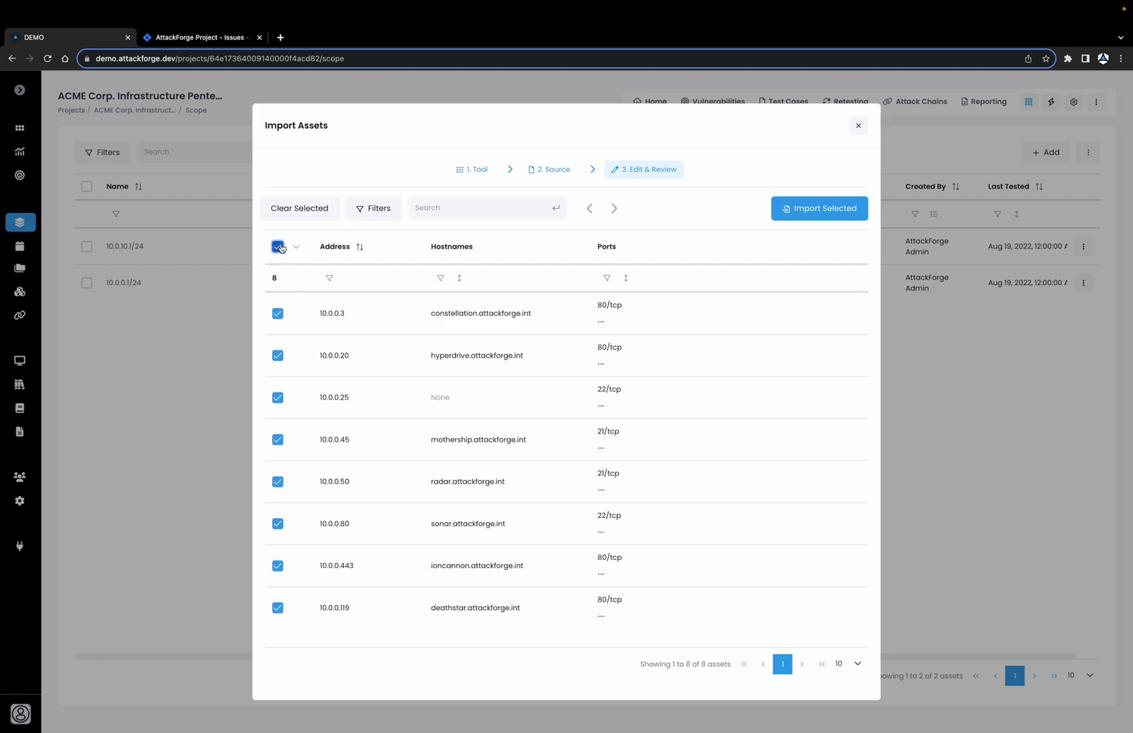
{"action": "left_click", "coordinate": [828, 215]}
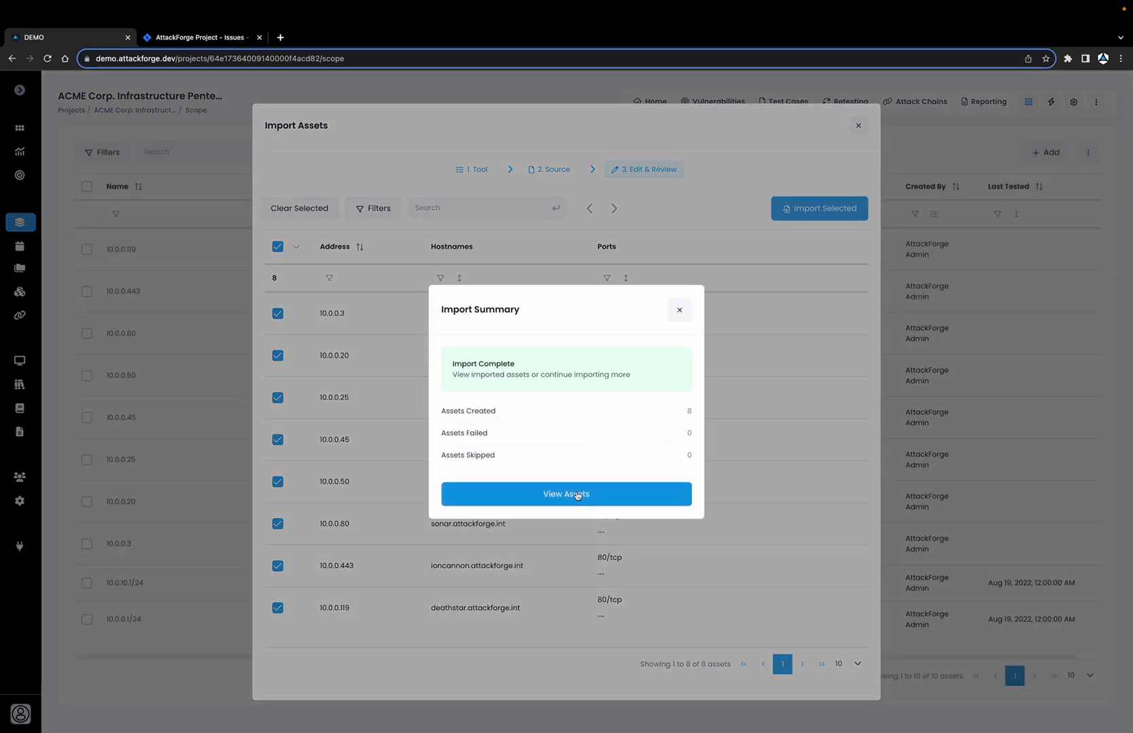
{"action": "left_click", "coordinate": [577, 495]}
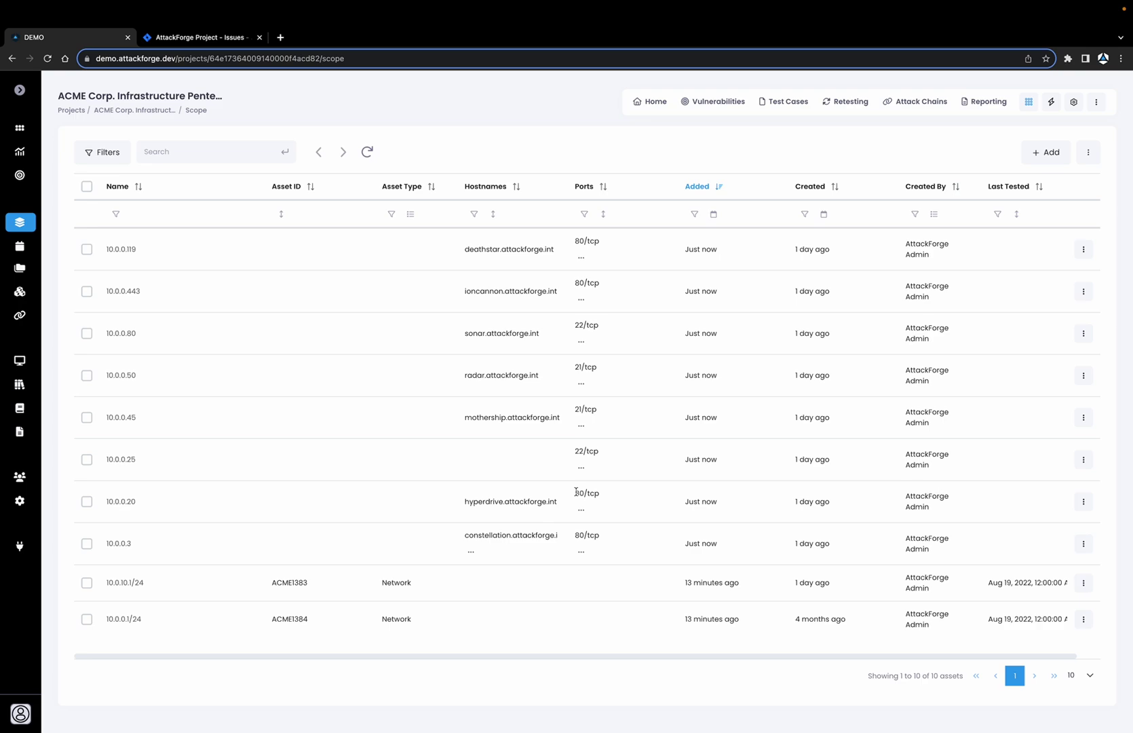
- Assign all of the project's scope assets to every test case on the first page of the test case list
{"action": "left_click", "coordinate": [789, 102]}
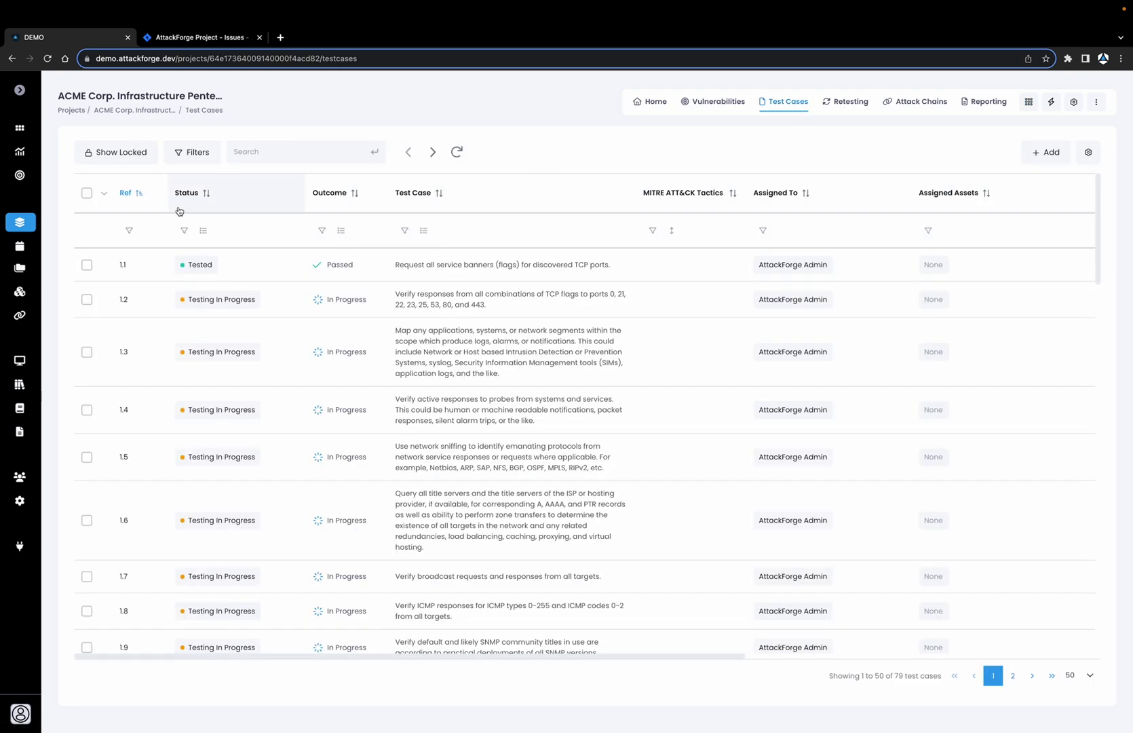
{"action": "left_click", "coordinate": [87, 194]}
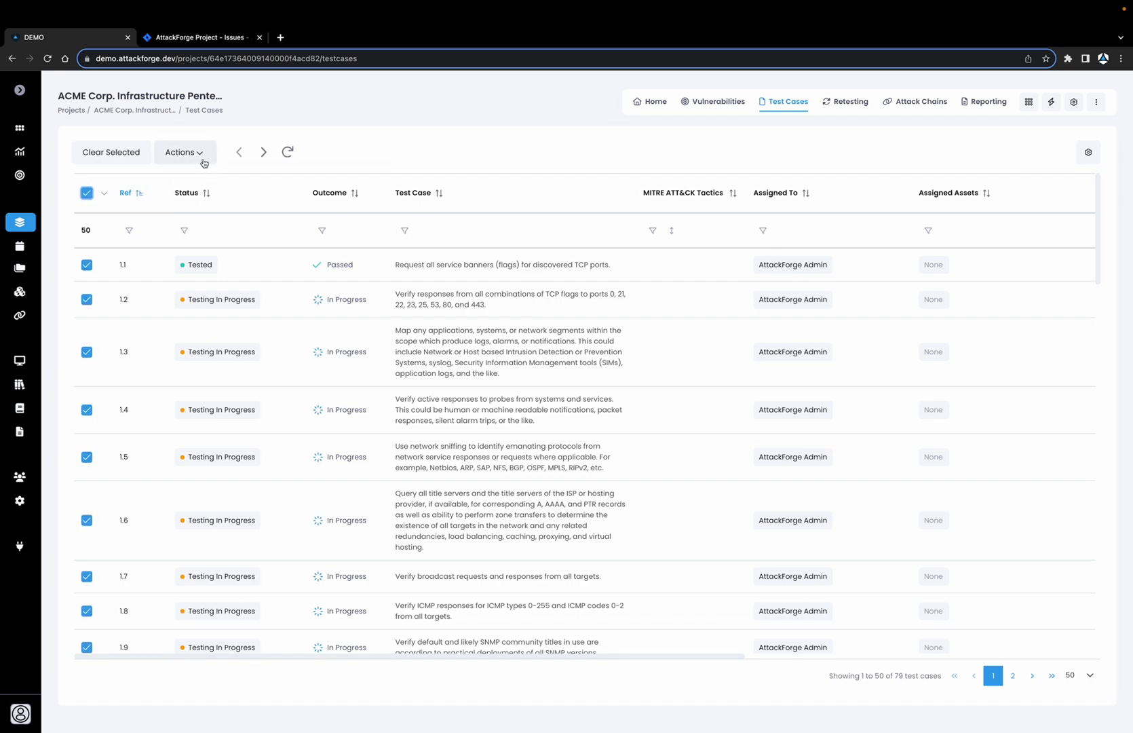
{"action": "left_click", "coordinate": [204, 161]}
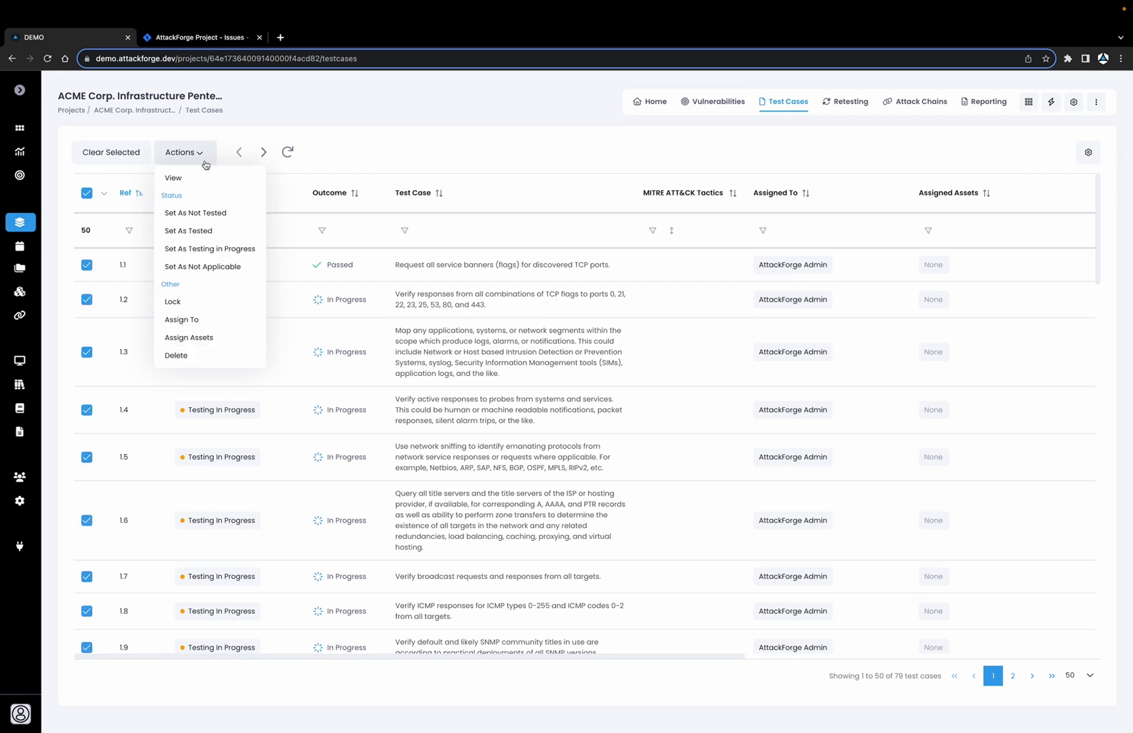
{"action": "left_click", "coordinate": [203, 337]}
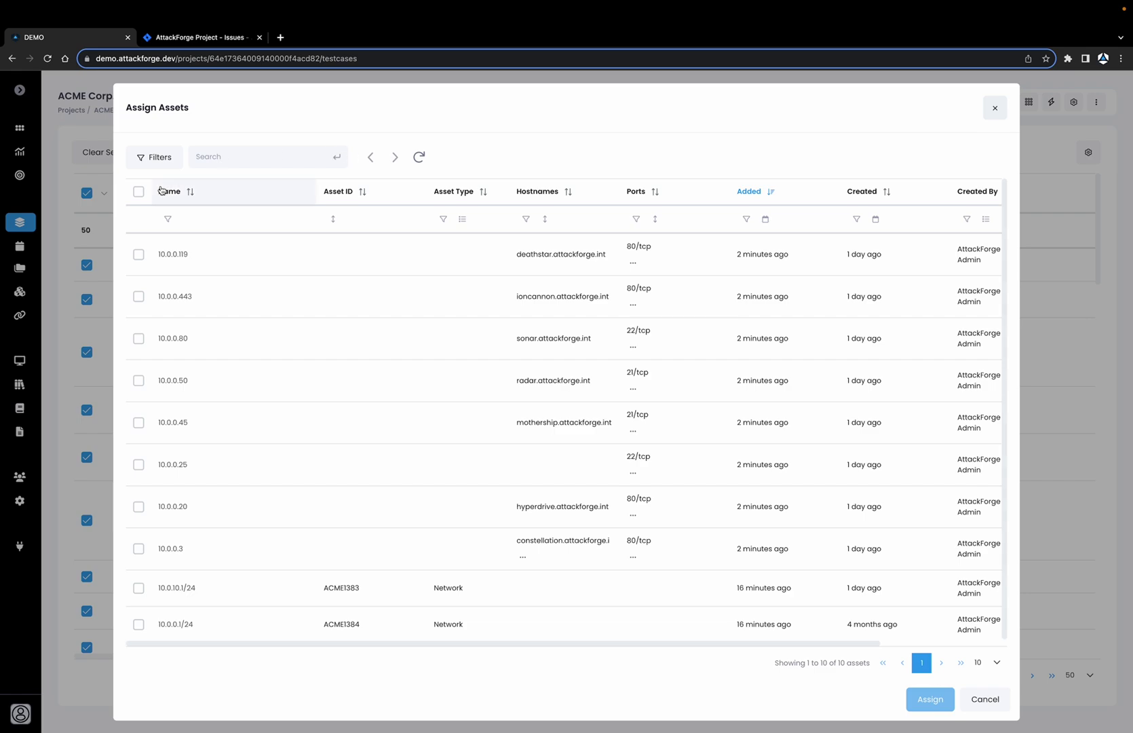
{"action": "left_click", "coordinate": [139, 192]}
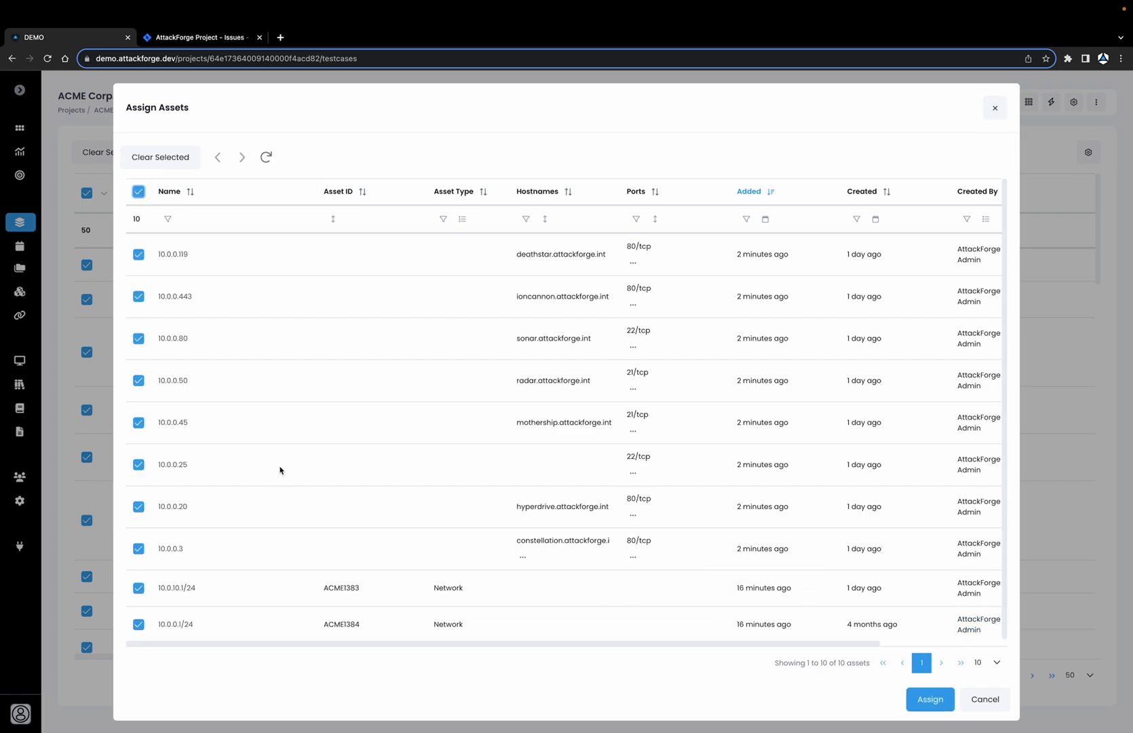
{"action": "left_click", "coordinate": [930, 700]}
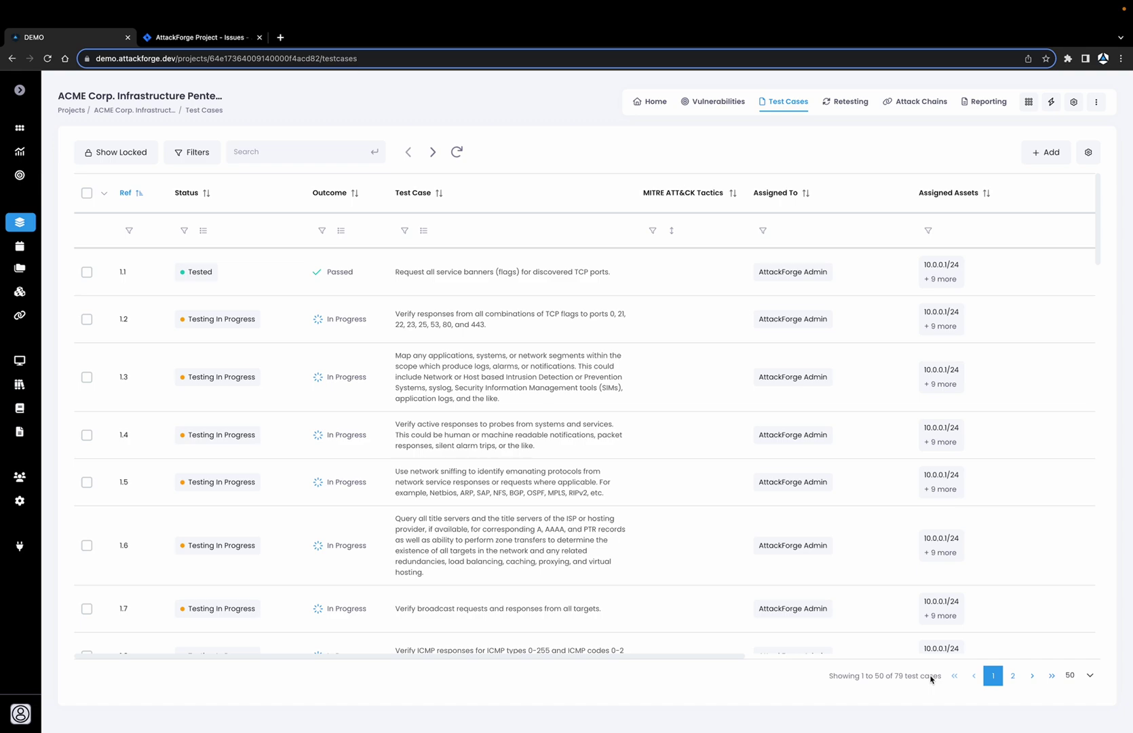
- Start a vulnerability import with Tenable Nessus as the tool and load 10.0.0.1-24.nessus from the Desktop
{"action": "left_click", "coordinate": [1052, 103]}
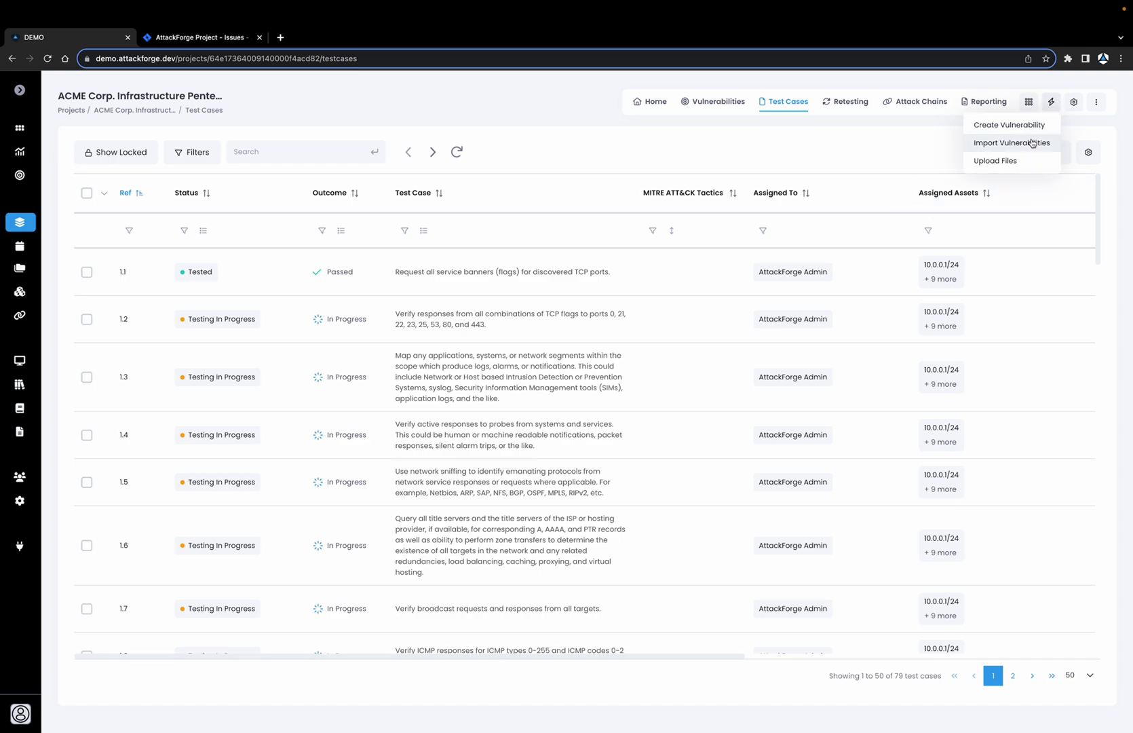
{"action": "left_click", "coordinate": [1032, 143]}
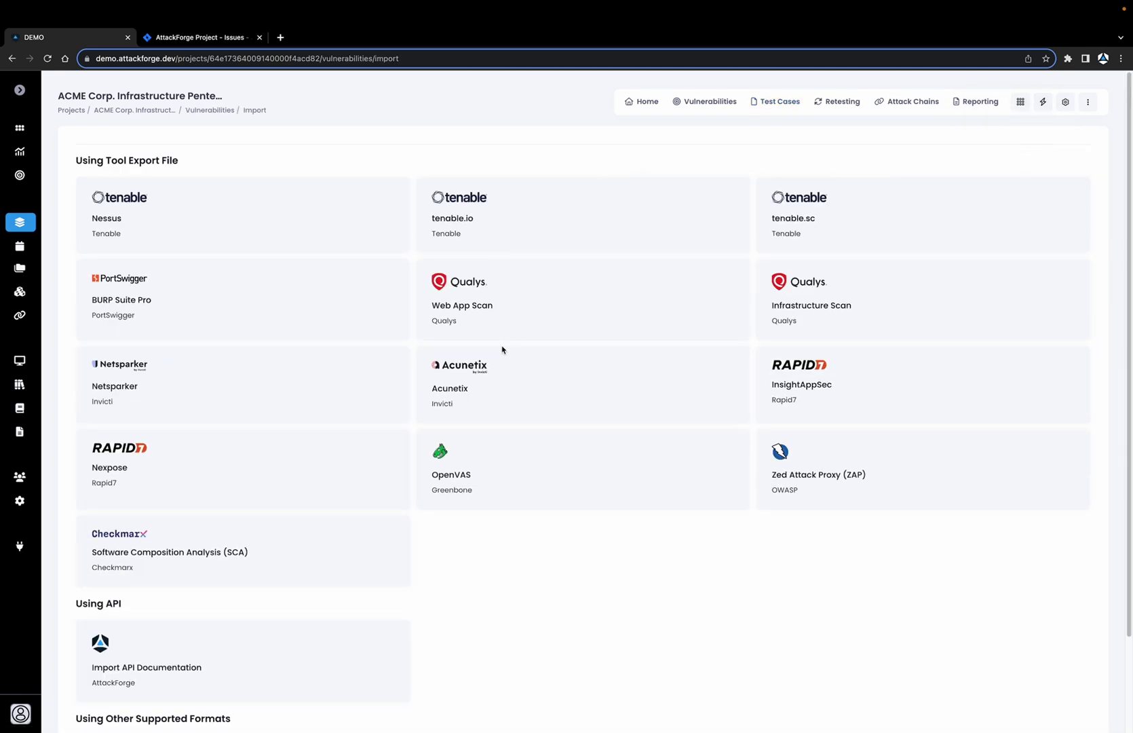
{"action": "left_click", "coordinate": [261, 227]}
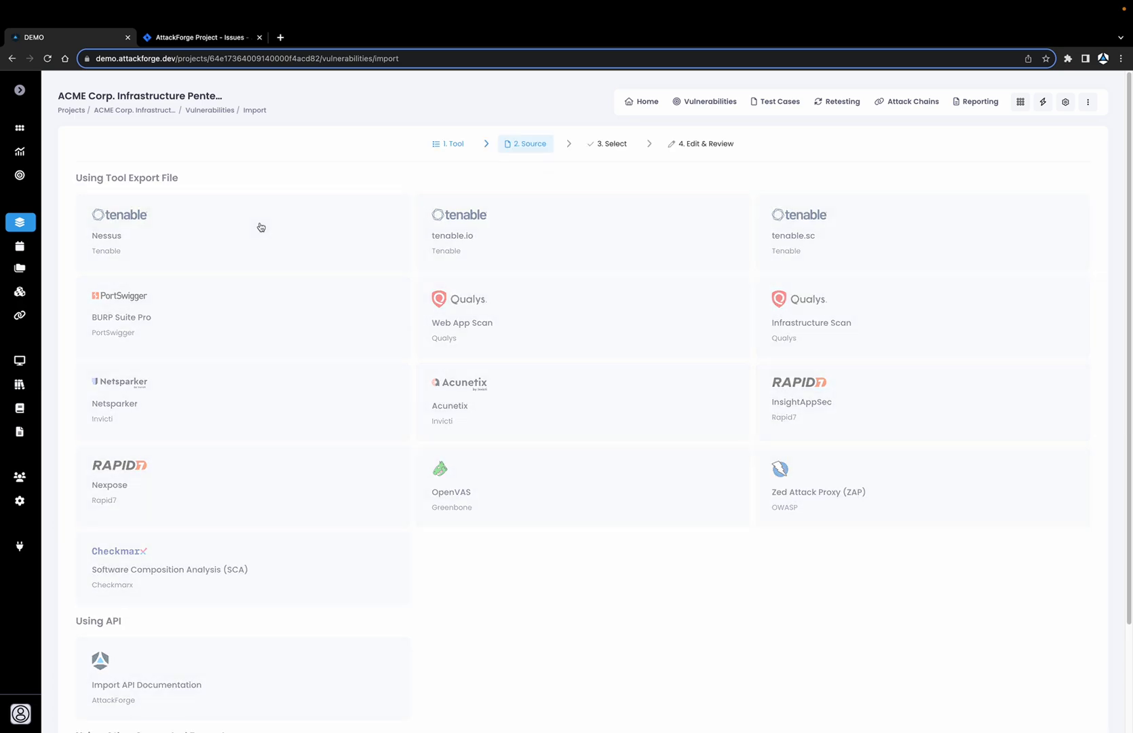
{"action": "left_click", "coordinate": [549, 319]}
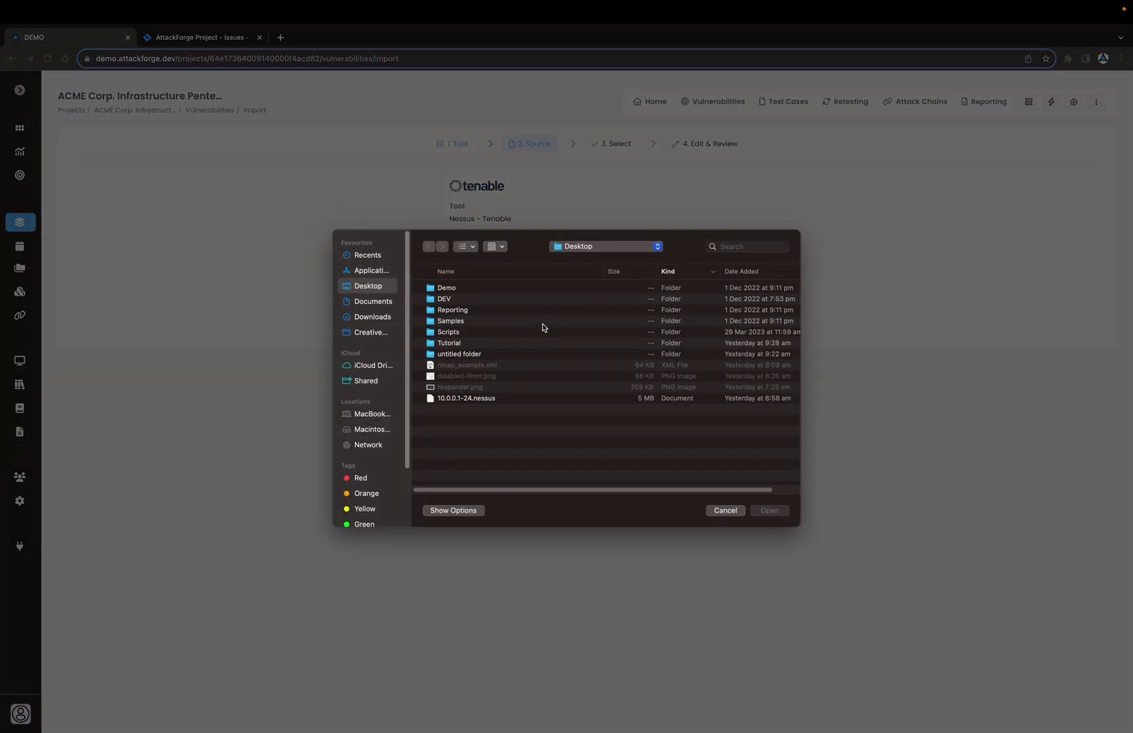
{"action": "left_click", "coordinate": [492, 398]}
{"action": "left_click", "coordinate": [757, 510]}
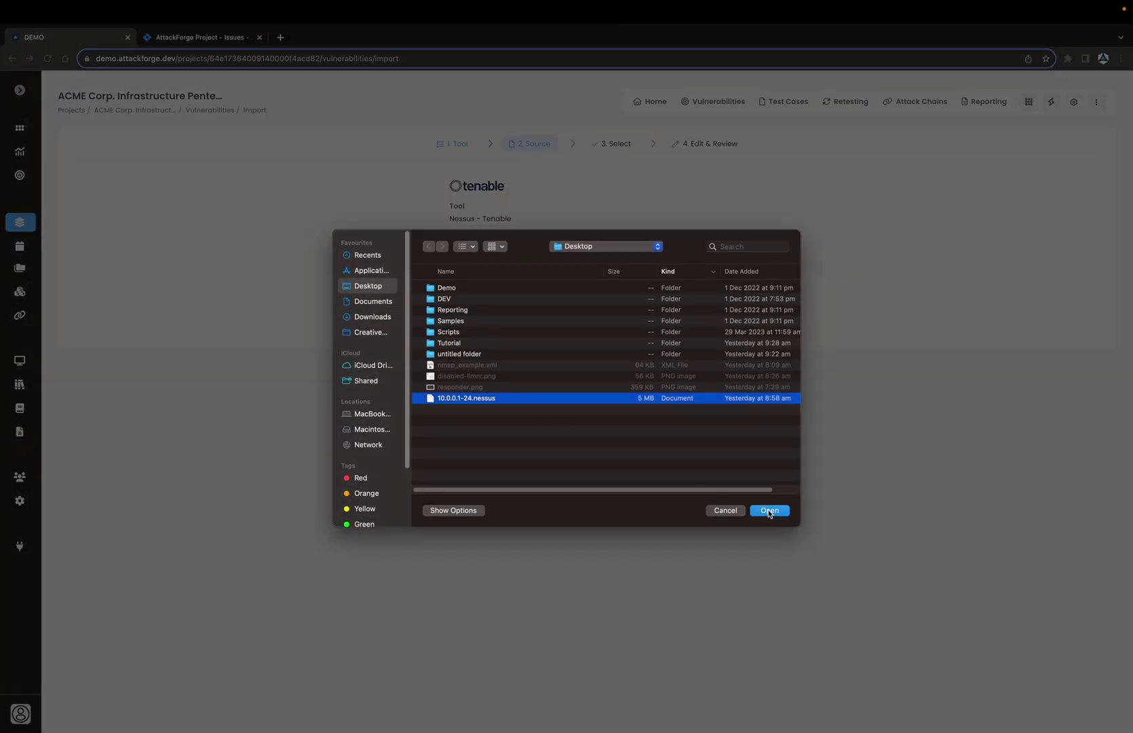
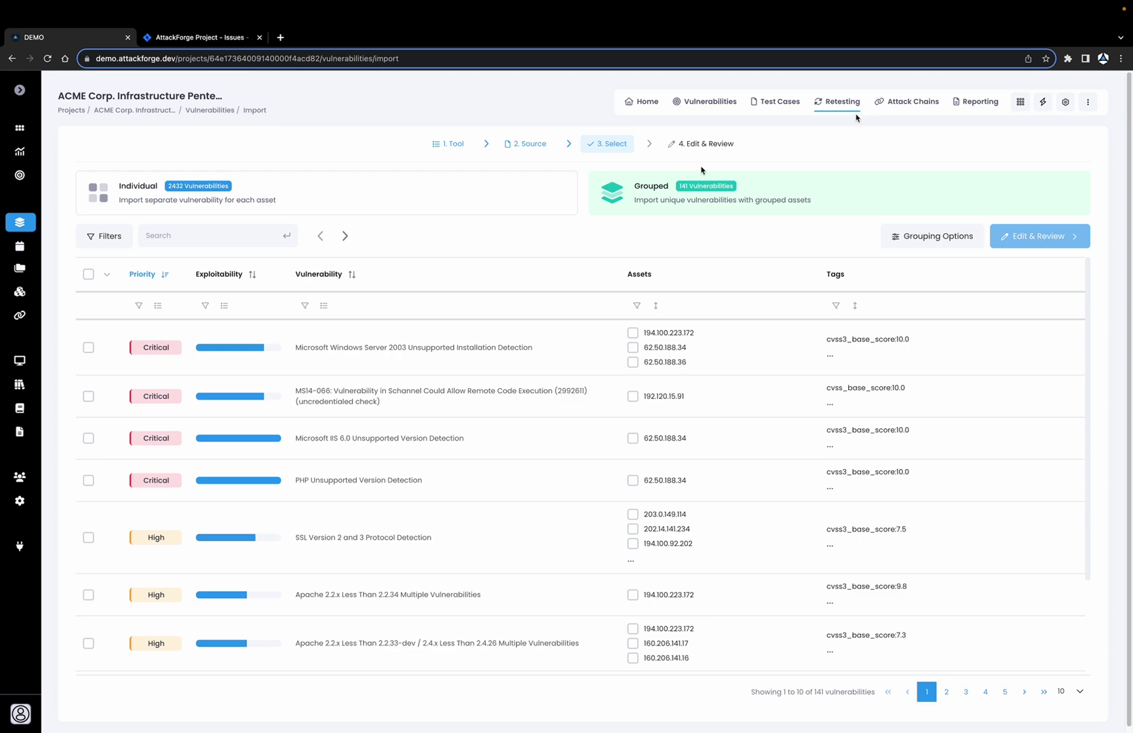
- Filter the grouped vulnerabilities by the priorities Critical, High, Medium and Low
{"action": "left_click", "coordinate": [112, 243]}
{"action": "left_click", "coordinate": [227, 336]}
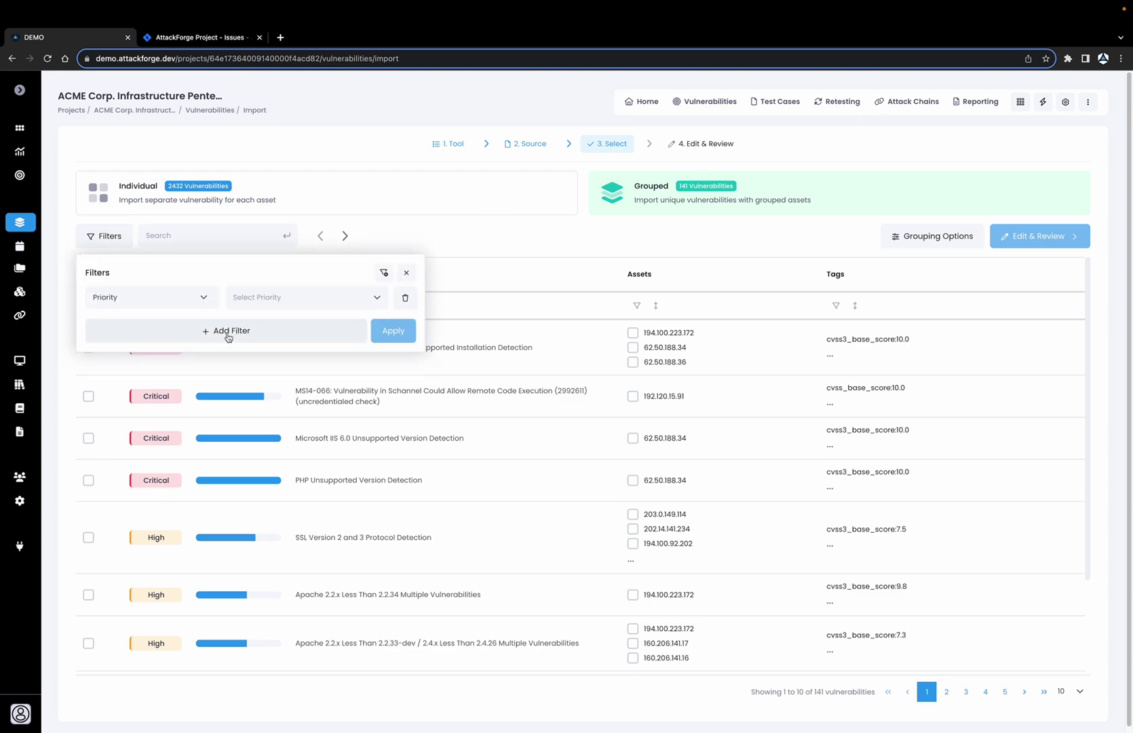
{"action": "left_click", "coordinate": [198, 299]}
{"action": "left_click", "coordinate": [258, 298]}
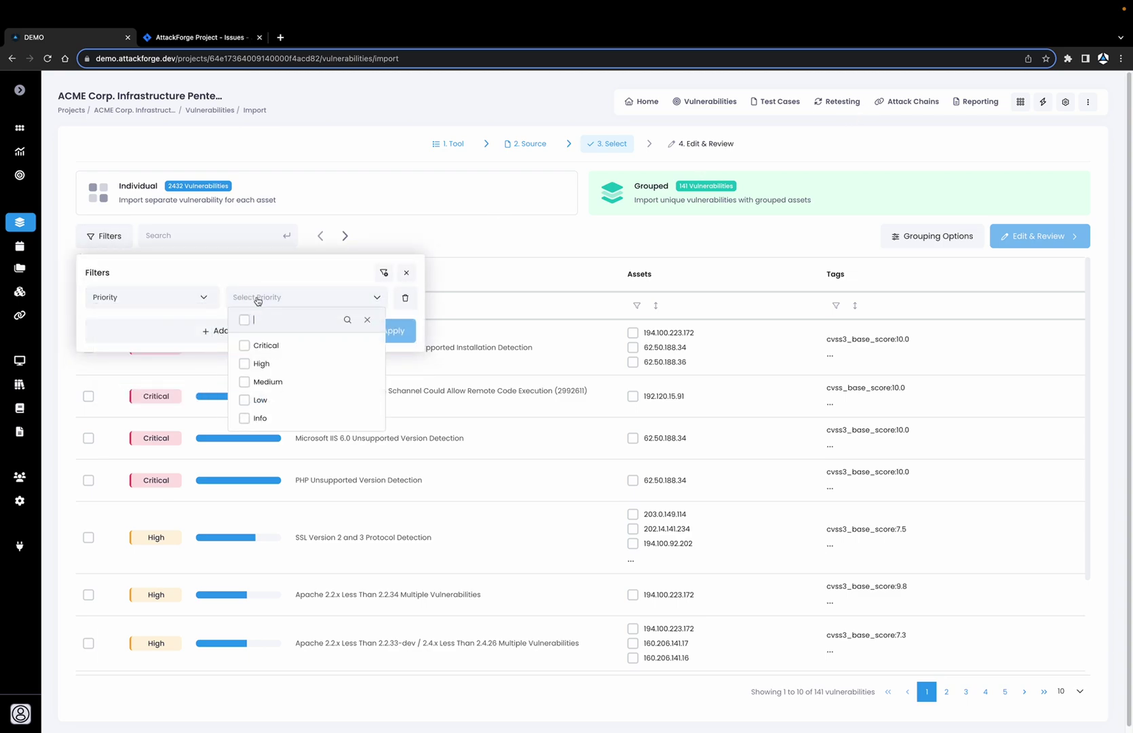
{"action": "left_click", "coordinate": [264, 347]}
{"action": "left_click", "coordinate": [254, 363]}
{"action": "left_click", "coordinate": [261, 381]}
{"action": "left_click", "coordinate": [264, 400]}
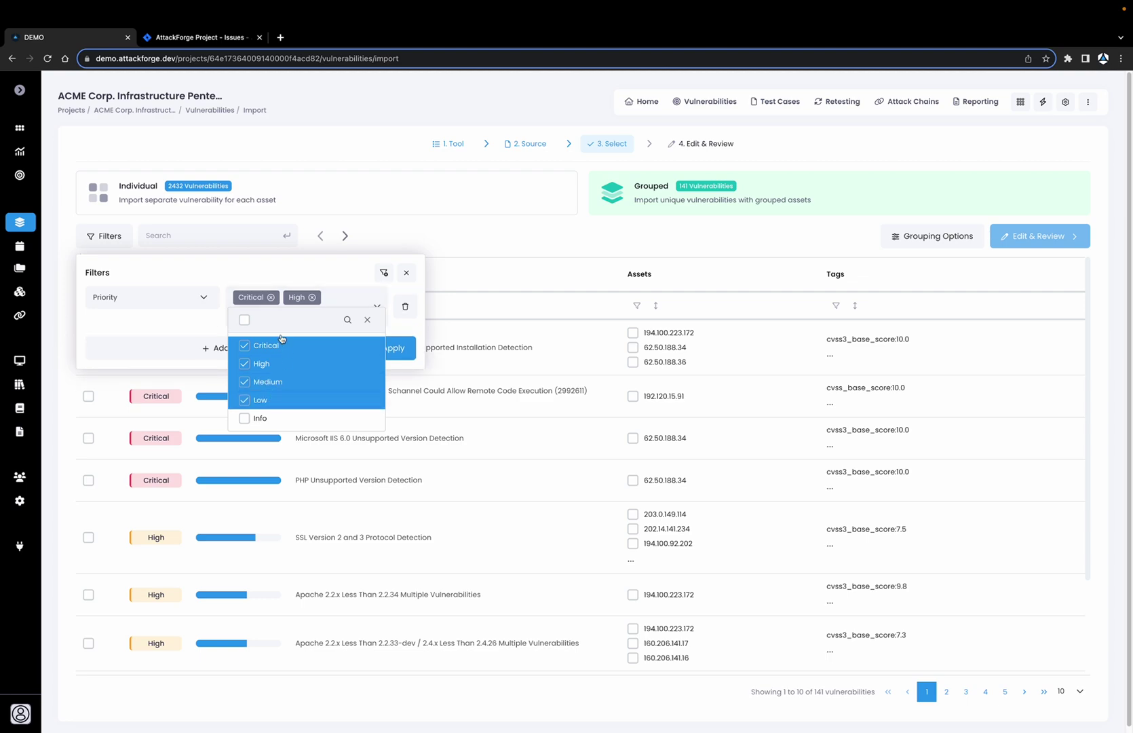
{"action": "left_click", "coordinate": [280, 282]}
{"action": "left_click", "coordinate": [393, 347]}
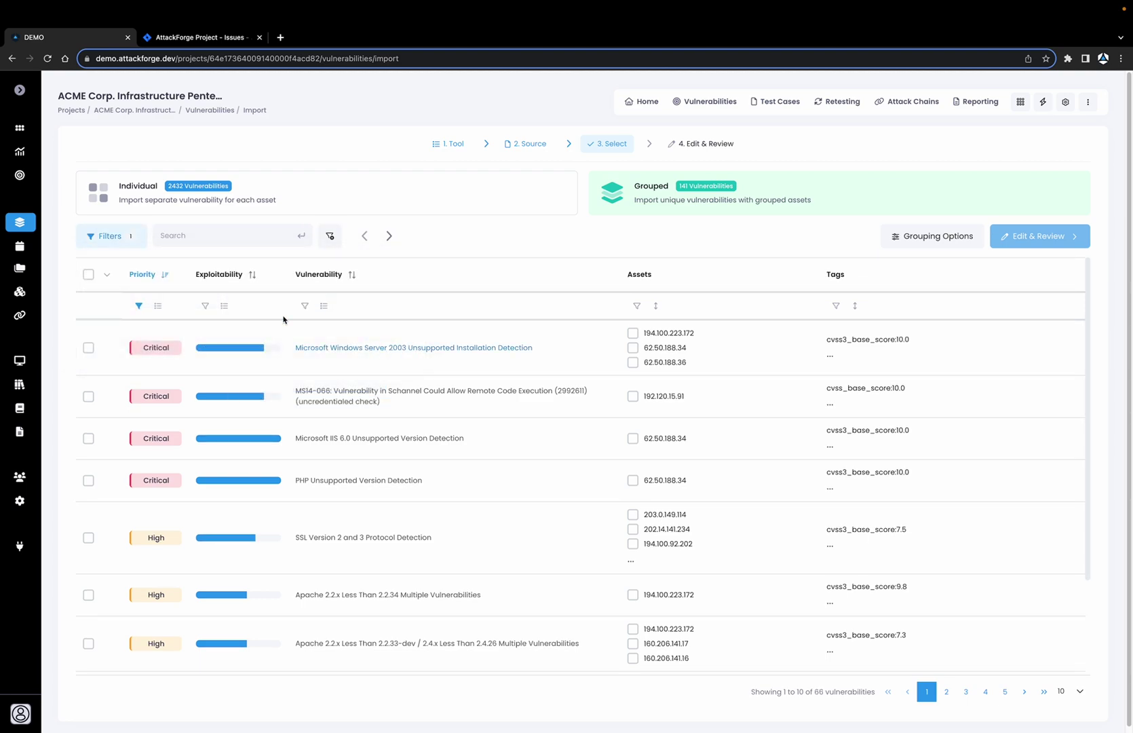
- Select all filtered vulnerabilities across every page and take them to the Edit & Review stage
{"action": "left_click", "coordinate": [106, 274]}
{"action": "left_click", "coordinate": [125, 297]}
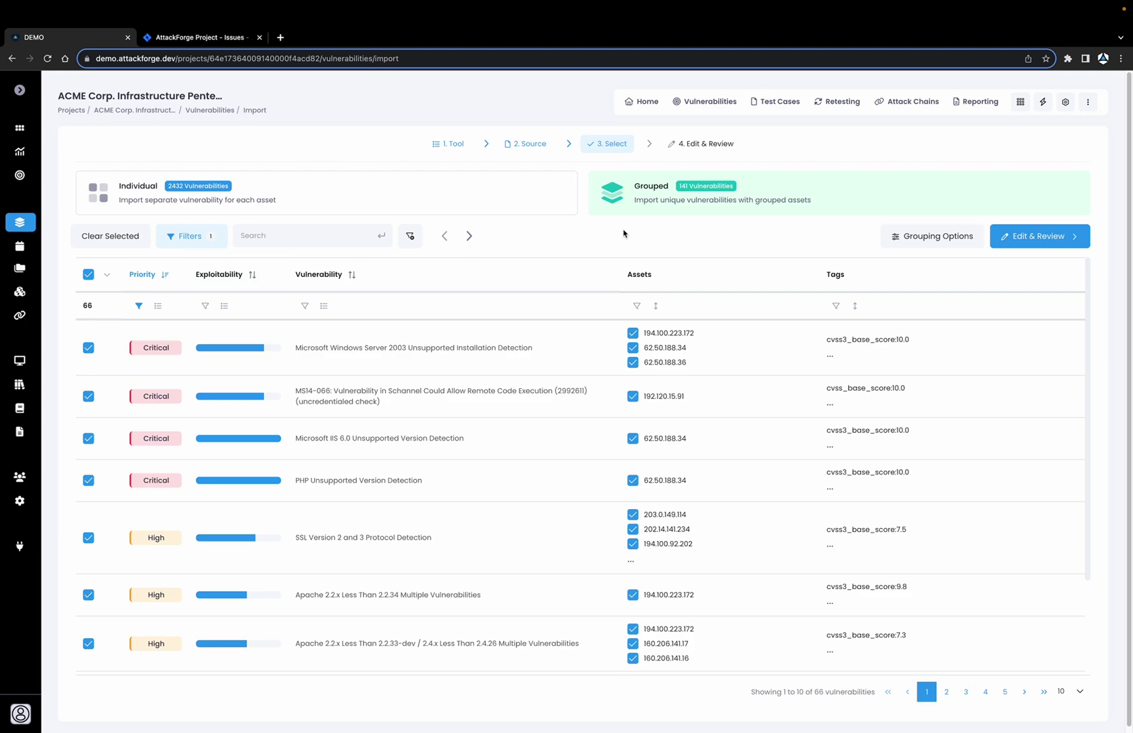
{"action": "left_click", "coordinate": [1043, 240]}
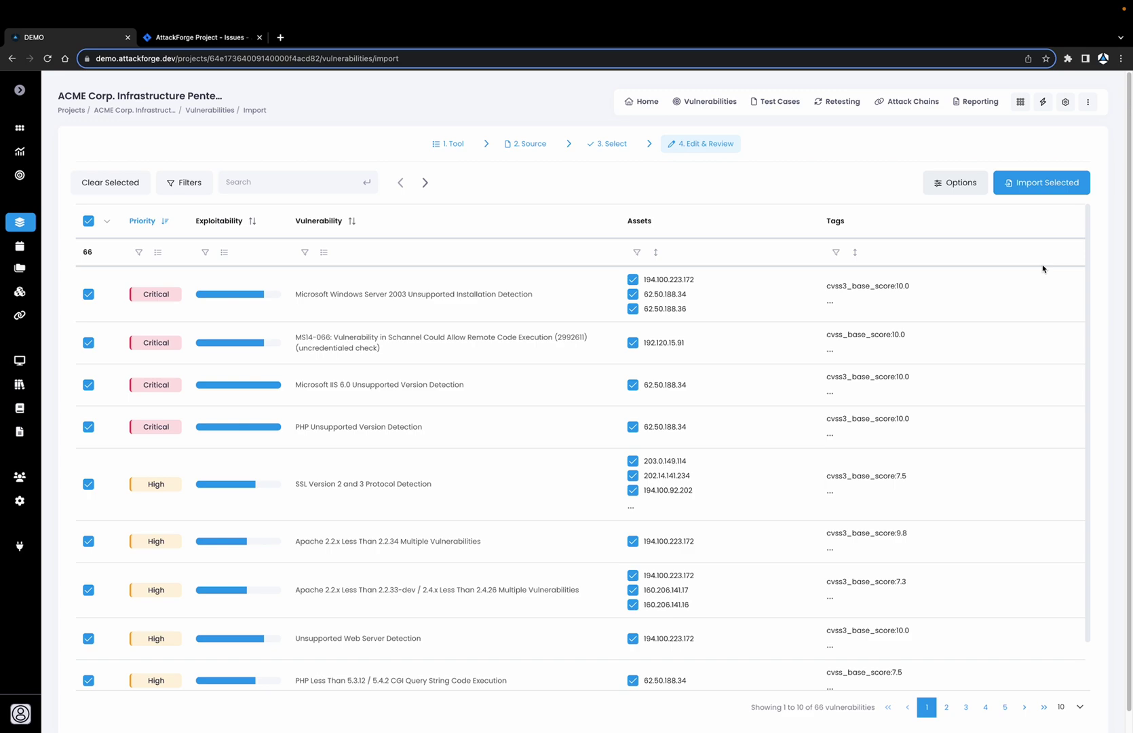
- Examine the editable fields of the Microsoft Windows Server 2003 Unsupported Installation Detection vulnerability and the component notes and tags of its asset 194.100.223.172
{"action": "left_click", "coordinate": [413, 296]}
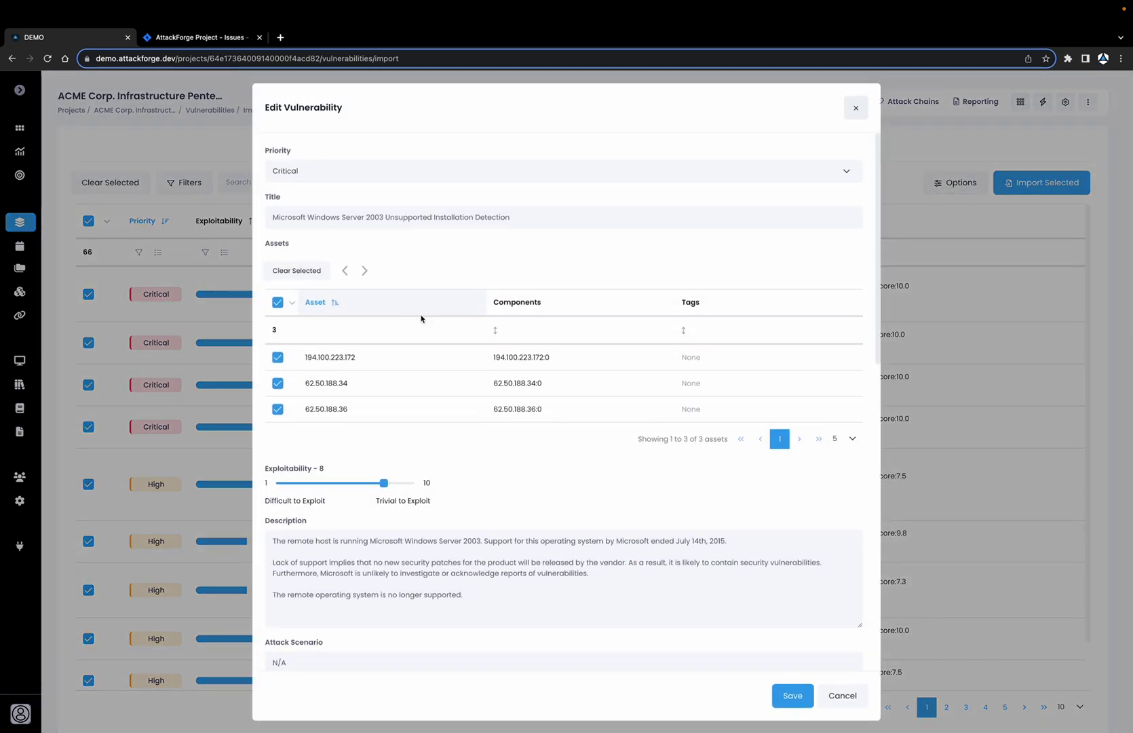
{"action": "left_click", "coordinate": [434, 170]}
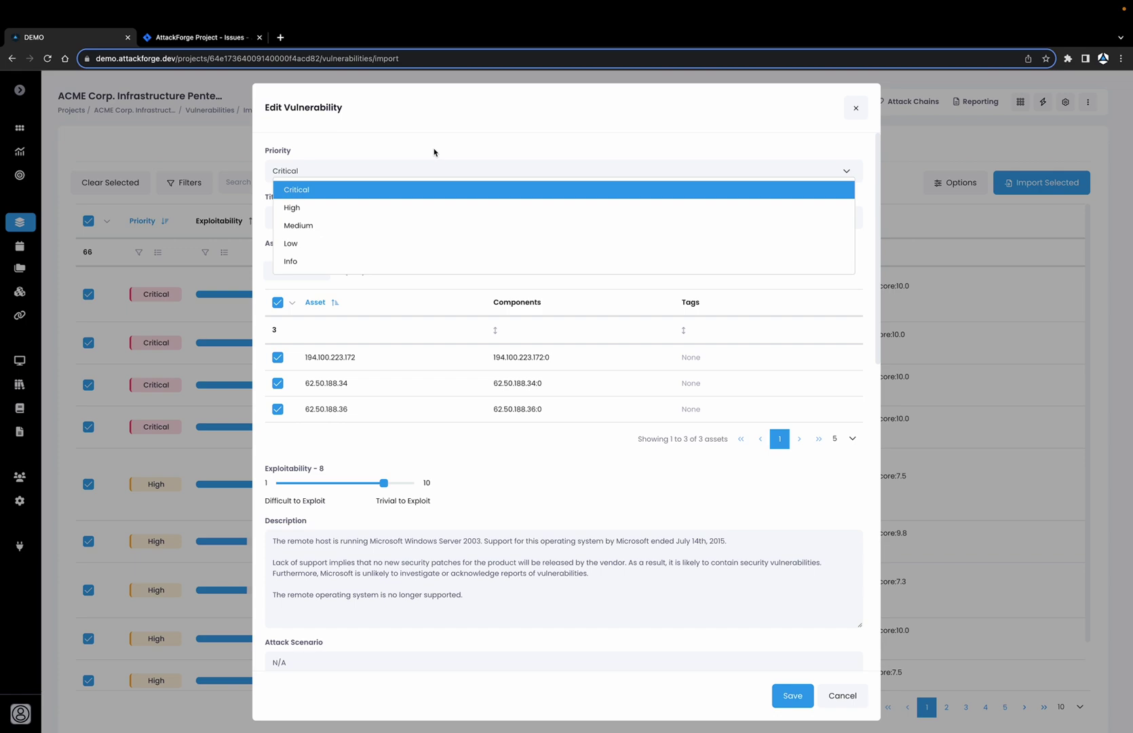
{"action": "left_click", "coordinate": [435, 151]}
{"action": "scroll", "coordinate": [572, 485], "scroll_direction": "down", "scroll_amount": 6}
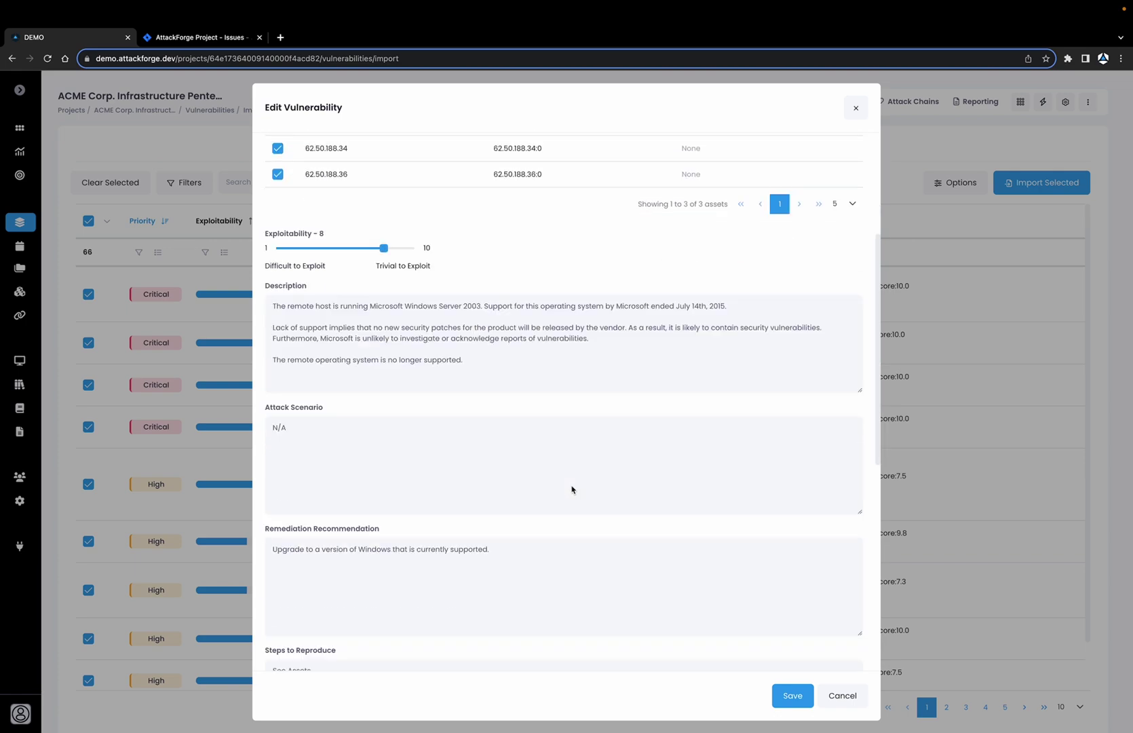
{"action": "scroll", "coordinate": [572, 488], "scroll_direction": "down", "scroll_amount": 4}
{"action": "scroll", "coordinate": [572, 489], "scroll_direction": "up", "scroll_amount": 10}
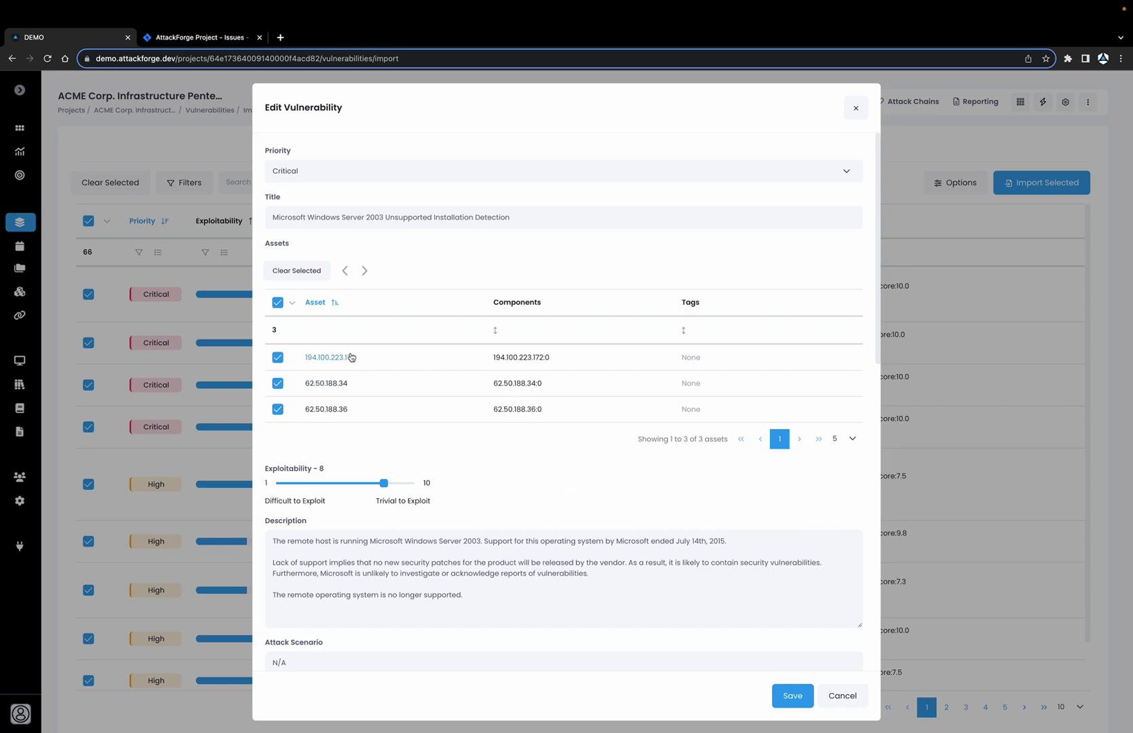
{"action": "left_click", "coordinate": [349, 357]}
{"action": "left_click", "coordinate": [676, 203]}
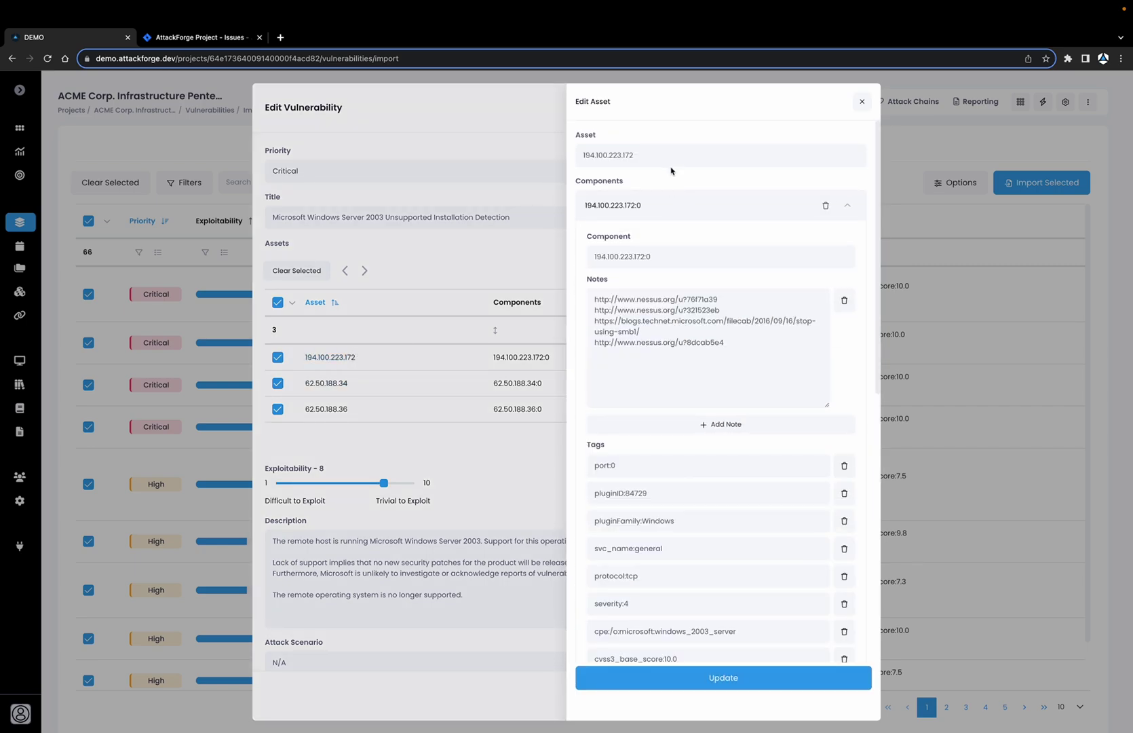
{"action": "scroll", "coordinate": [709, 397], "scroll_direction": "down", "scroll_amount": 8}
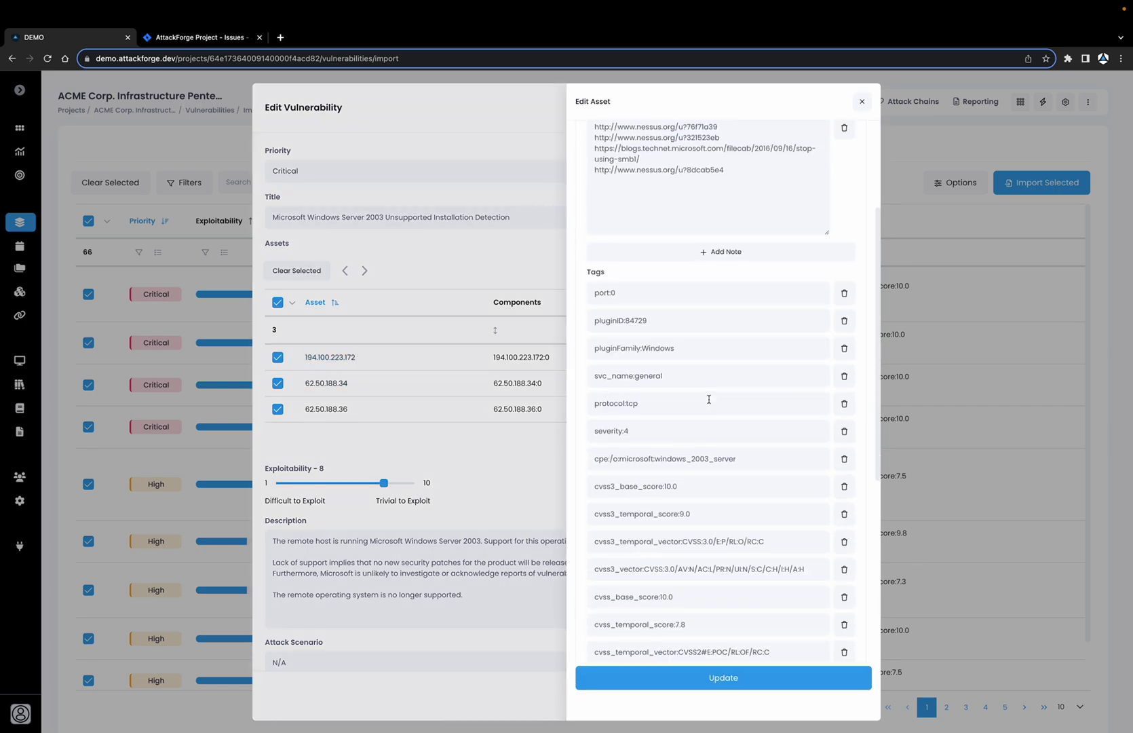
{"action": "scroll", "coordinate": [709, 397], "scroll_direction": "up", "scroll_amount": 8}
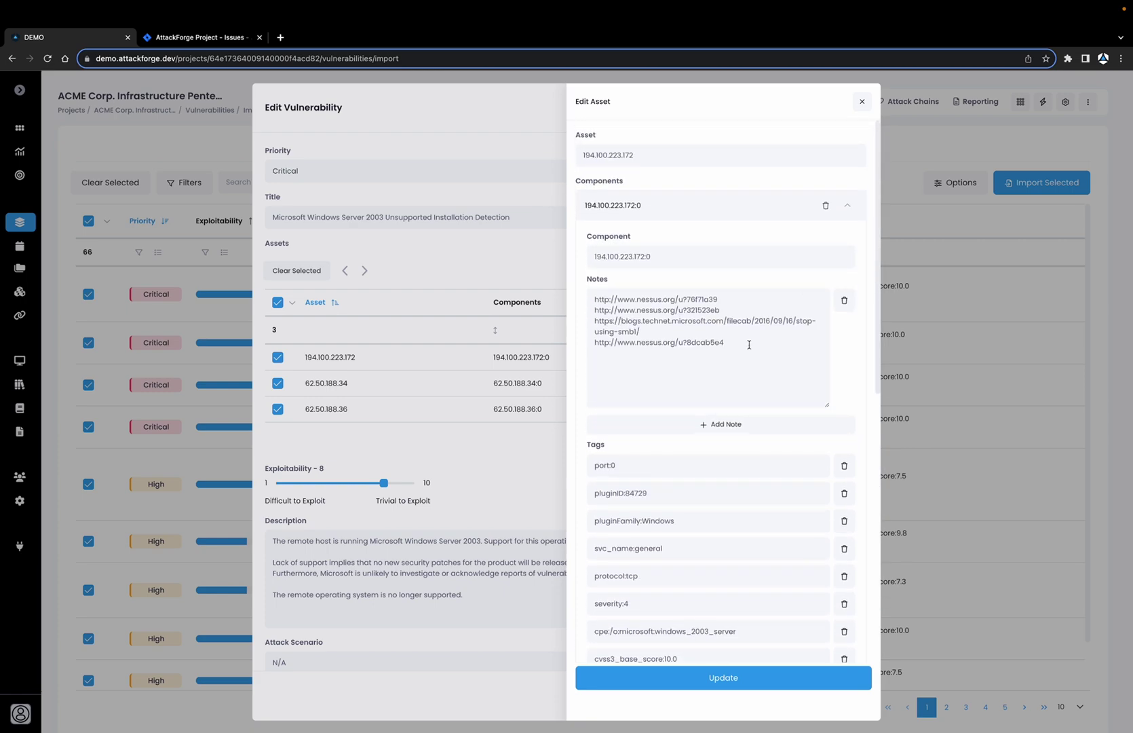
- Leave the asset and vulnerability editors without saving and review the import parameters, including the predefined mapping expressions
{"action": "left_click", "coordinate": [786, 212]}
{"action": "left_click", "coordinate": [862, 102]}
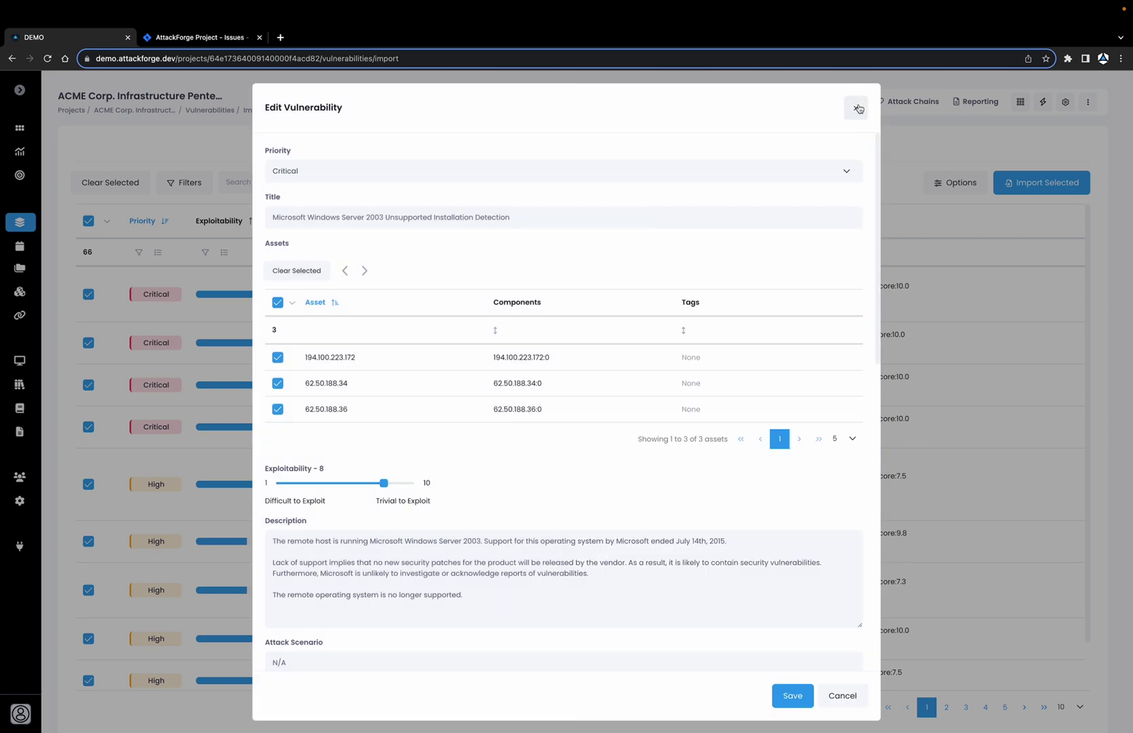
{"action": "left_click", "coordinate": [858, 106]}
{"action": "left_click", "coordinate": [955, 189]}
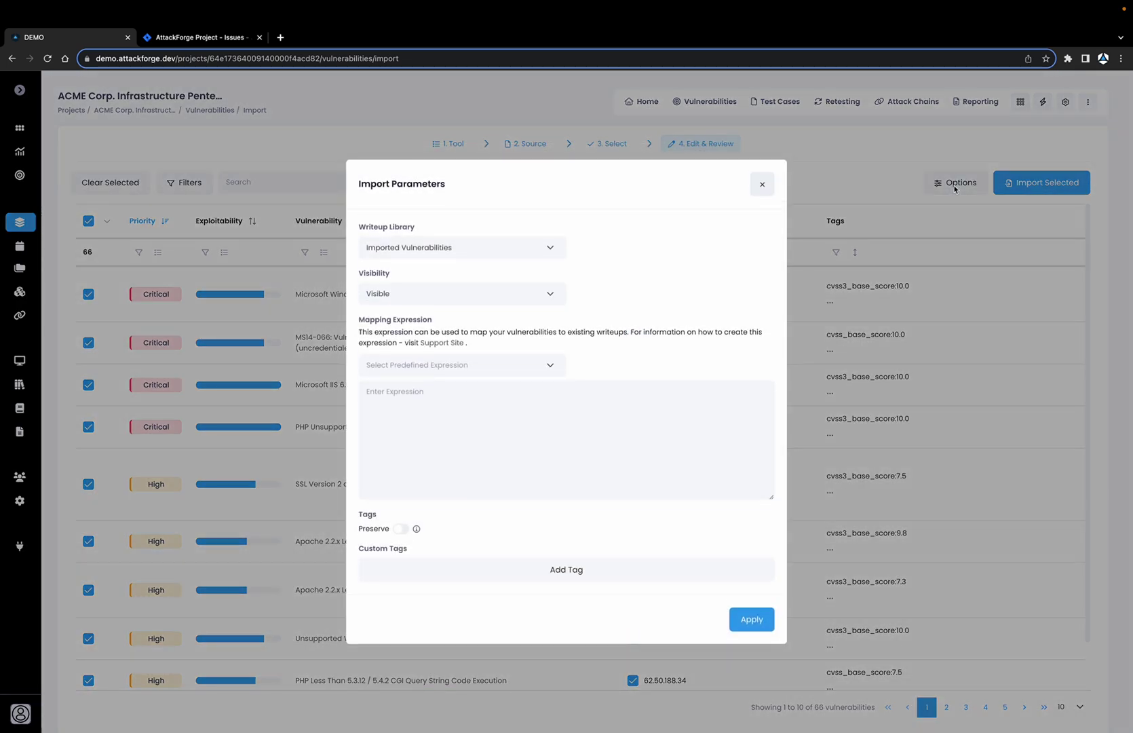
{"action": "left_click", "coordinate": [525, 371]}
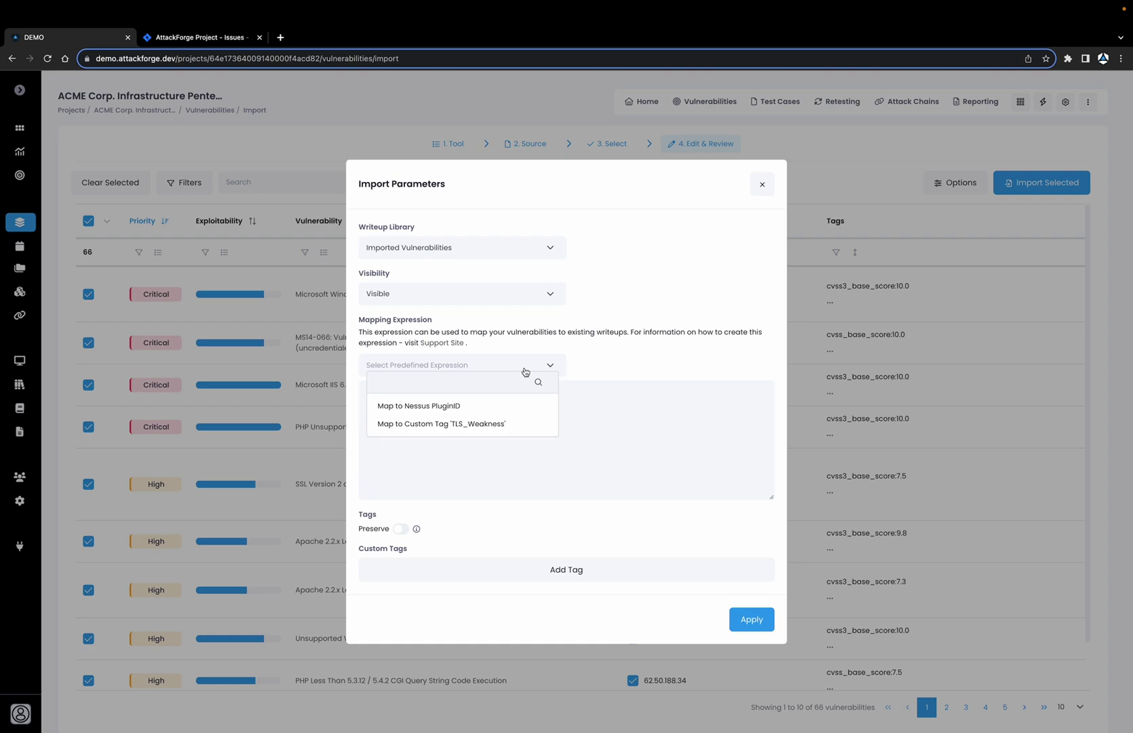
{"action": "left_click", "coordinate": [762, 184]}
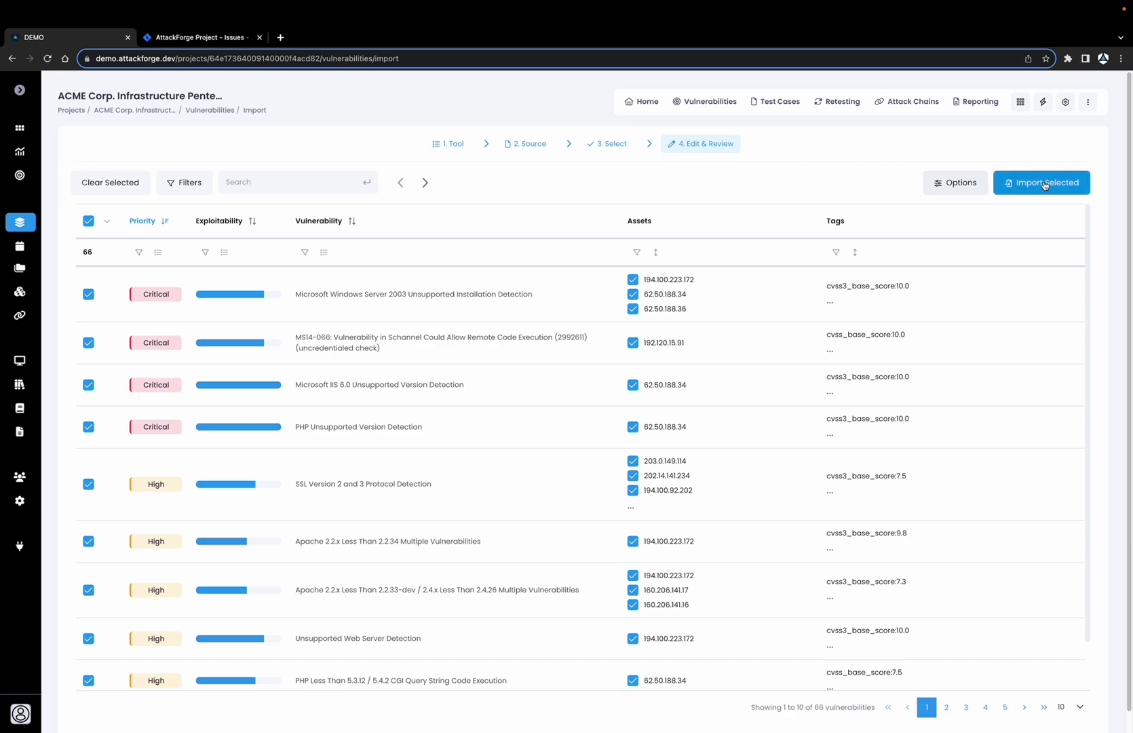
- Import the selected Nessus vulnerabilities into the project and view them in the vulnerabilities list
{"action": "left_click", "coordinate": [1048, 183]}
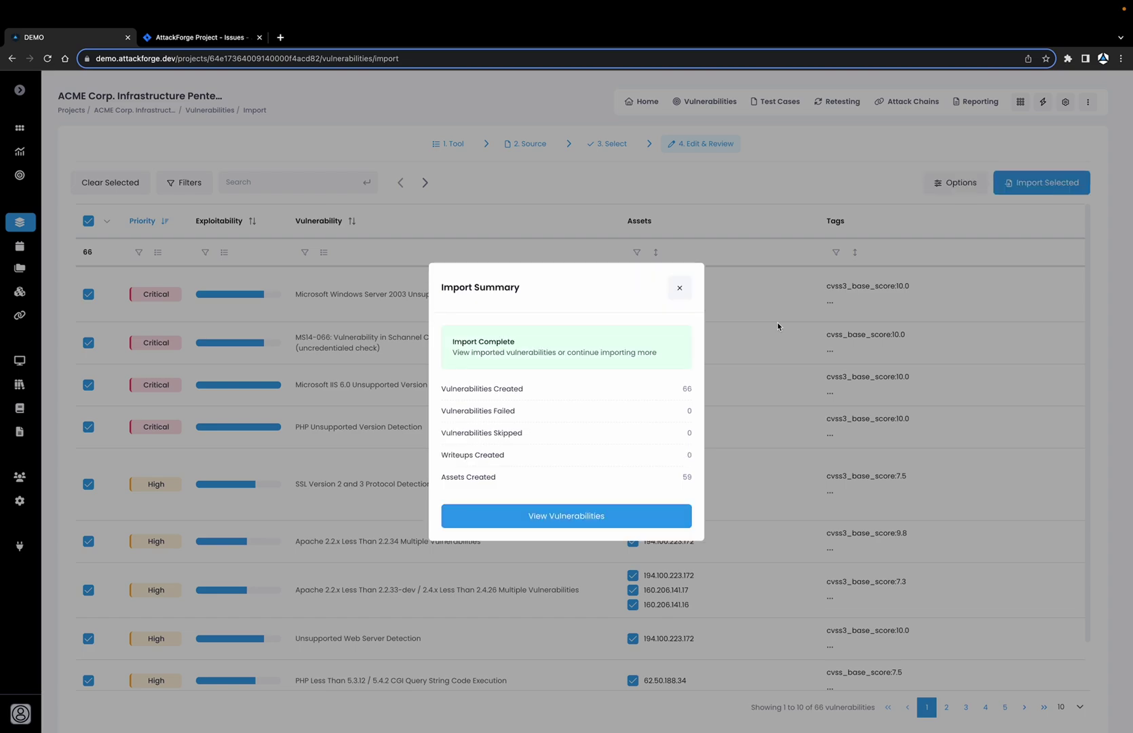
{"action": "left_click", "coordinate": [563, 517]}
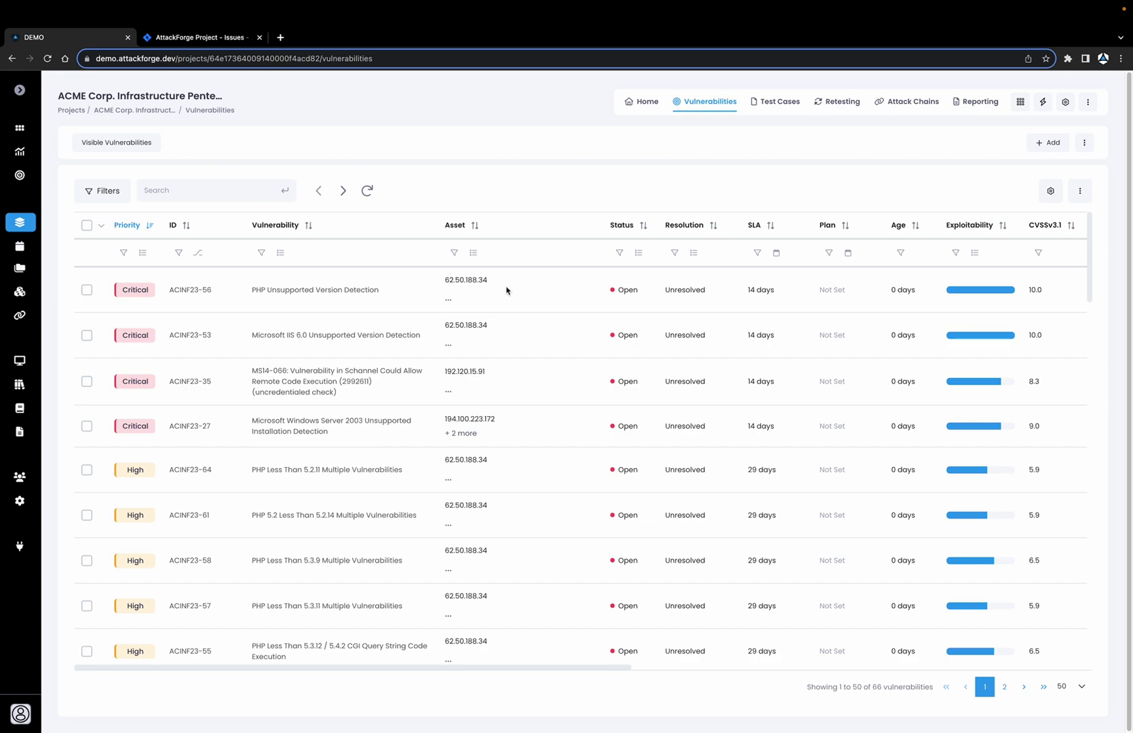
- Start a new vulnerability from the writeup "Hosts Respond with Hashes/Challenge-Responses to Spoofed Hostnames", found by searching for "hosts"
{"action": "left_click", "coordinate": [1043, 102]}
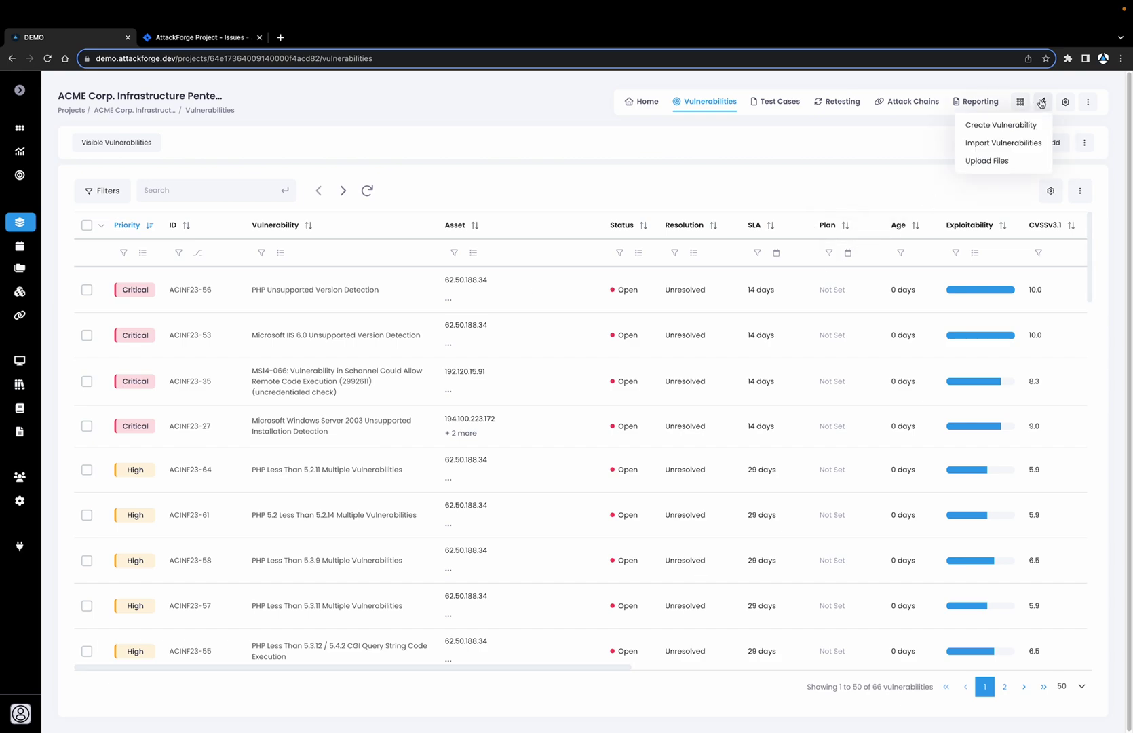
{"action": "left_click", "coordinate": [1010, 128]}
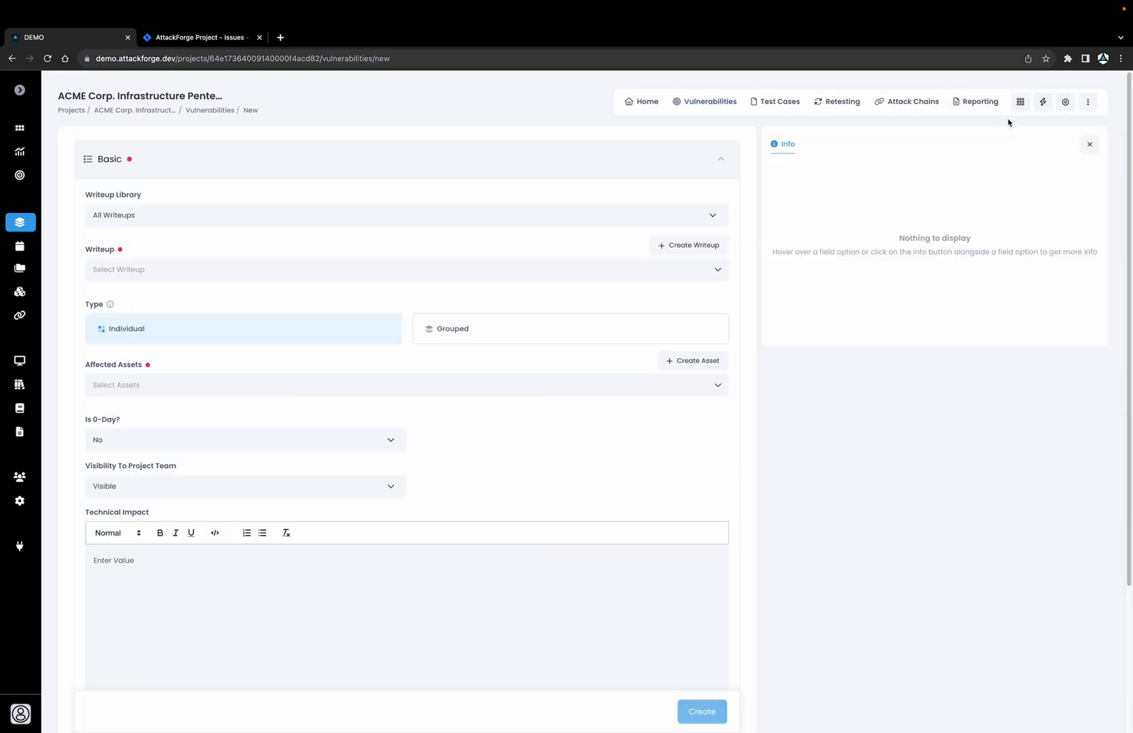
{"action": "left_click", "coordinate": [373, 278]}
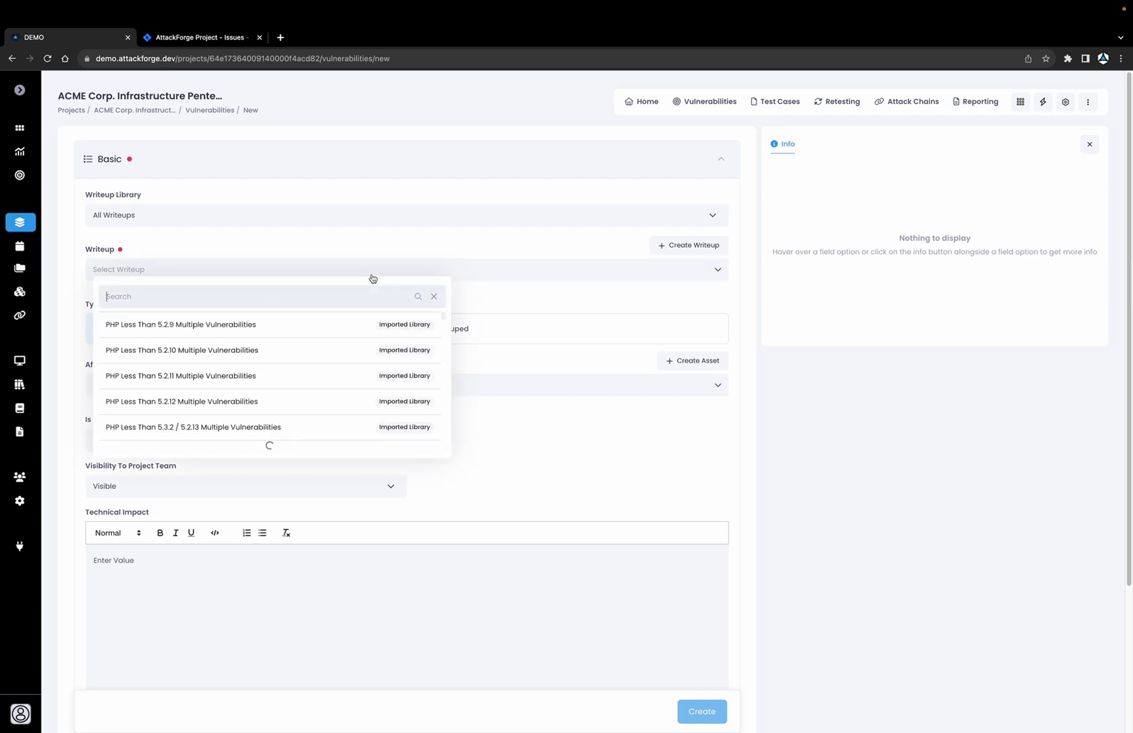
{"action": "type", "text": "hosts"}
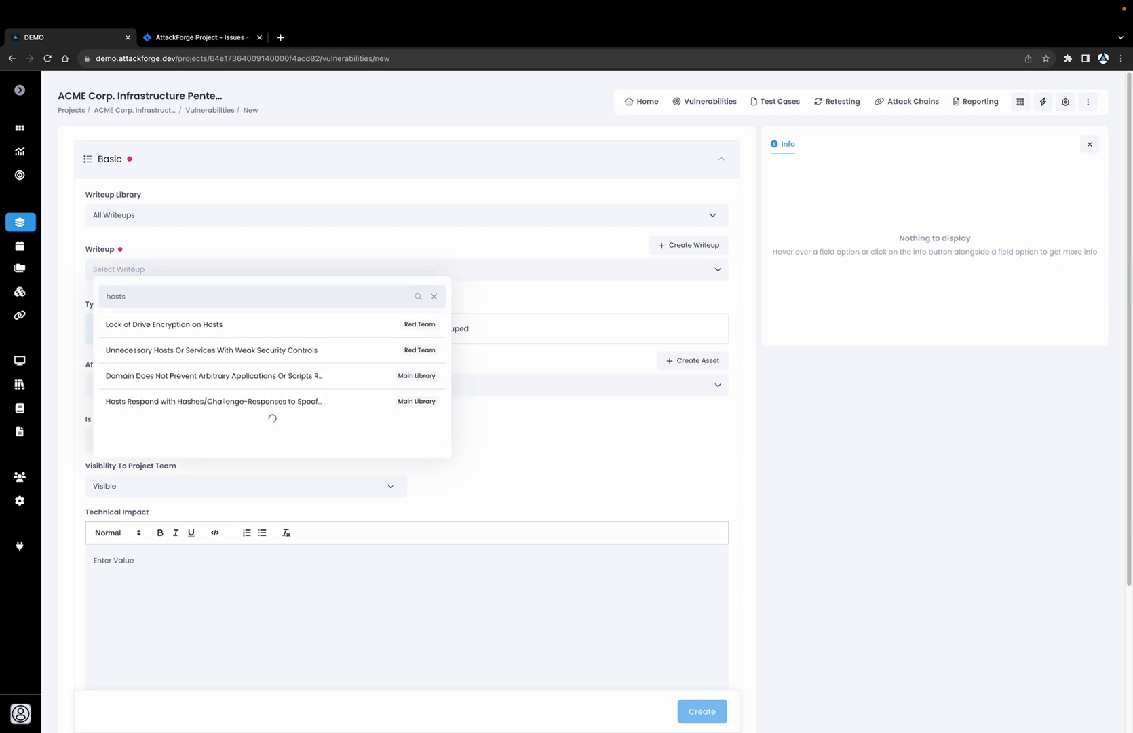
{"action": "mouse_move", "coordinate": [262, 402]}
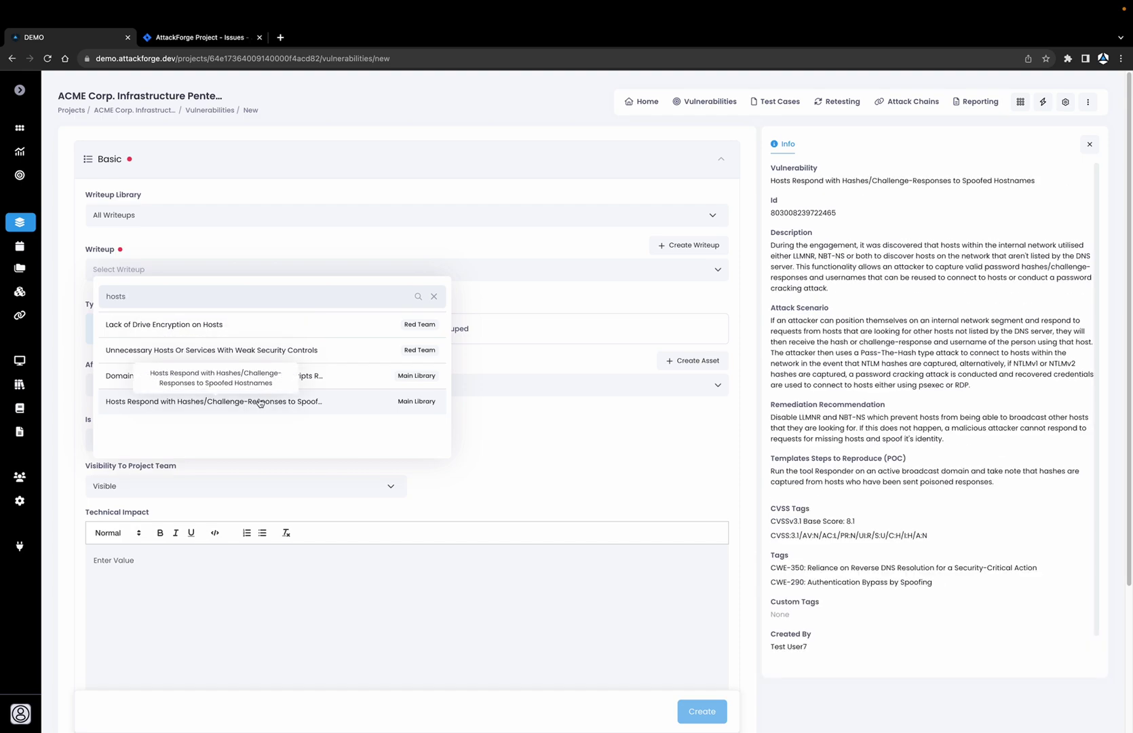
{"action": "left_click", "coordinate": [260, 401]}
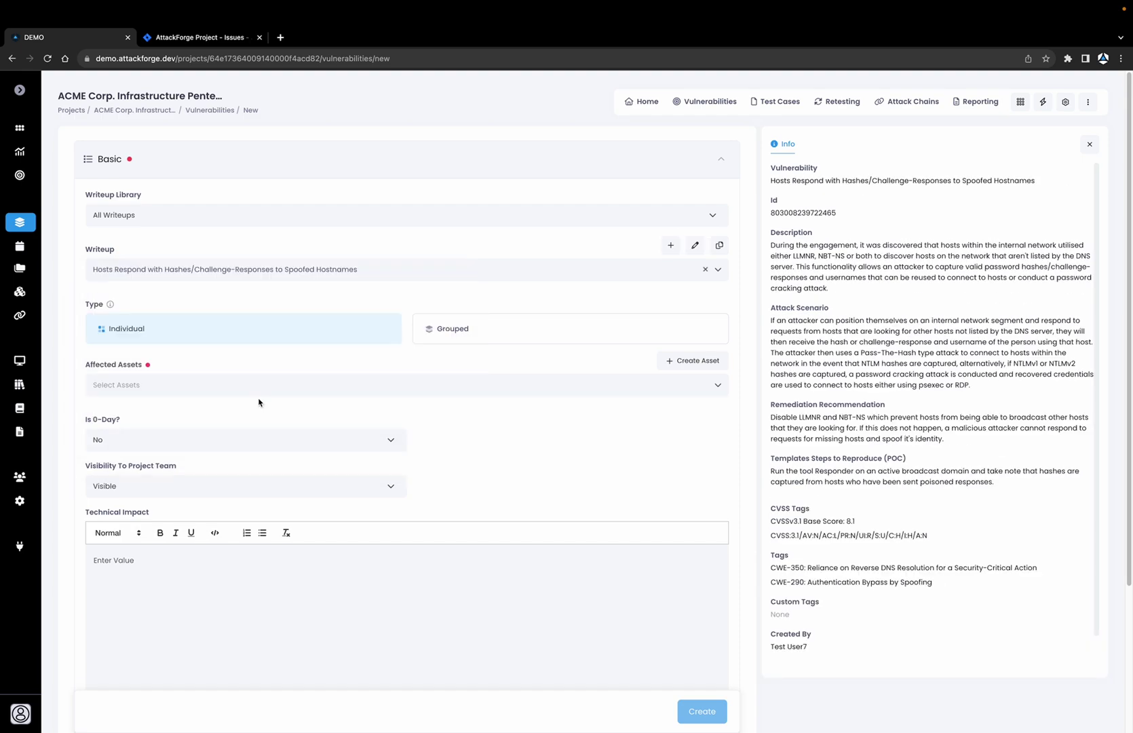
- Set the vulnerability type to Grouped and add the network assets 10.0.10.1/24 and 10.0.0.1/24, found by searching for "/24", as affected assets
{"action": "left_click", "coordinate": [499, 336]}
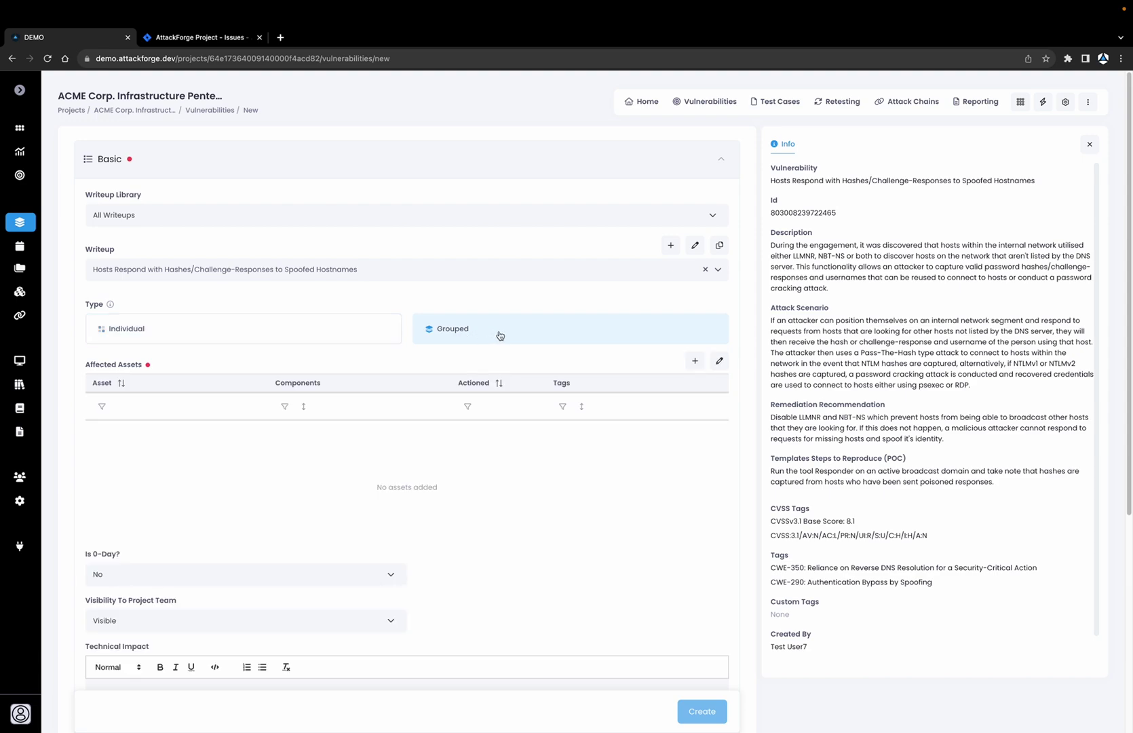
{"action": "left_click", "coordinate": [695, 361]}
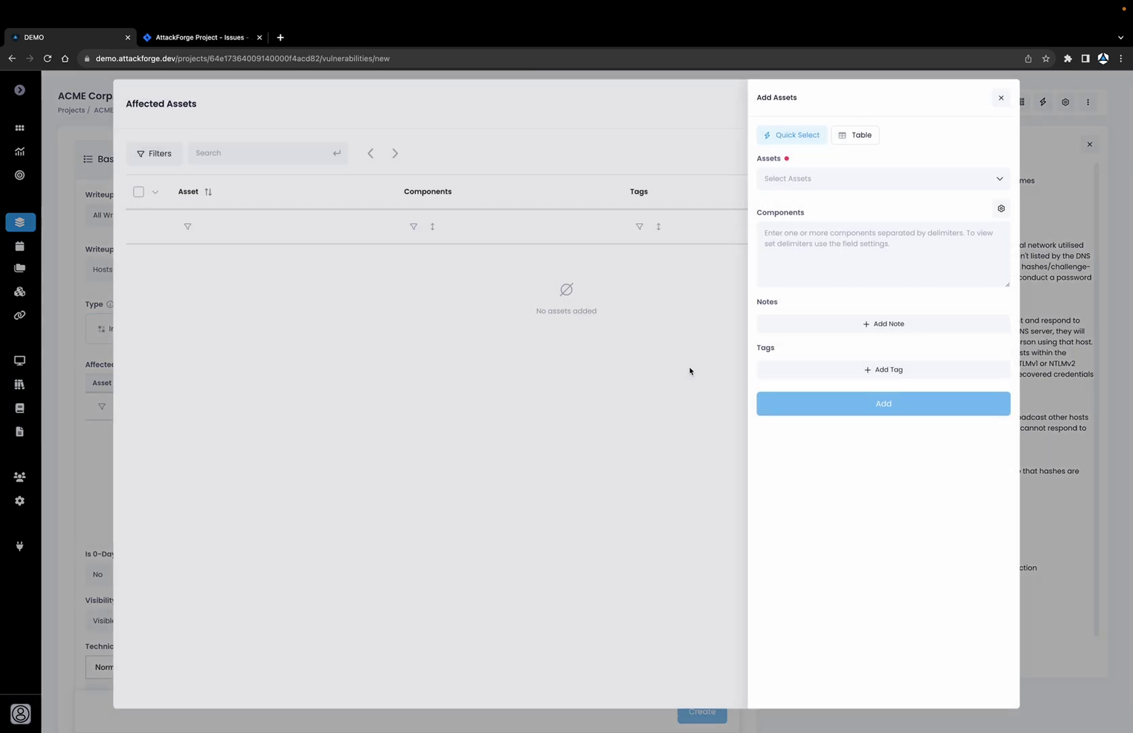
{"action": "left_click", "coordinate": [848, 145]}
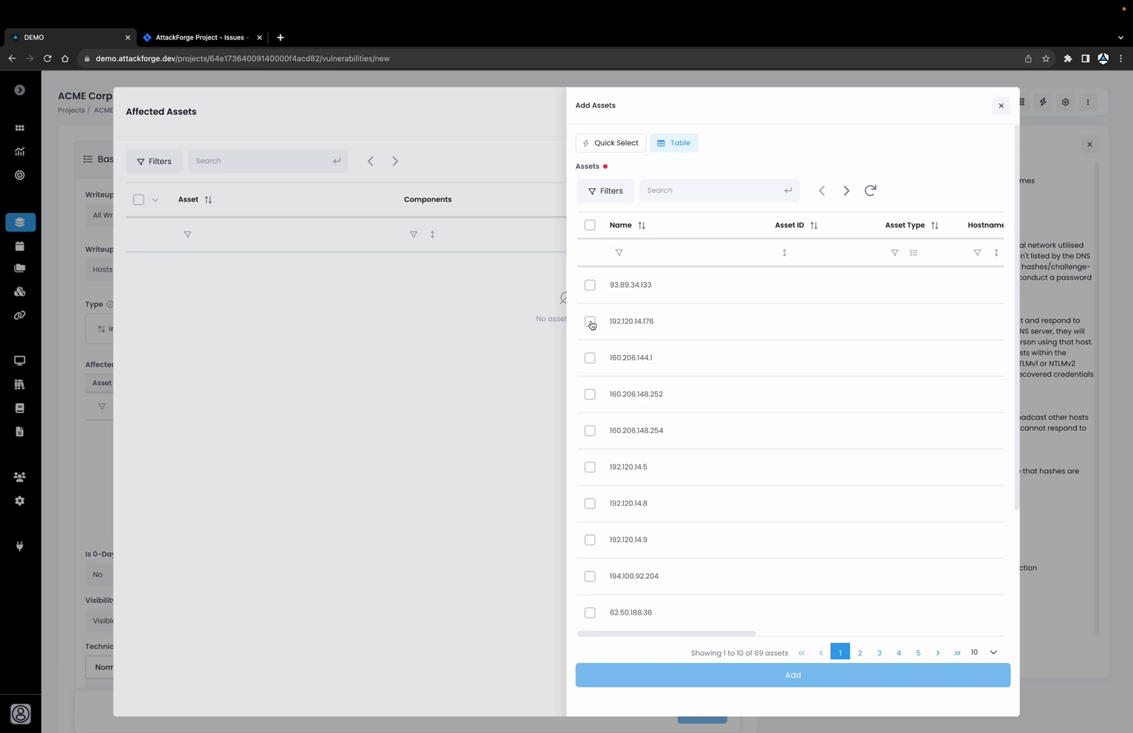
{"action": "left_click", "coordinate": [649, 191]}
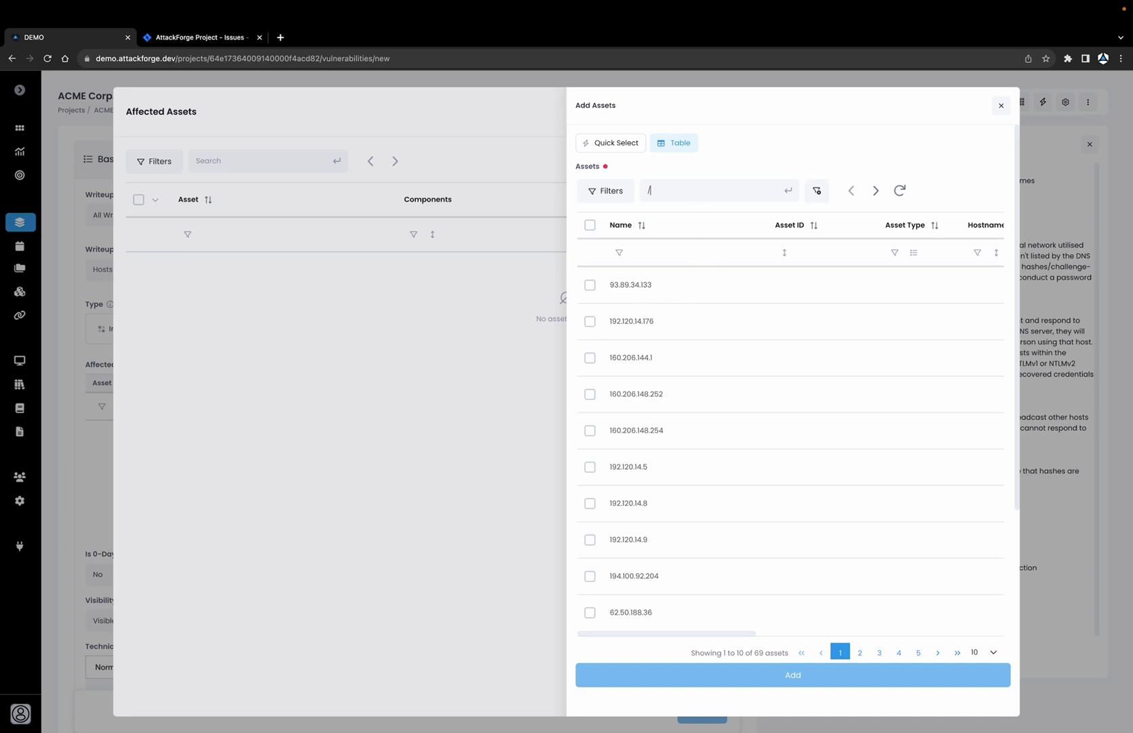
{"action": "key", "text": "Return"}
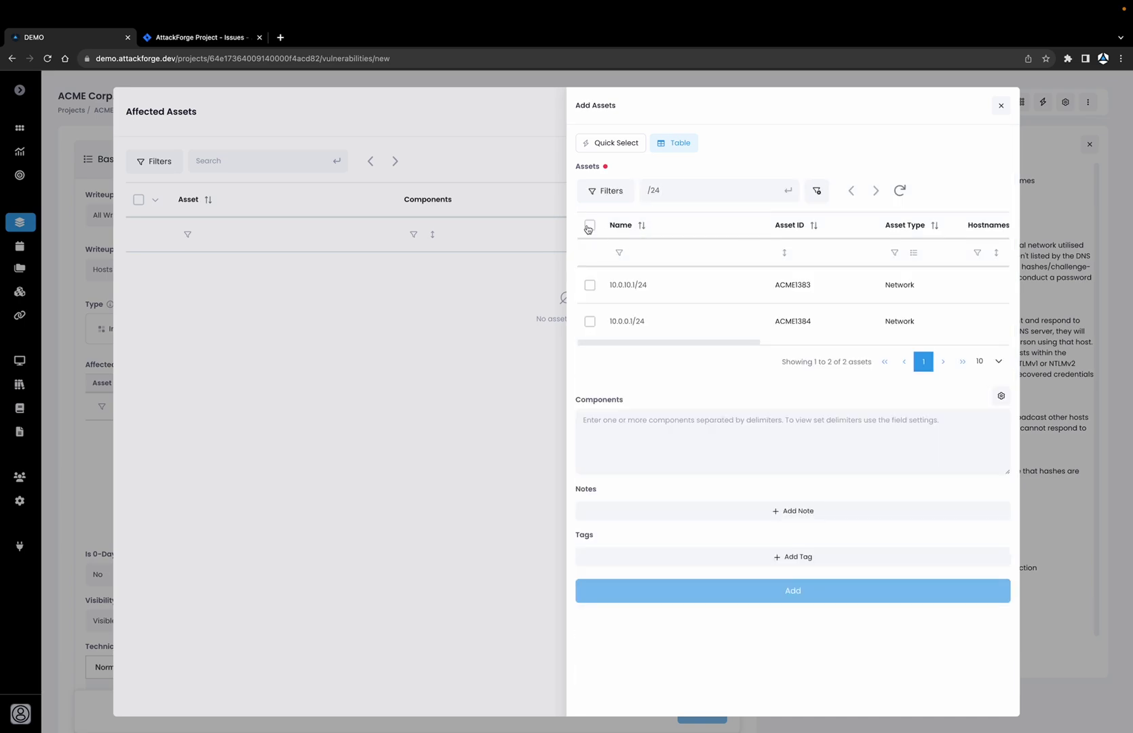
{"action": "left_click", "coordinate": [589, 224]}
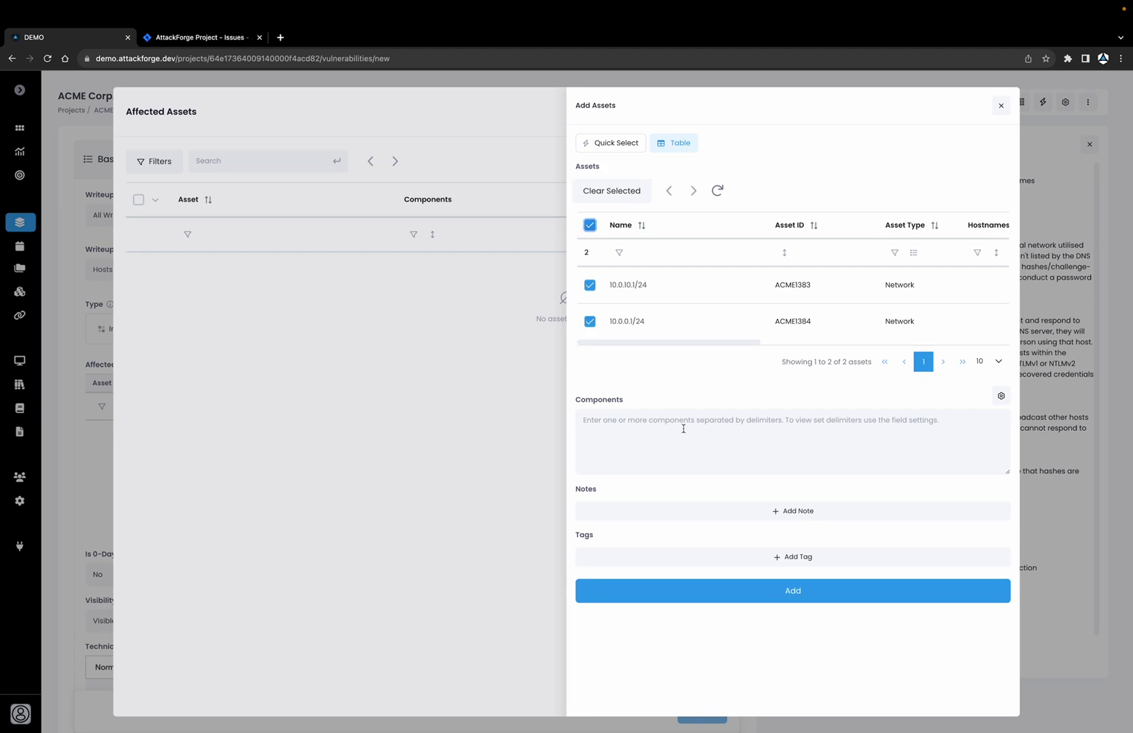
{"action": "left_click", "coordinate": [780, 591]}
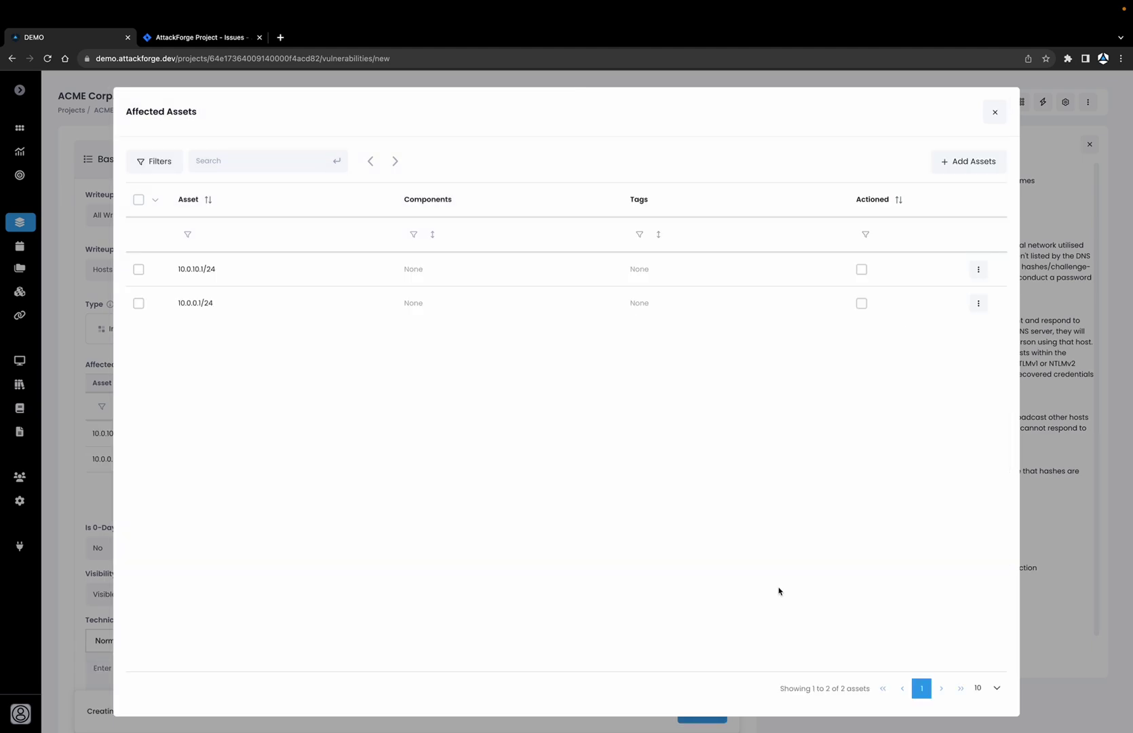
{"action": "left_click", "coordinate": [994, 113]}
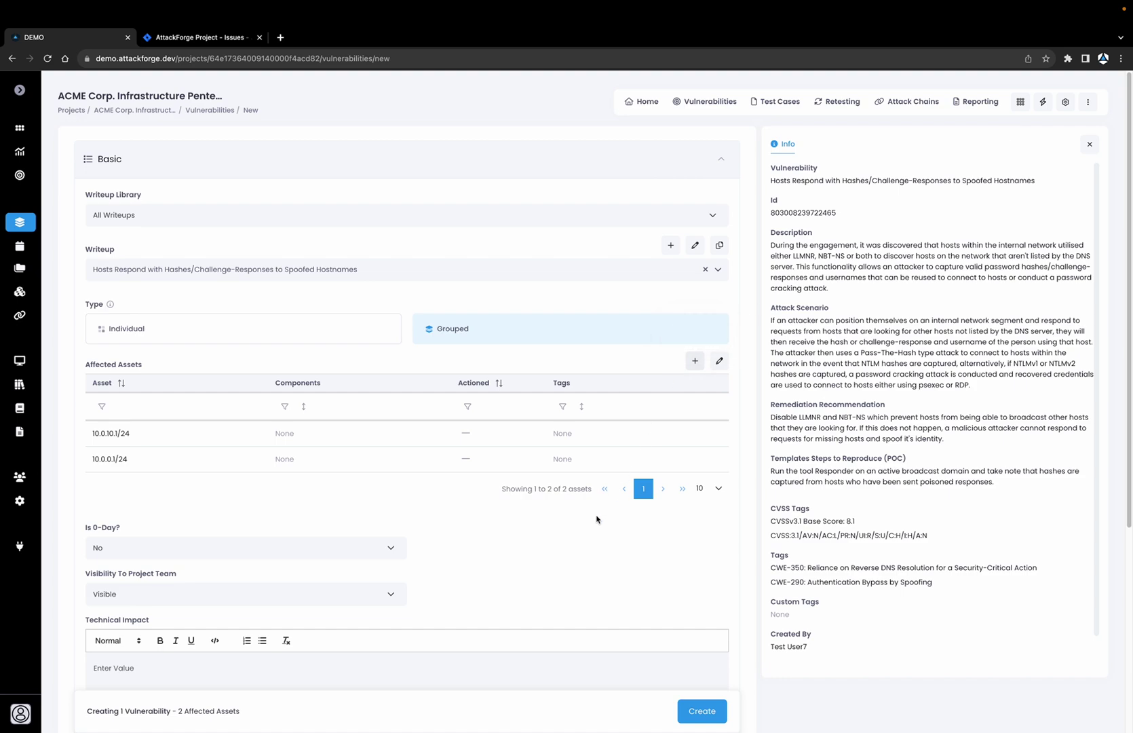
- Examine the new vulnerability's CVSS scoring, steps to reproduce, notes and tags prefilled from the writeup
{"action": "scroll", "coordinate": [244, 578], "scroll_direction": "down", "scroll_amount": 3}
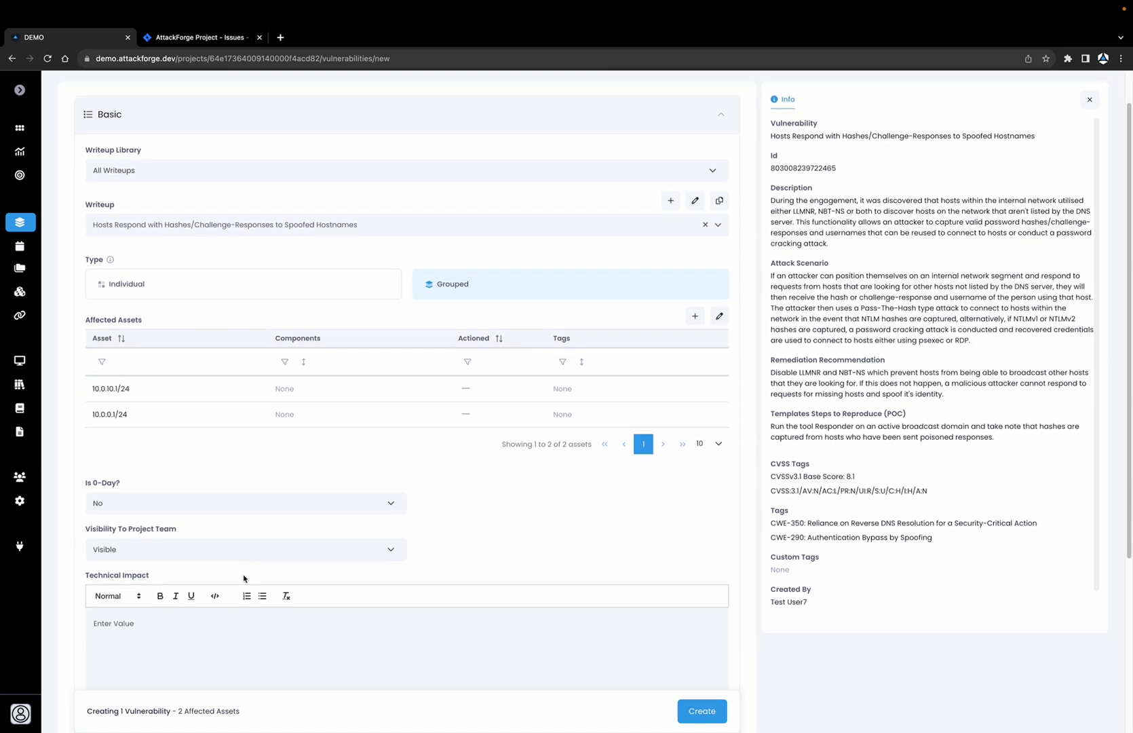
{"action": "scroll", "coordinate": [241, 576], "scroll_direction": "down", "scroll_amount": 1}
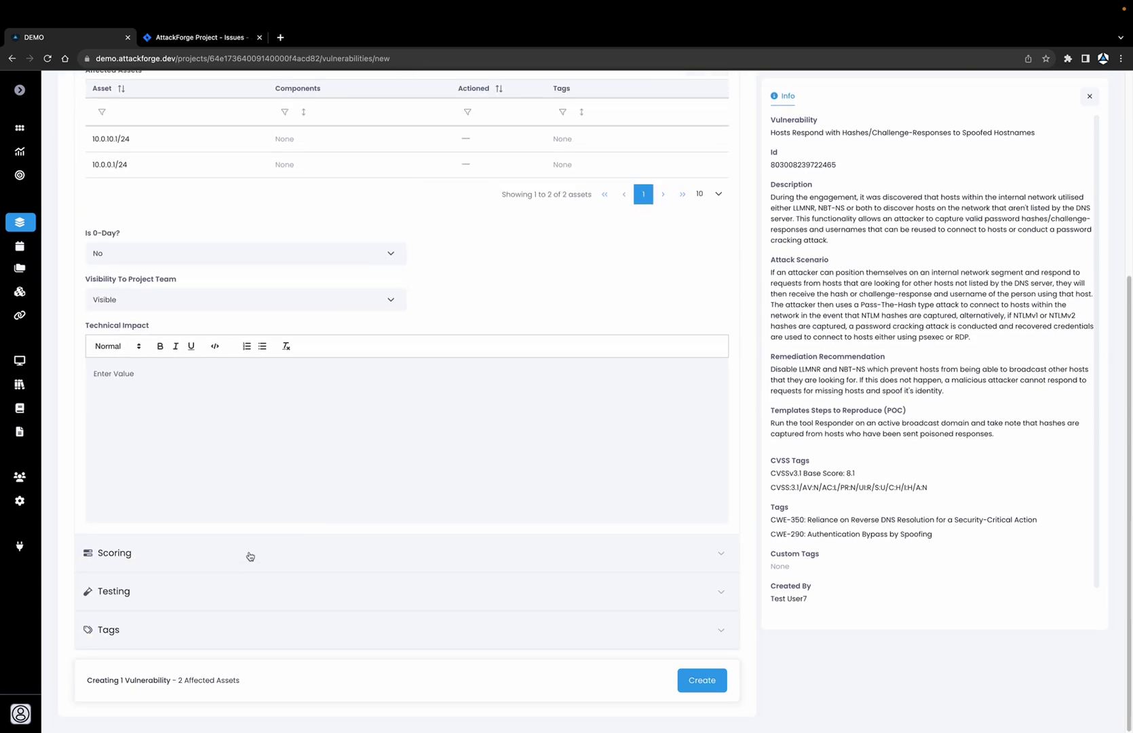
{"action": "left_click", "coordinate": [250, 553]}
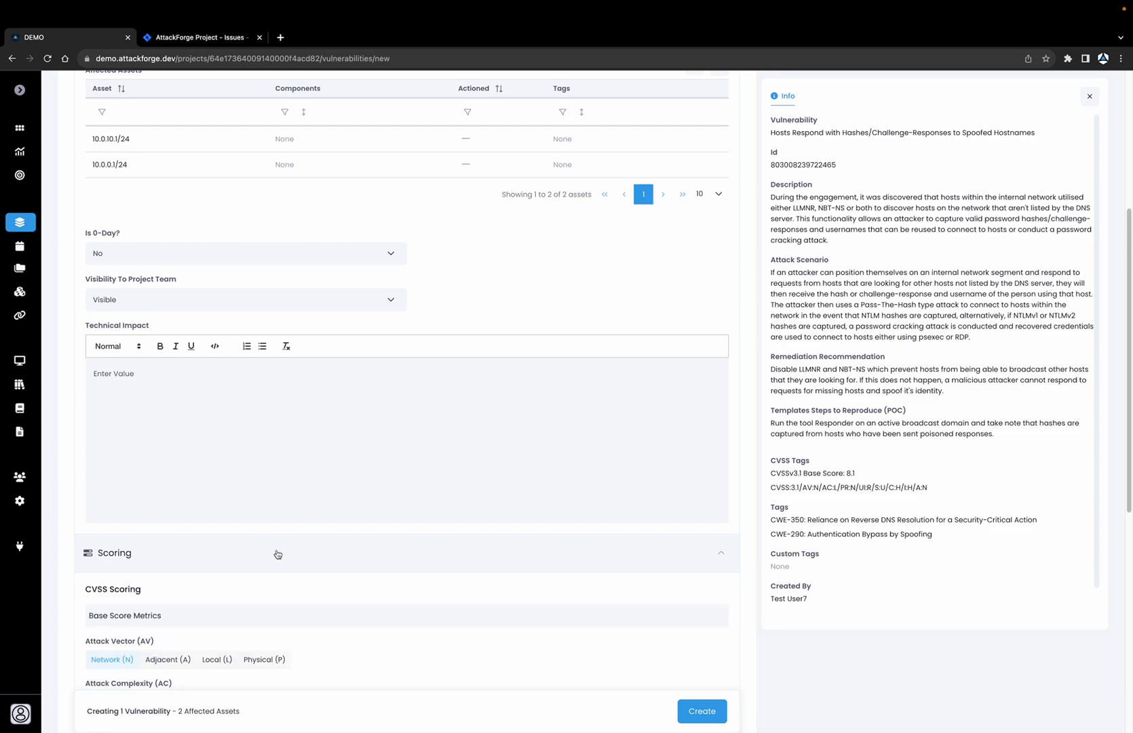
{"action": "scroll", "coordinate": [277, 555], "scroll_direction": "down", "scroll_amount": 4}
{"action": "scroll", "coordinate": [278, 554], "scroll_direction": "down", "scroll_amount": 2}
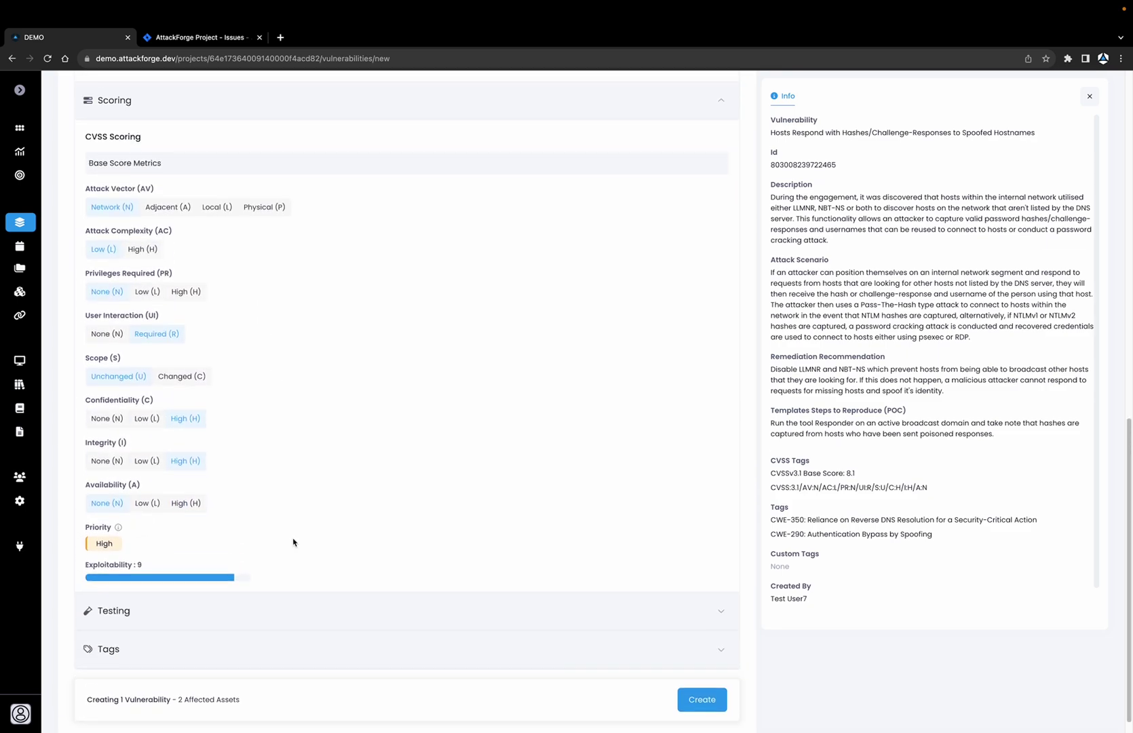
{"action": "left_click", "coordinate": [252, 589]}
{"action": "scroll", "coordinate": [250, 585], "scroll_direction": "down", "scroll_amount": 2}
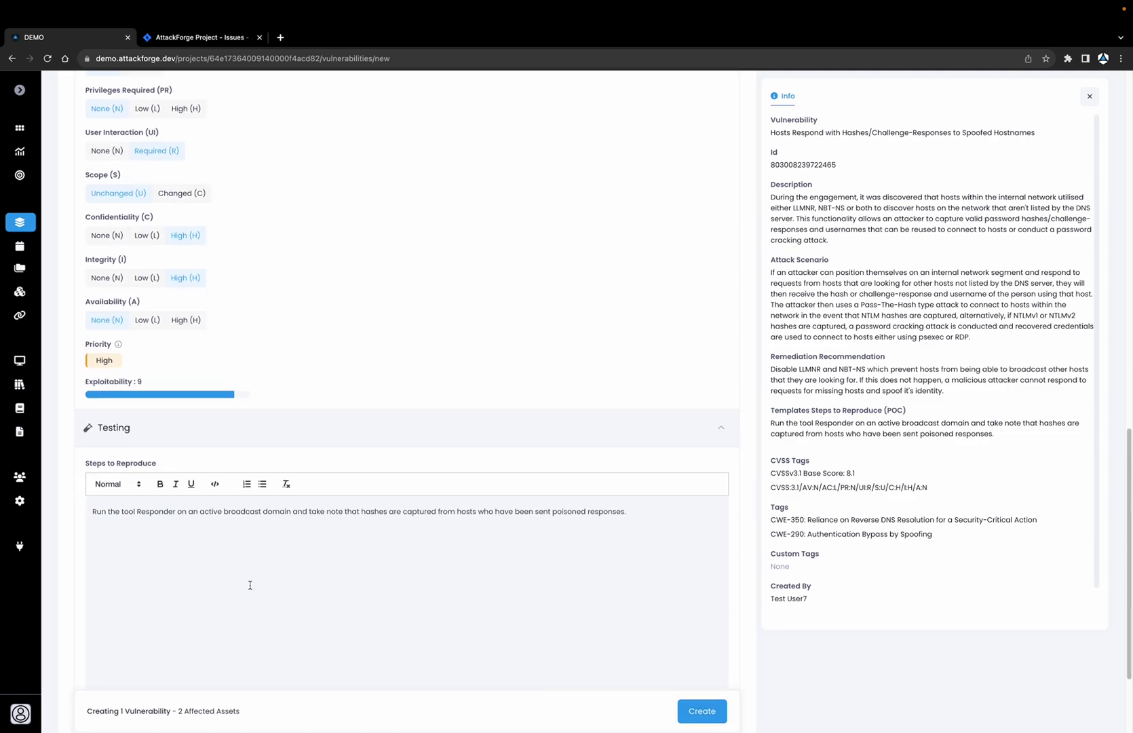
{"action": "scroll", "coordinate": [234, 496], "scroll_direction": "down", "scroll_amount": 1}
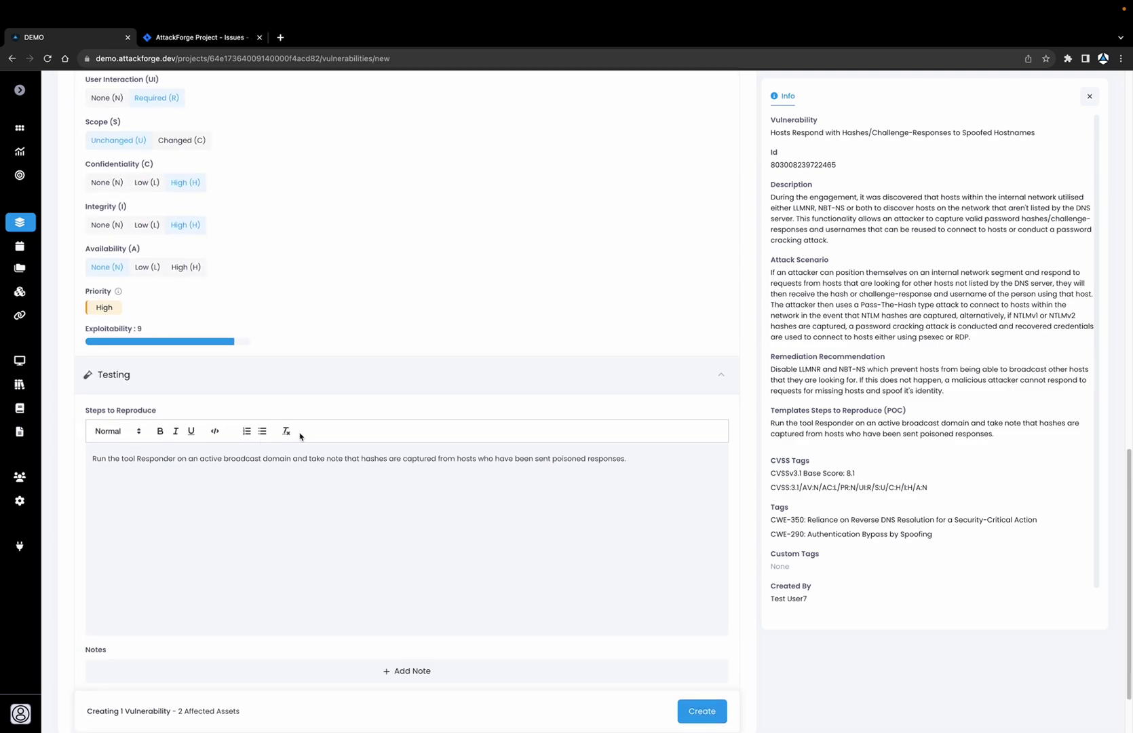
{"action": "scroll", "coordinate": [288, 432], "scroll_direction": "down", "scroll_amount": 1}
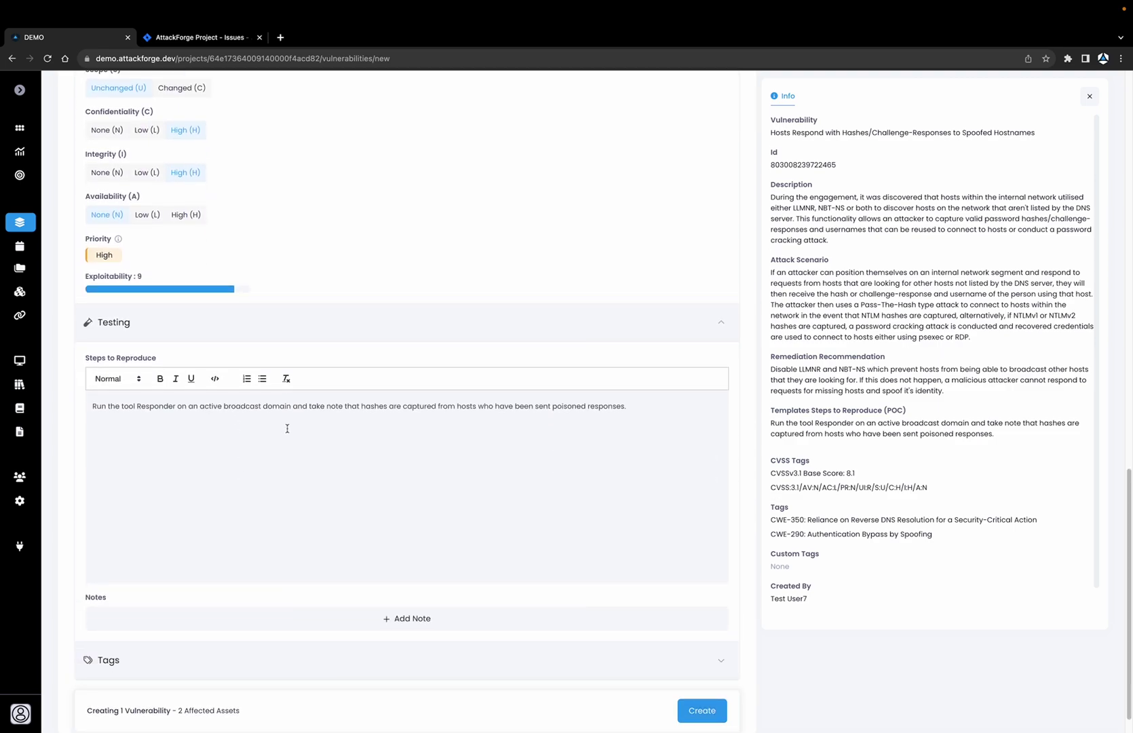
{"action": "scroll", "coordinate": [287, 429], "scroll_direction": "down", "scroll_amount": 1}
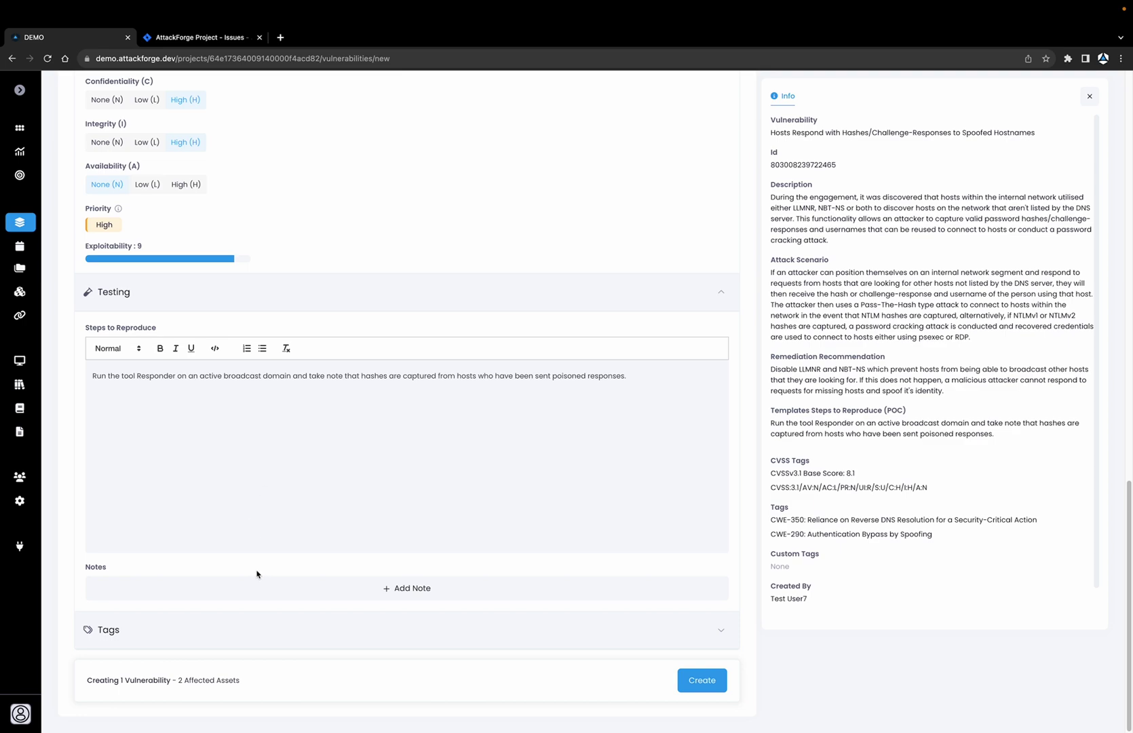
{"action": "left_click", "coordinate": [246, 629]}
{"action": "scroll", "coordinate": [246, 630], "scroll_direction": "down", "scroll_amount": 5}
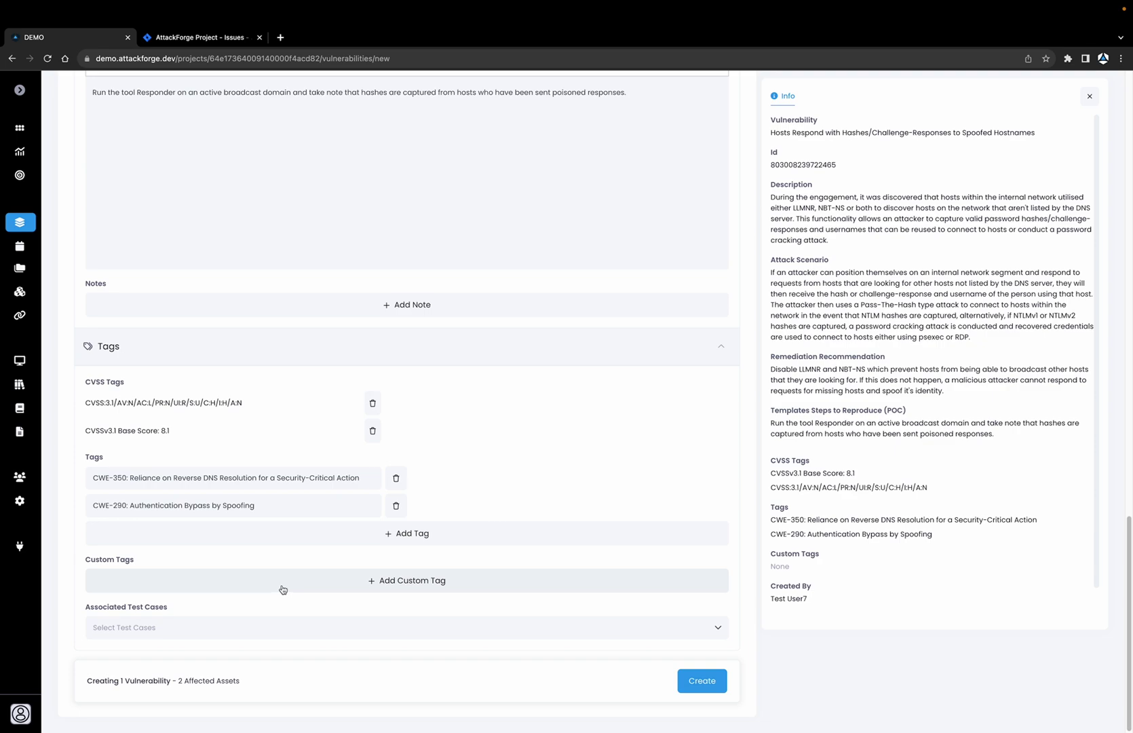
- Create the vulnerability with the Create and Upload Evidence option and upload responder.png from the Desktop as evidence
{"action": "mouse_move", "coordinate": [715, 685]}
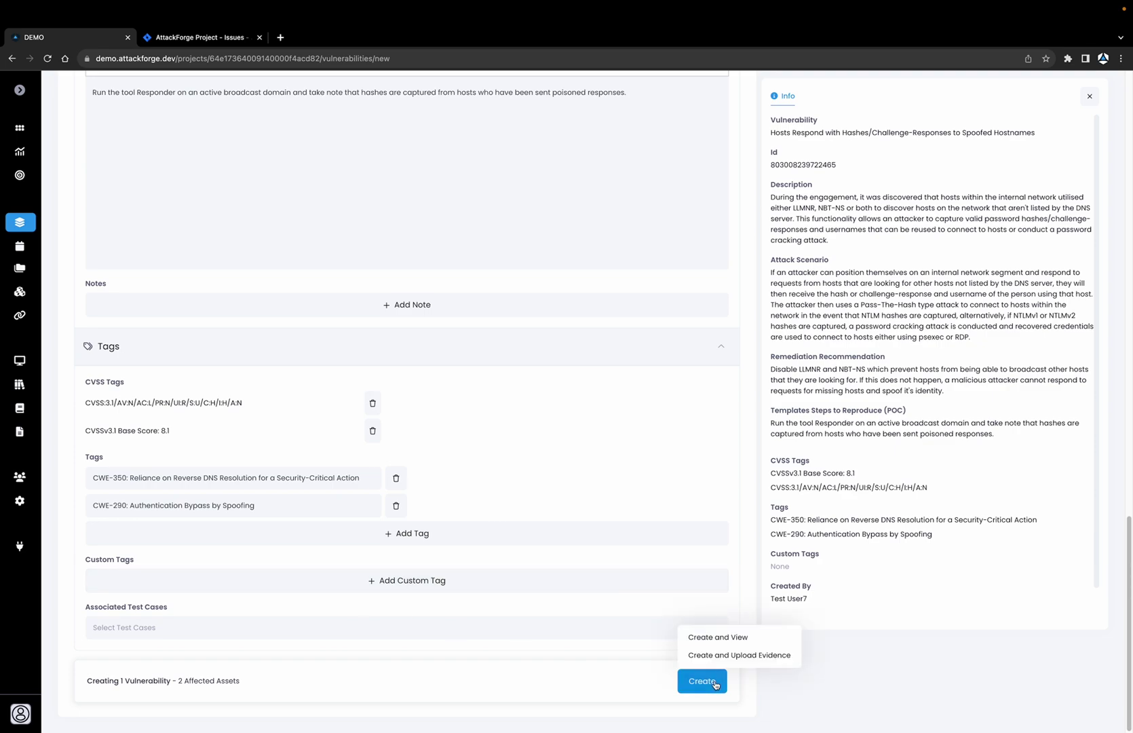
{"action": "left_click", "coordinate": [724, 662]}
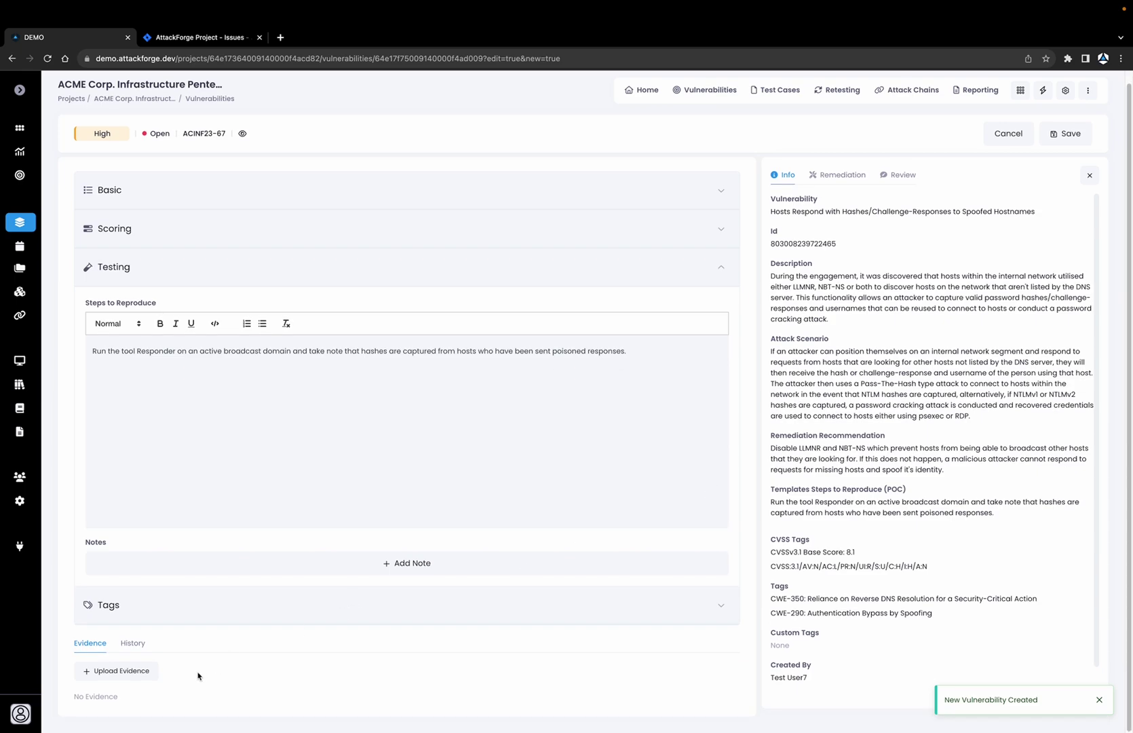
{"action": "left_click", "coordinate": [146, 671]}
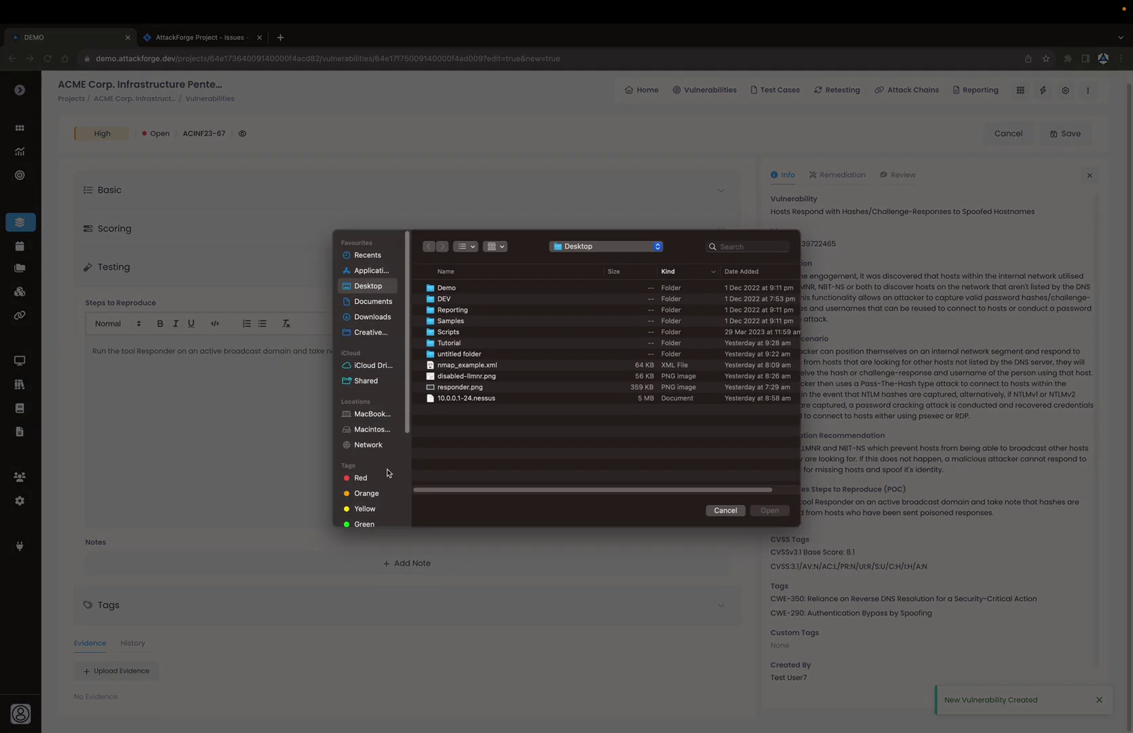
{"action": "left_click", "coordinate": [468, 387]}
{"action": "left_click", "coordinate": [770, 510]}
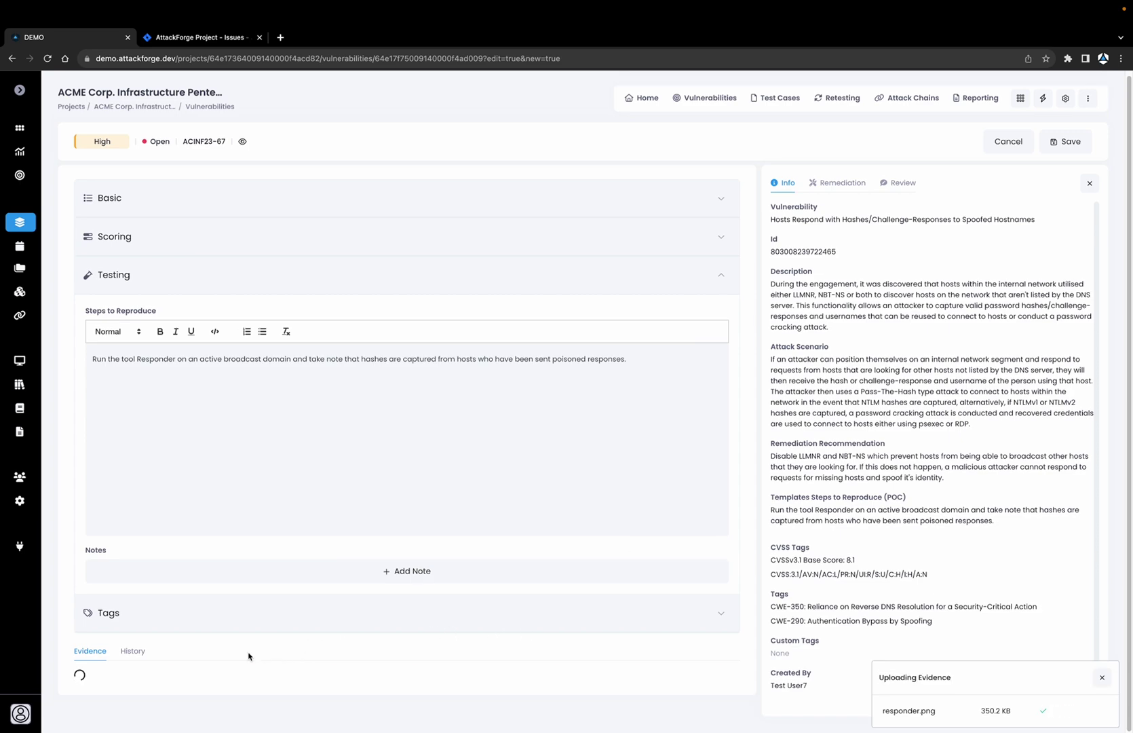
- Add the responder.png evidence to the vulnerability's Steps to Reproduce
{"action": "scroll", "coordinate": [248, 656], "scroll_direction": "down", "scroll_amount": 2}
{"action": "left_click", "coordinate": [392, 653]}
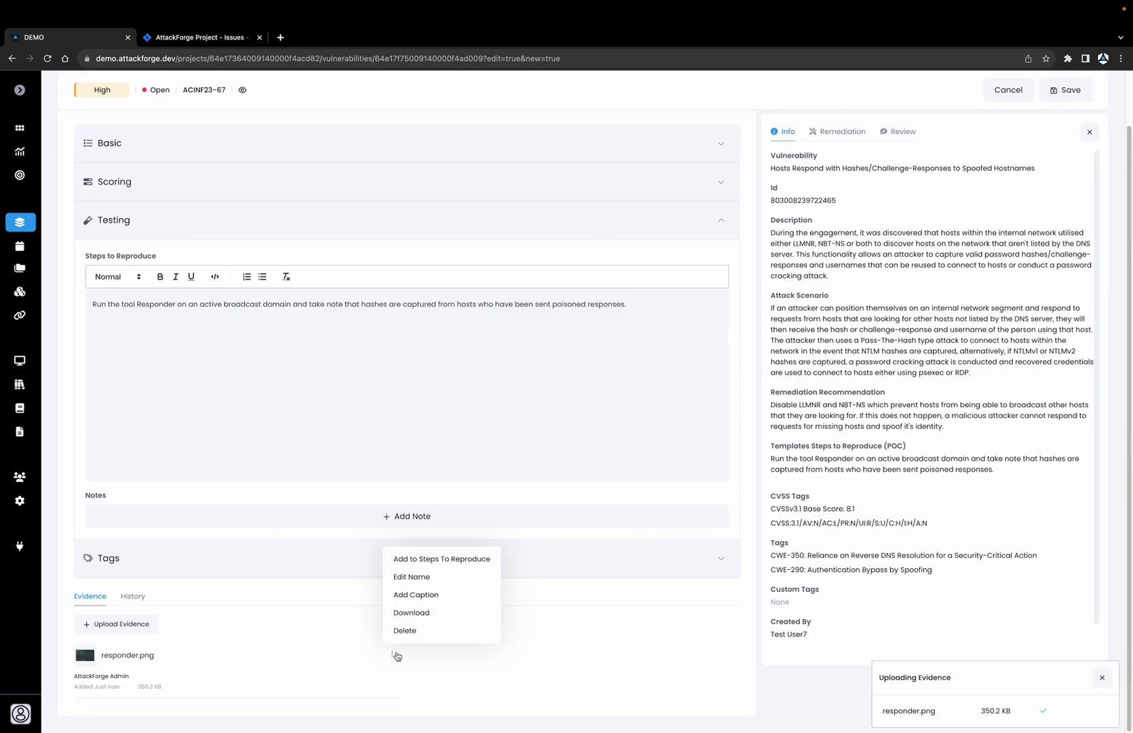
{"action": "left_click", "coordinate": [438, 561]}
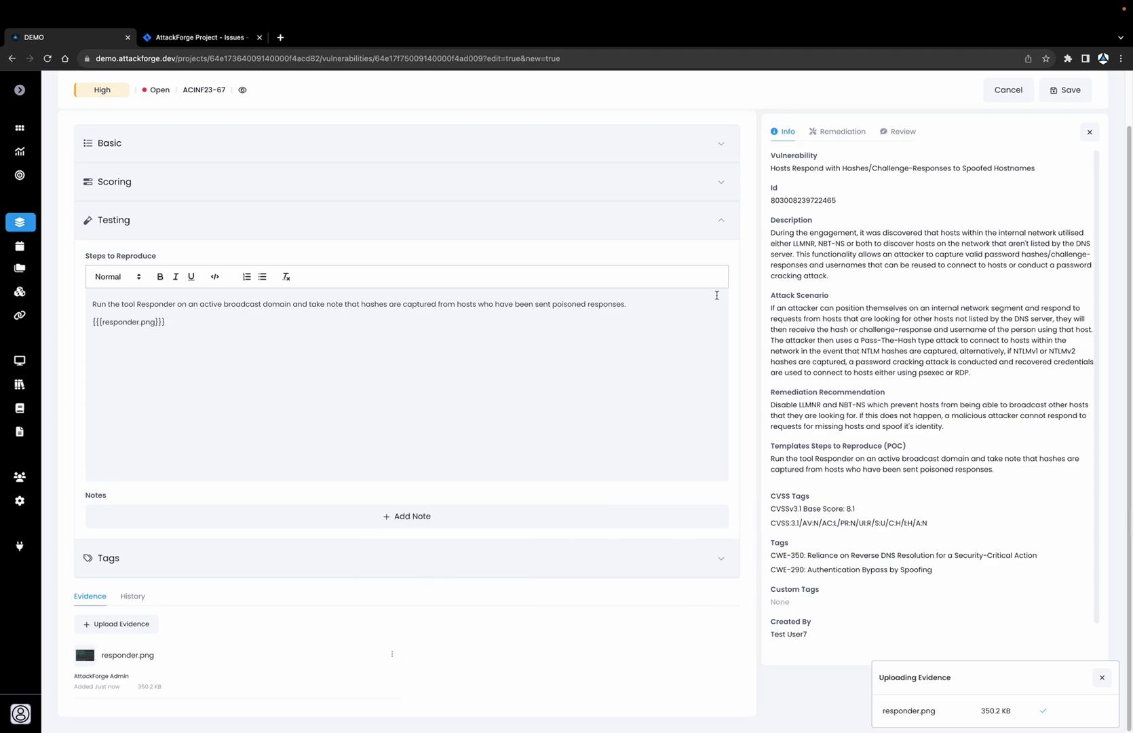
- Save the edited vulnerability with its embedded evidence
{"action": "scroll", "coordinate": [676, 363], "scroll_direction": "up", "scroll_amount": 2}
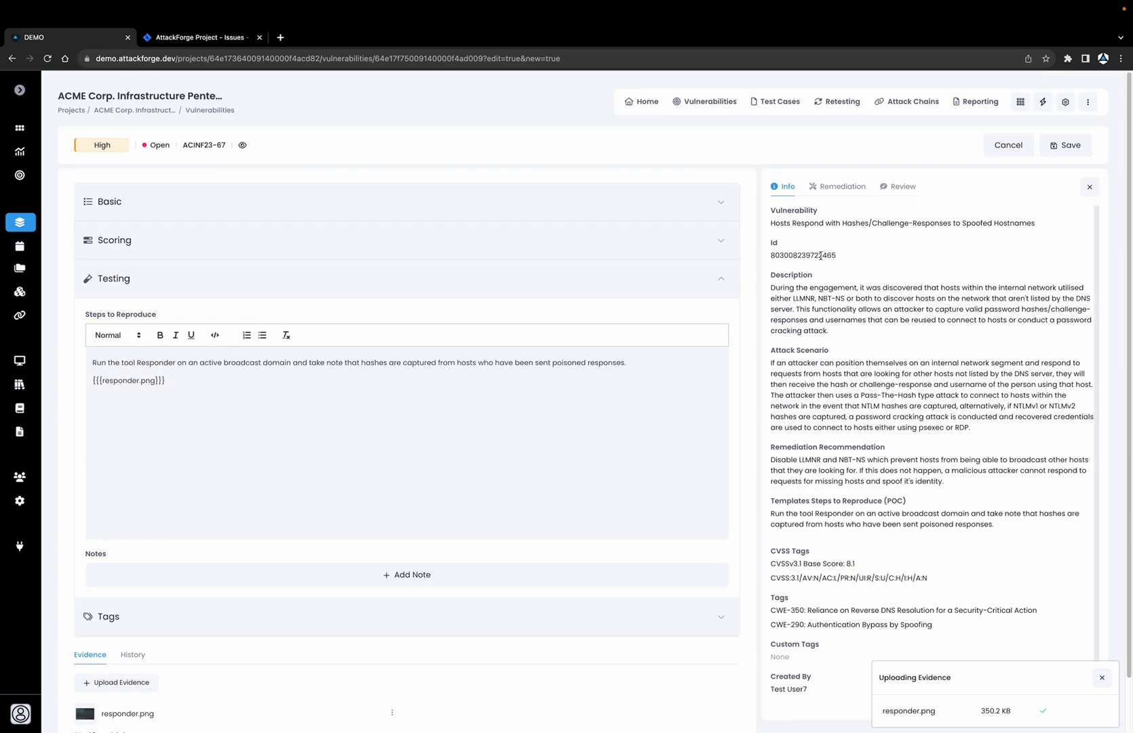
{"action": "left_click", "coordinate": [1061, 147]}
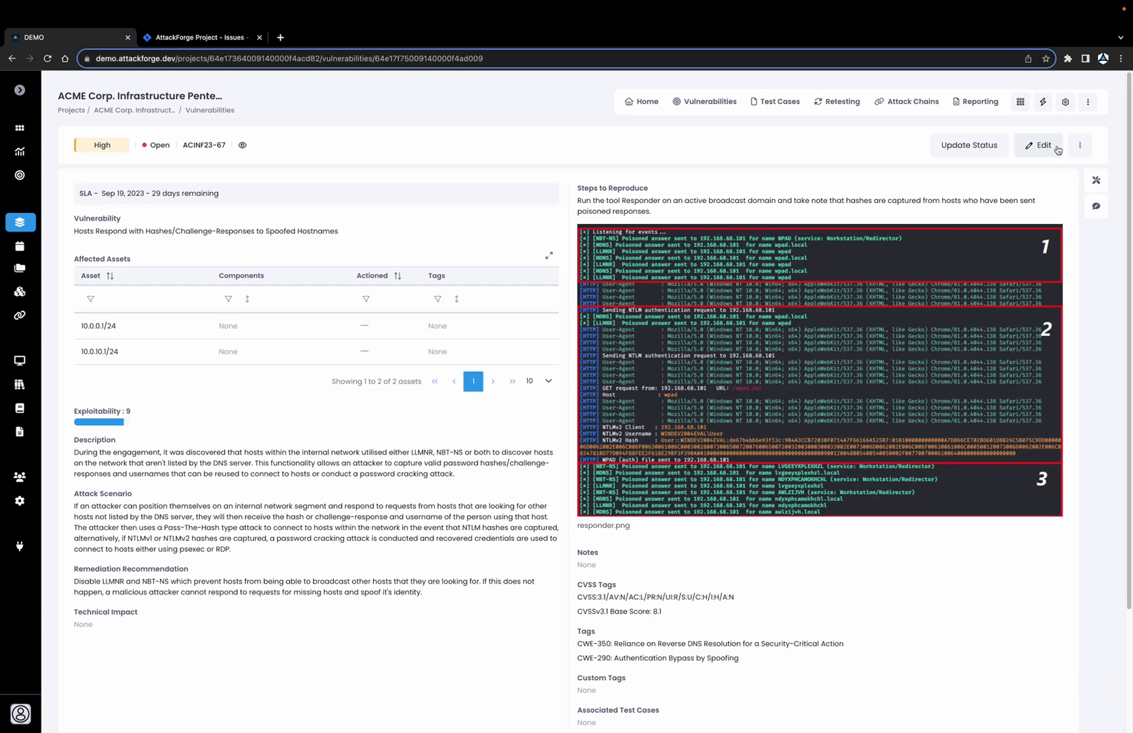
- Switch to Jira, open the "Hosts Respond with Hashes/Challenge-Responses to Spoofed Hostnames" issue and examine its description, tags and attachments
{"action": "left_click", "coordinate": [177, 44]}
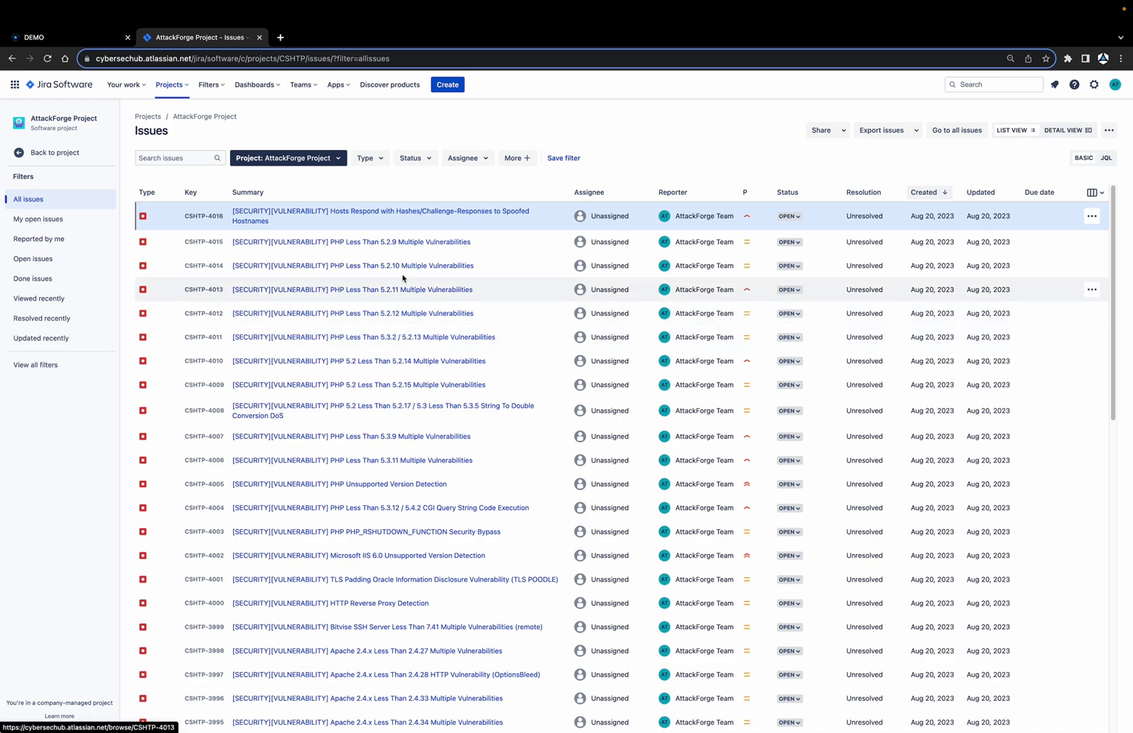
{"action": "left_click", "coordinate": [345, 217]}
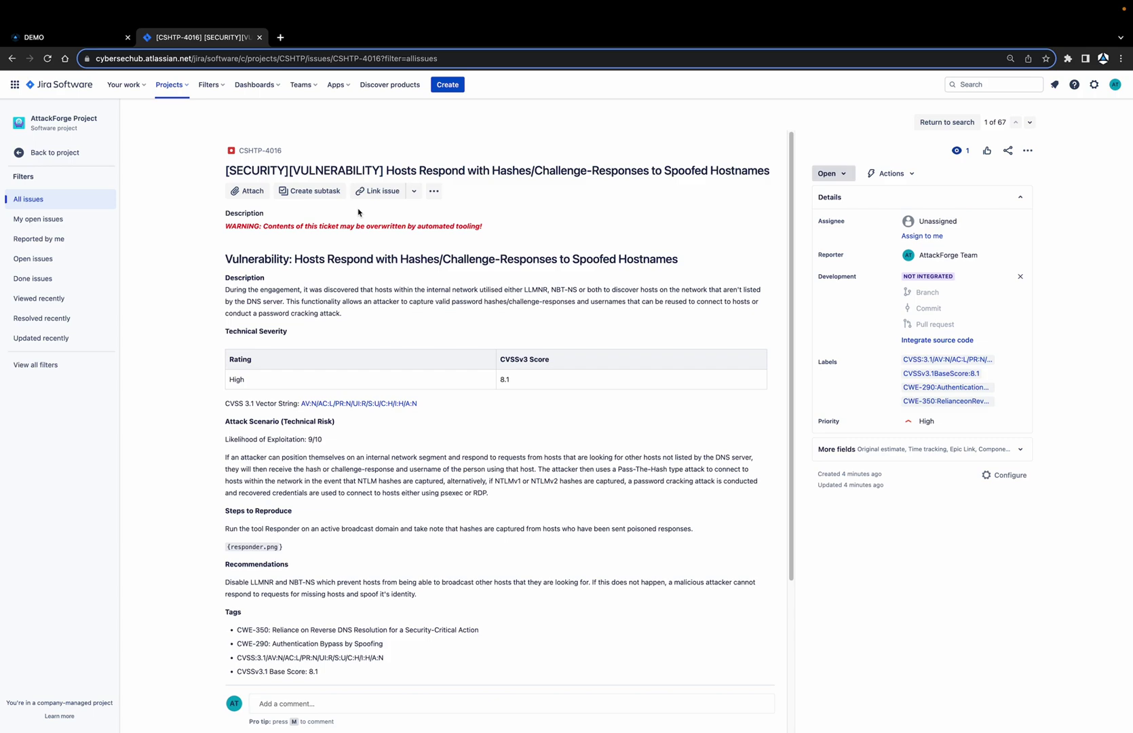
{"action": "scroll", "coordinate": [384, 391], "scroll_direction": "down", "scroll_amount": 3}
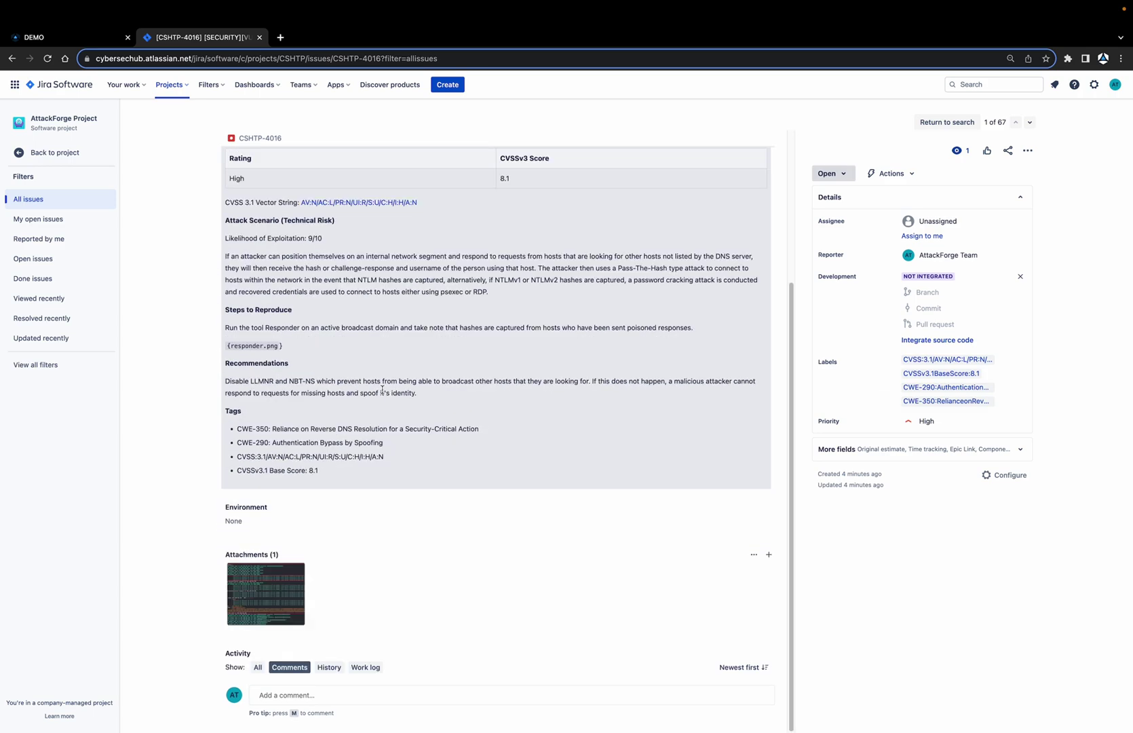
{"action": "scroll", "coordinate": [450, 284], "scroll_direction": "up", "scroll_amount": 3}
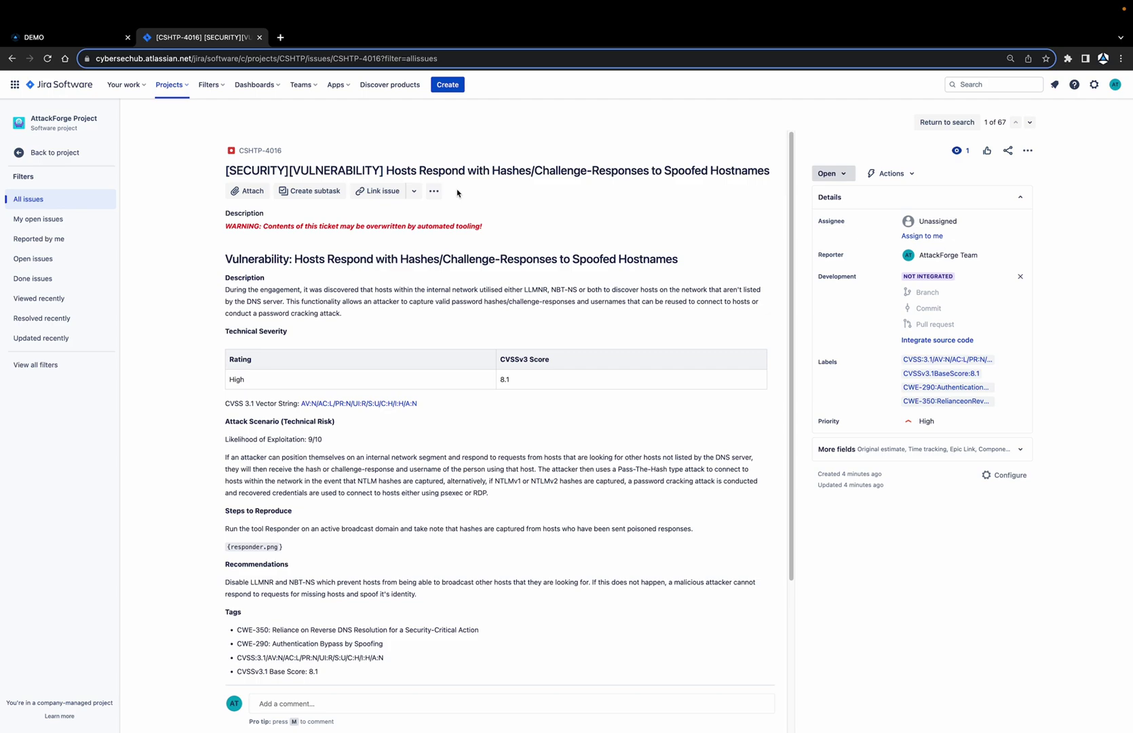
- Attach disabled-llmnr.png from the Desktop to the Jira issue and set the issue's status to Retest
{"action": "left_click", "coordinate": [248, 190]}
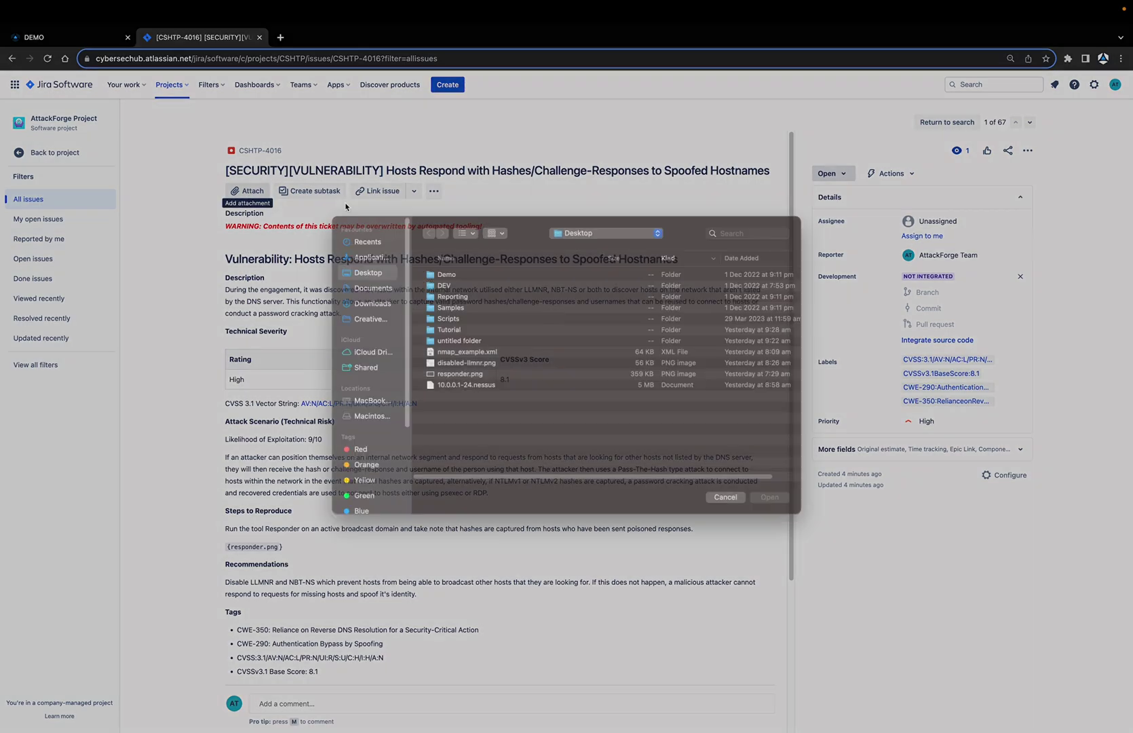
{"action": "left_click", "coordinate": [496, 384]}
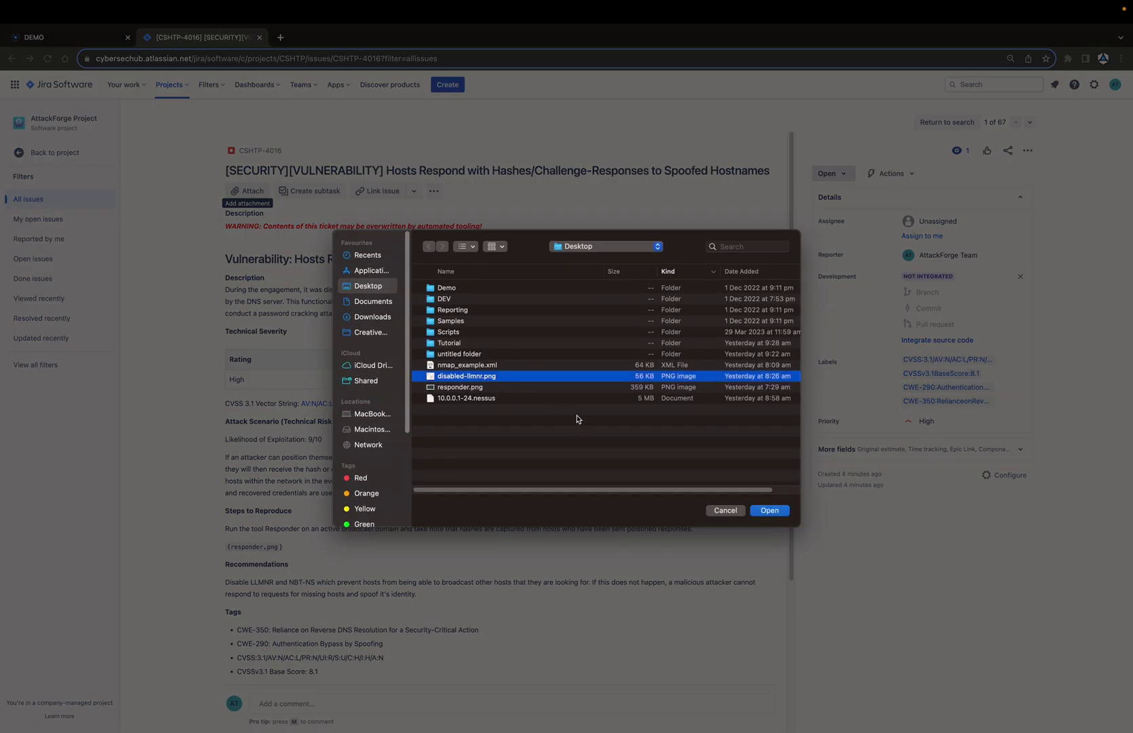
{"action": "left_click", "coordinate": [761, 513]}
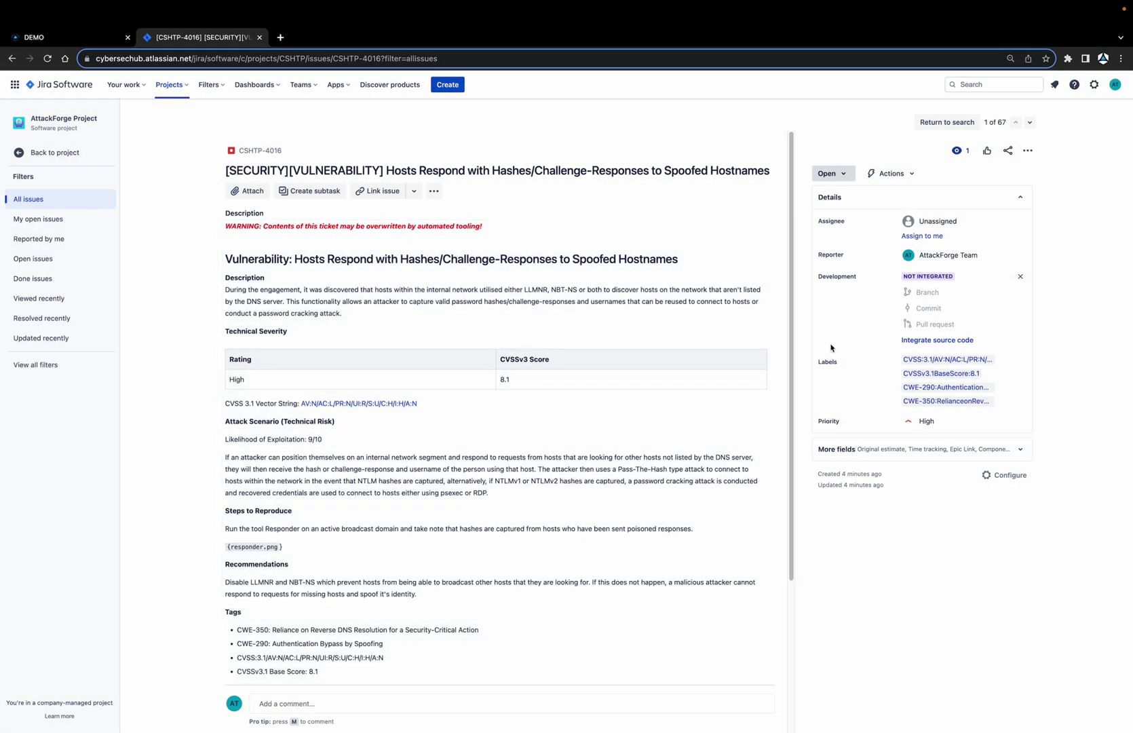
{"action": "left_click", "coordinate": [832, 173]}
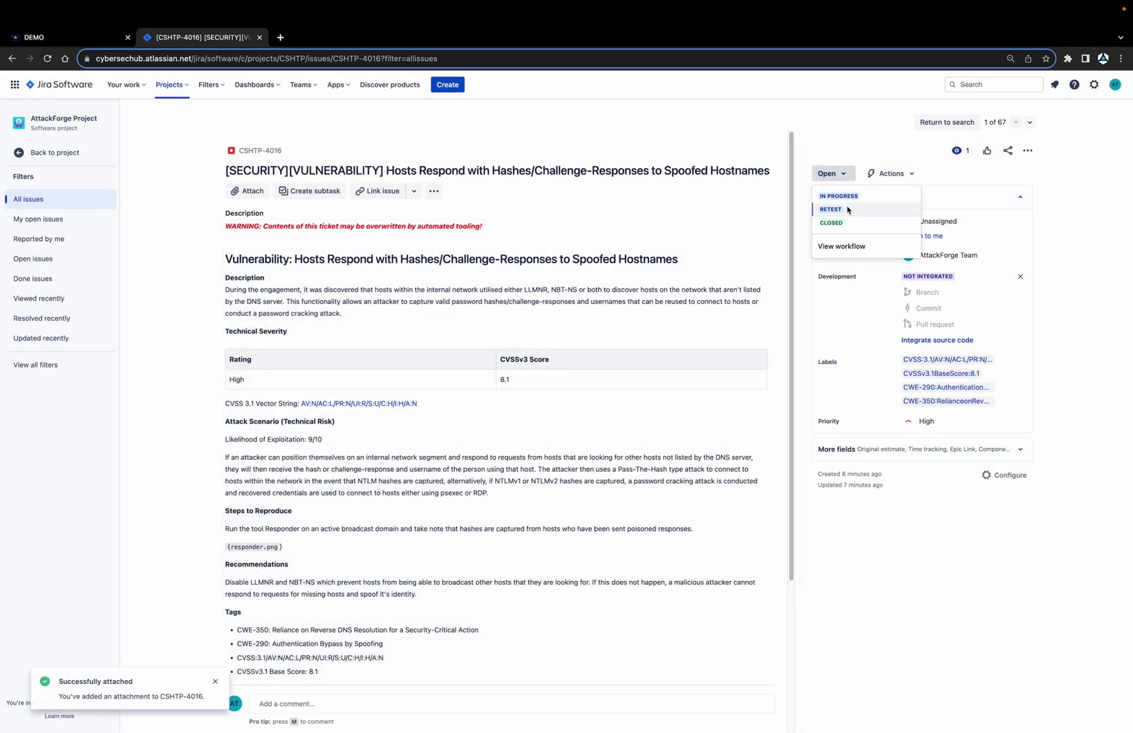
{"action": "left_click", "coordinate": [848, 209]}
- Add the comment "Disabled LLMNR in settings." to the Jira issue
{"action": "scroll", "coordinate": [628, 399], "scroll_direction": "down", "scroll_amount": 5}
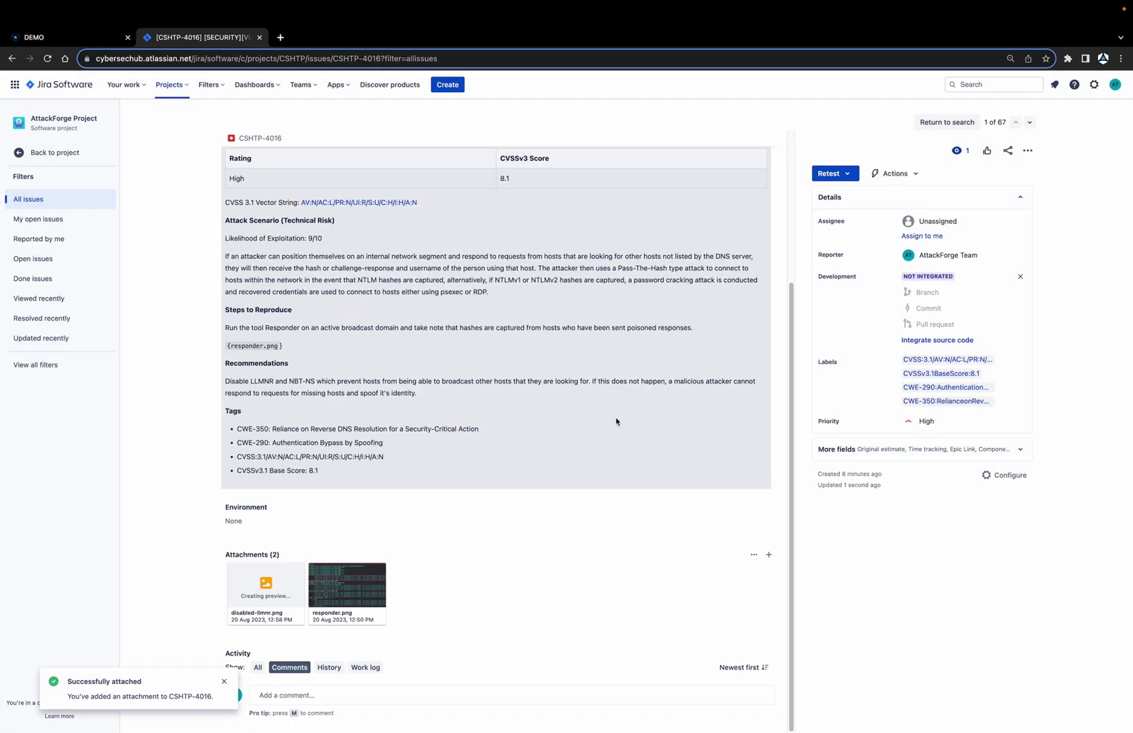
{"action": "left_click", "coordinate": [364, 697]}
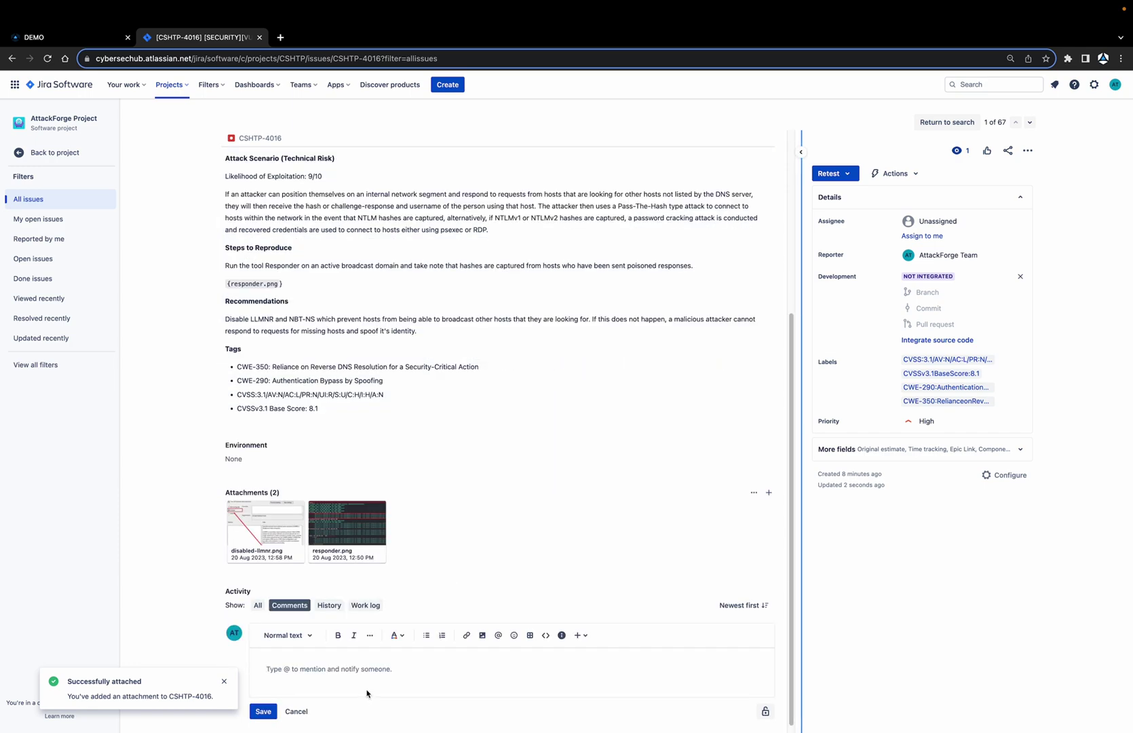
{"action": "type", "text": "Disabled LLMN"}
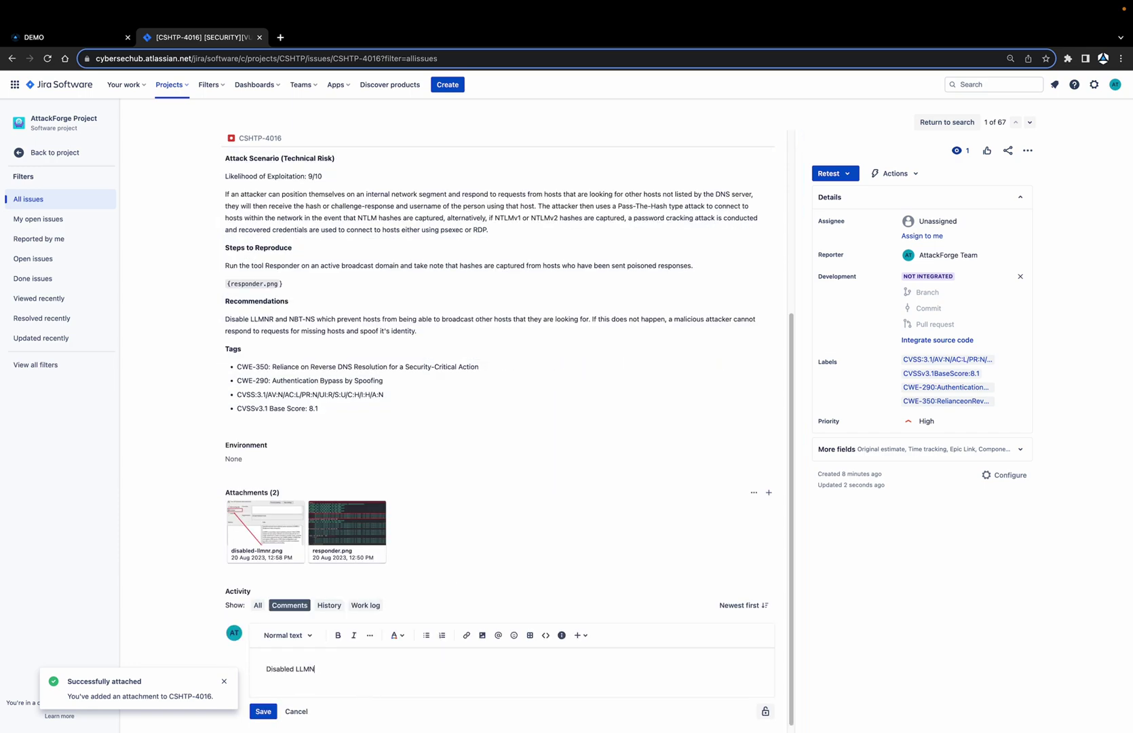
{"action": "type", "text": "tings."}
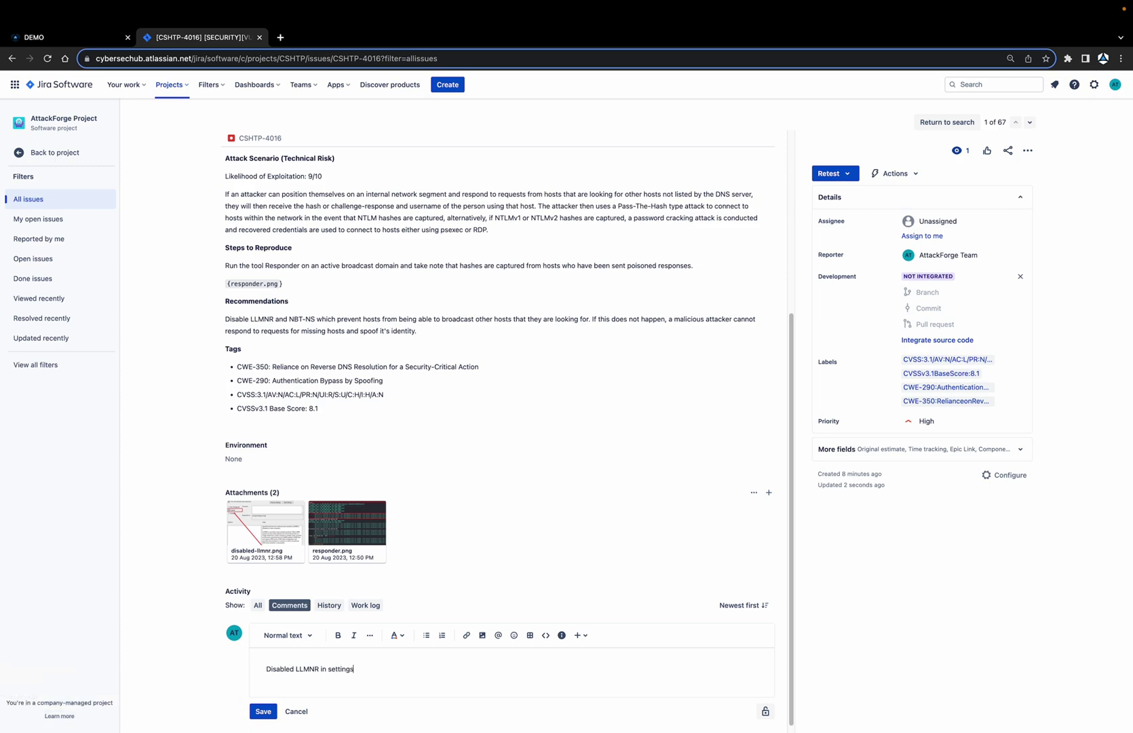
{"action": "left_click", "coordinate": [264, 710]}
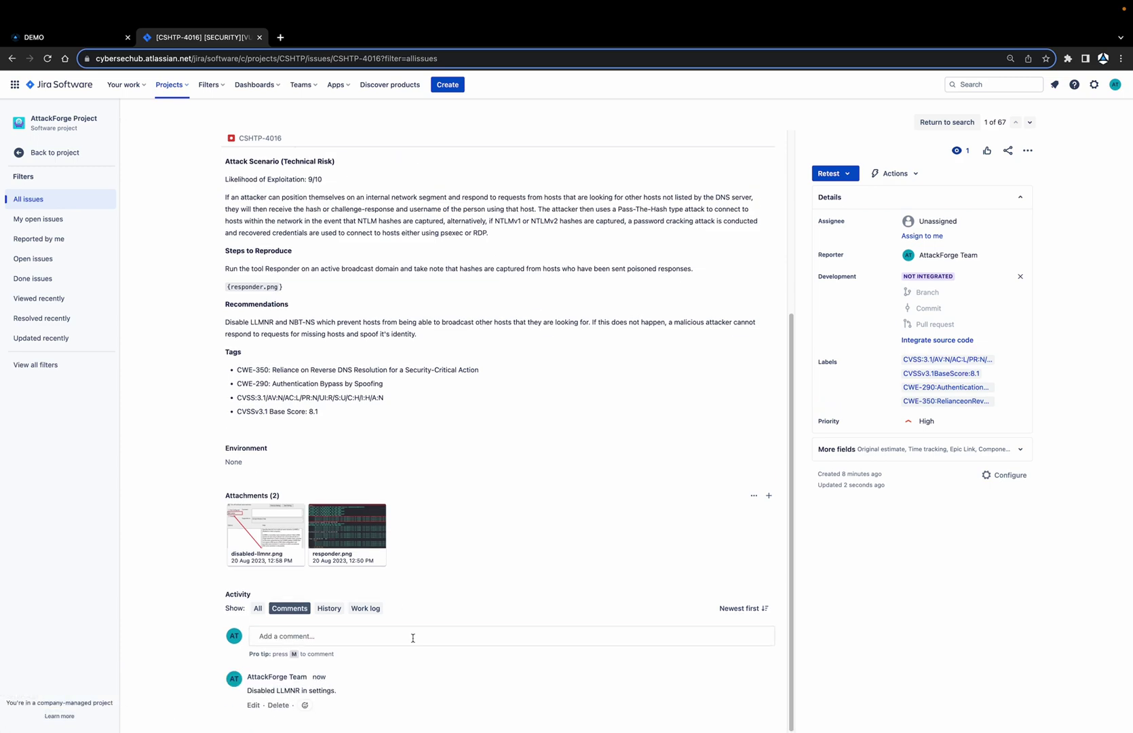
- Switch to AttackForge, refresh the project's vulnerabilities, open the Spoofed Hostnames vulnerability and check its remediation notes and evidence
{"action": "left_click", "coordinate": [71, 42]}
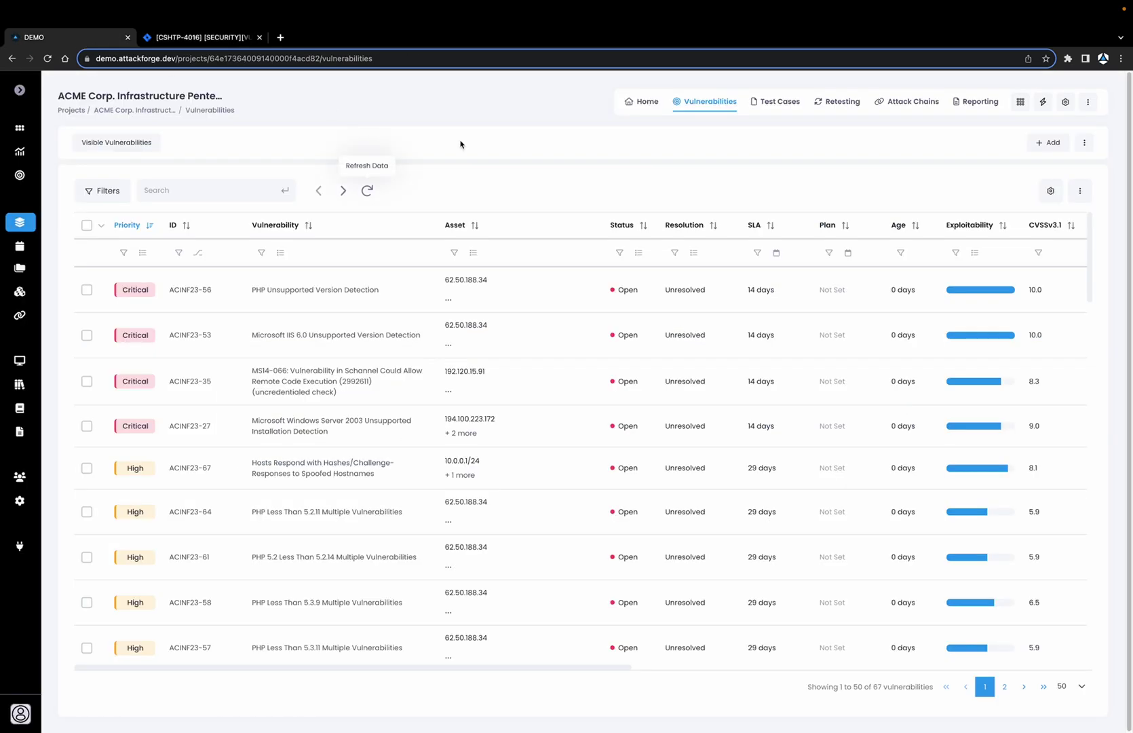
{"action": "left_click", "coordinate": [367, 192]}
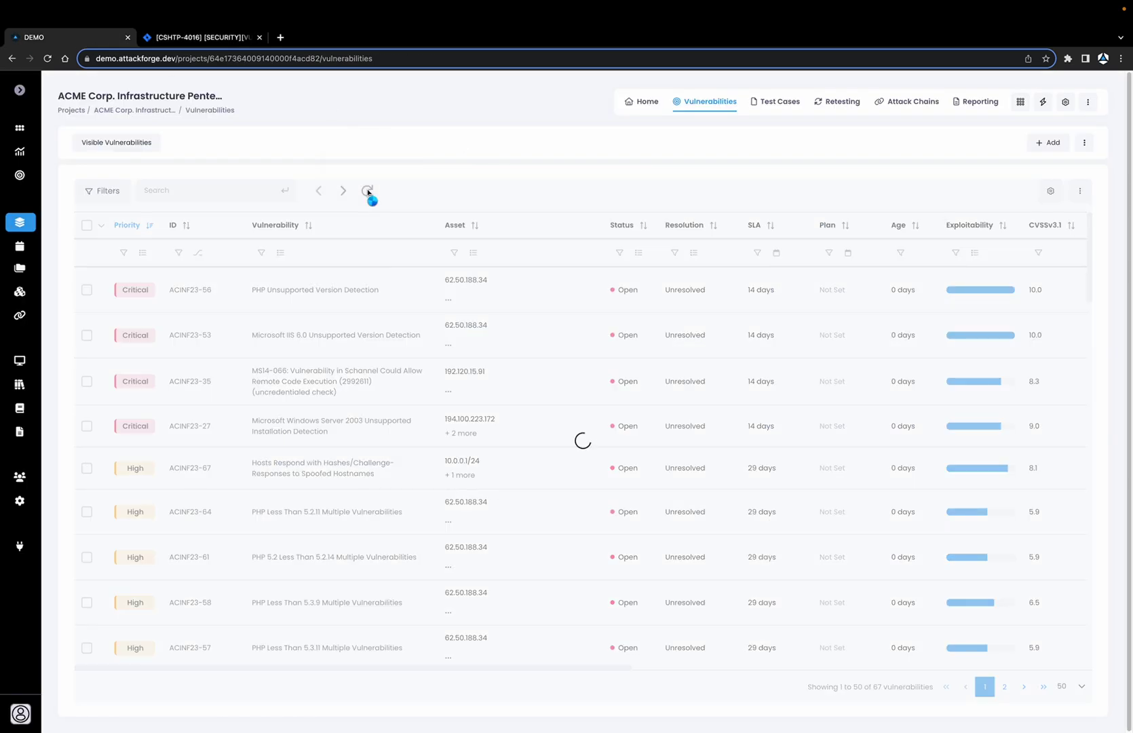
{"action": "left_click", "coordinate": [335, 466]}
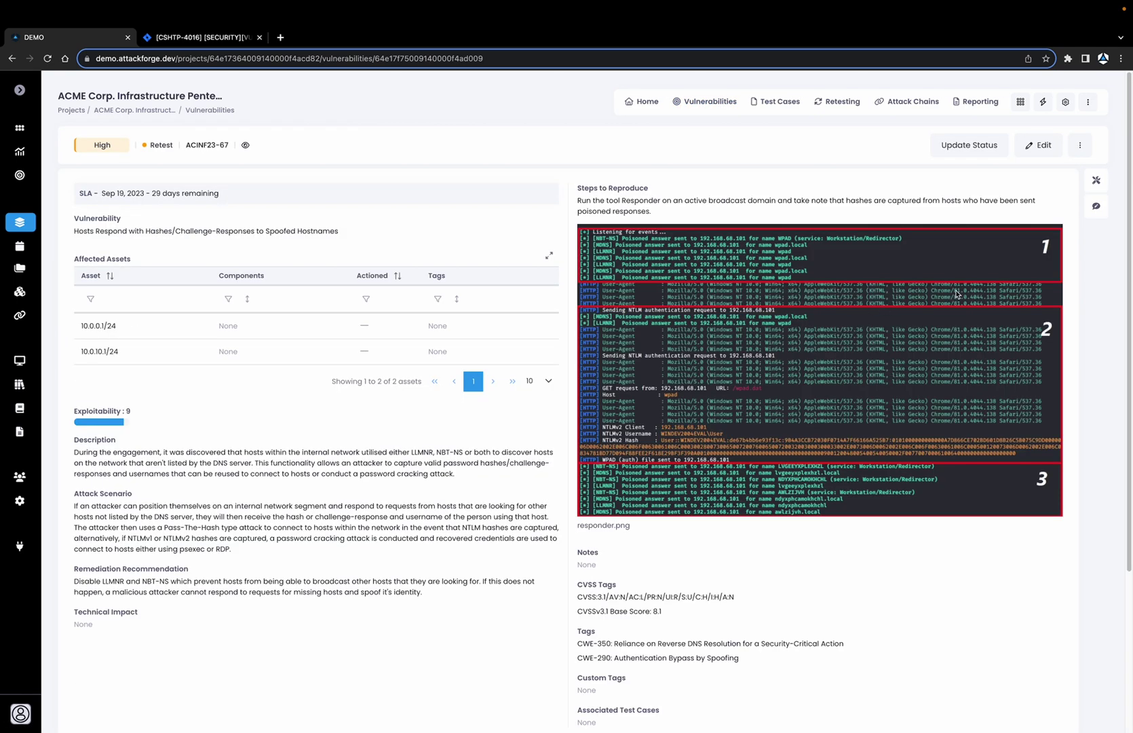
{"action": "left_click", "coordinate": [1096, 182]}
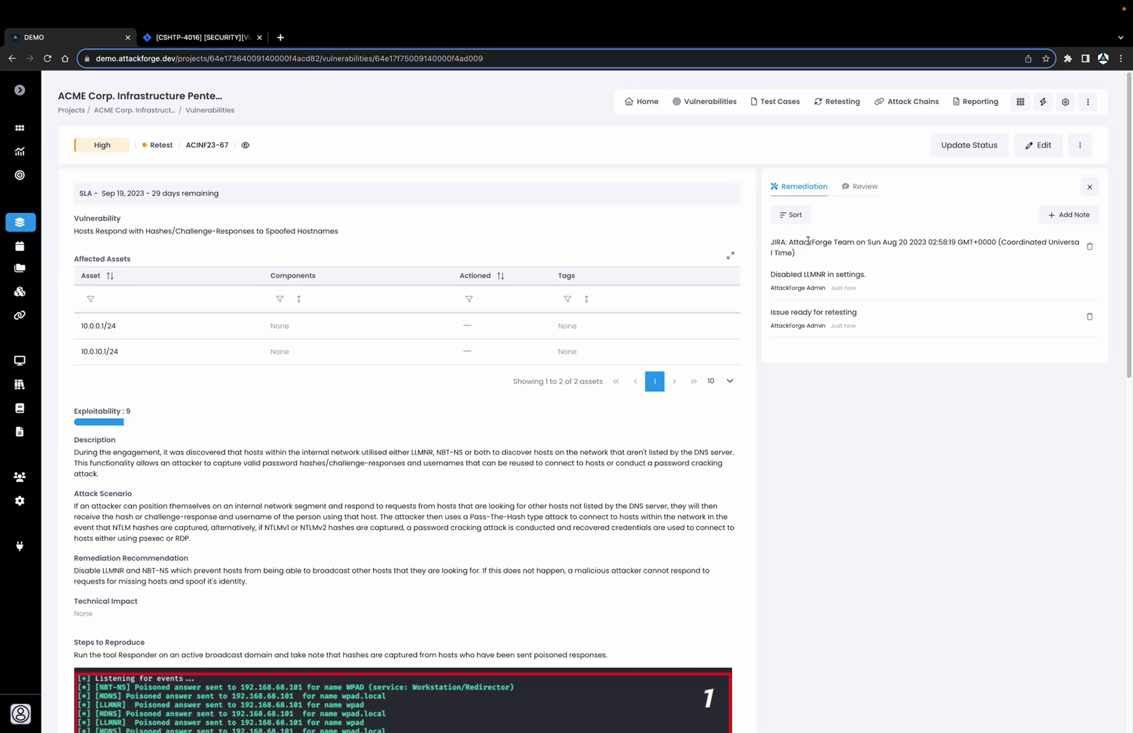
{"action": "scroll", "coordinate": [552, 484], "scroll_direction": "down", "scroll_amount": 10}
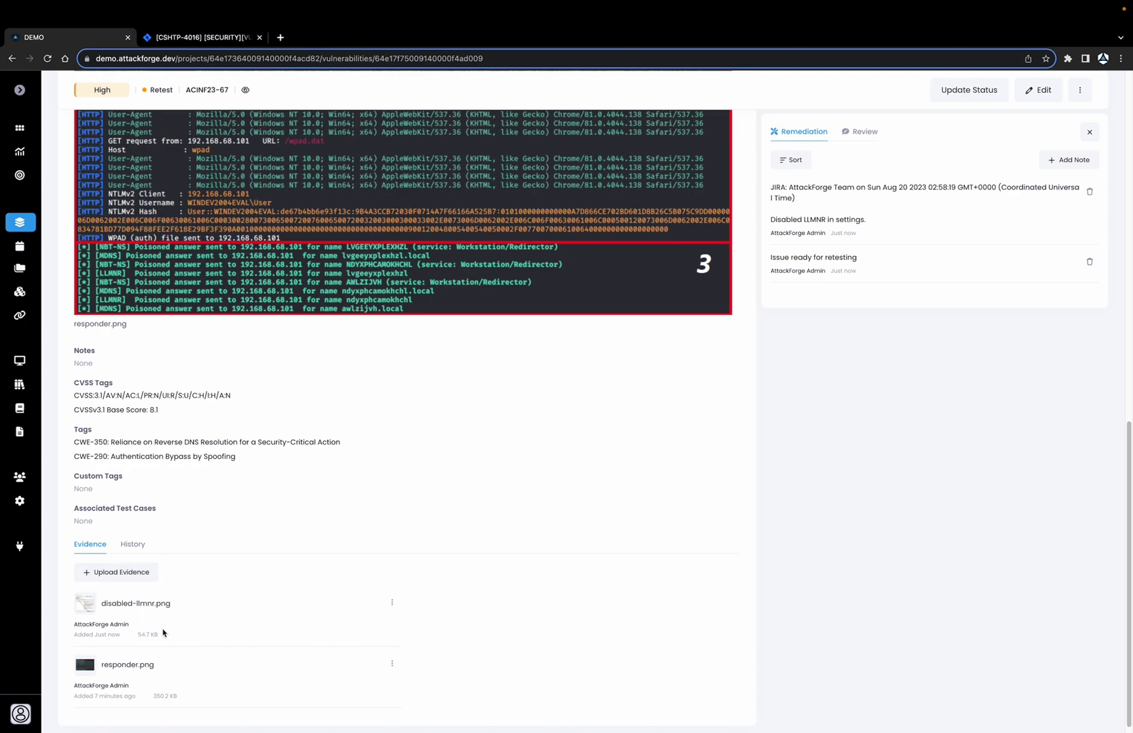
{"action": "scroll", "coordinate": [293, 562], "scroll_direction": "up", "scroll_amount": 10}
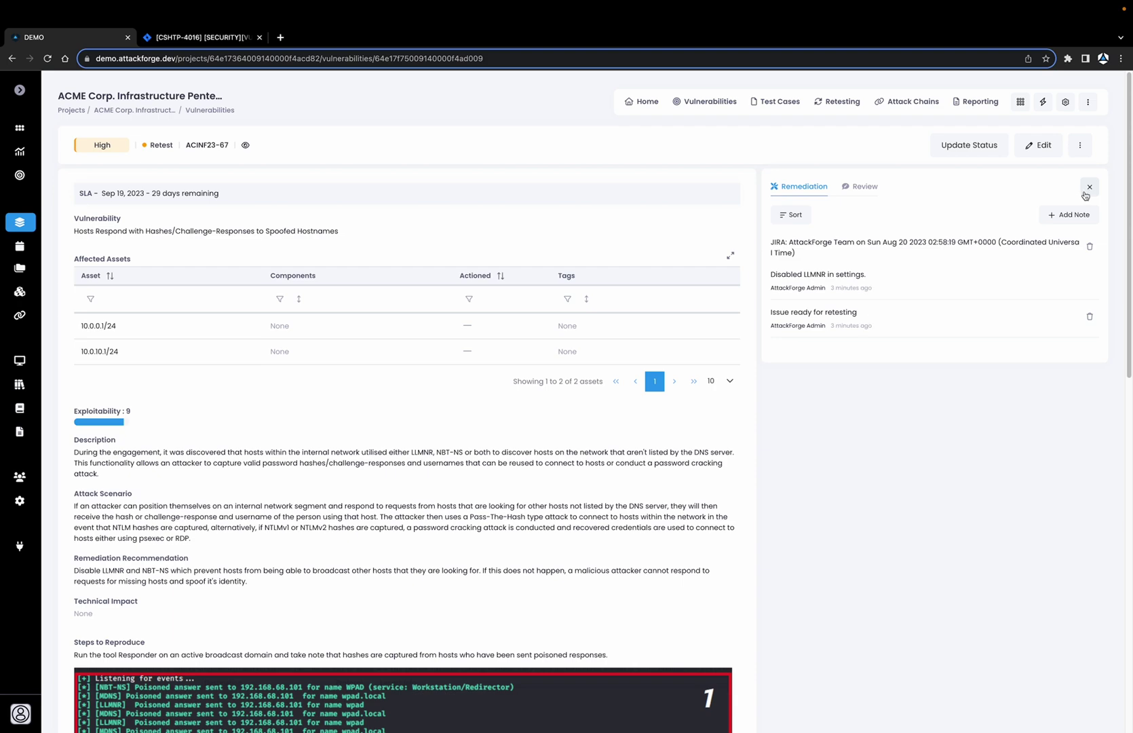
- Edit the vulnerability to mark affected assets 10.0.0.1/24 and 10.0.10.1/24 as actioned, and save it
{"action": "left_click", "coordinate": [1037, 146]}
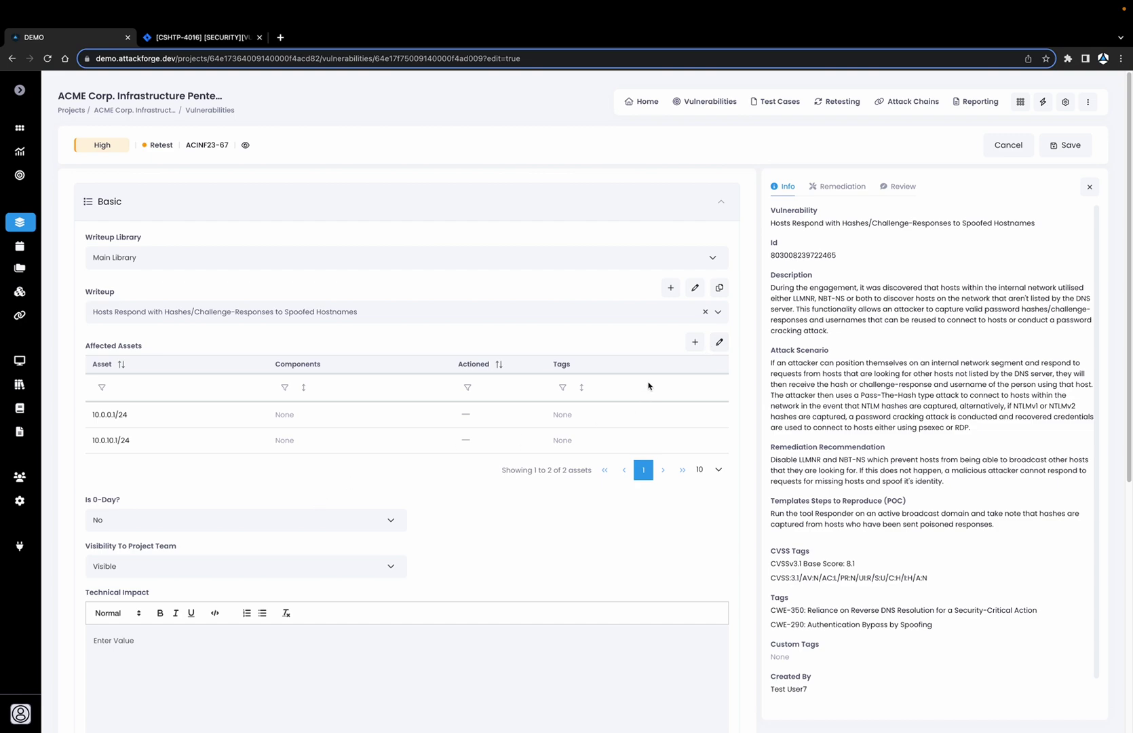
{"action": "left_click", "coordinate": [719, 345]}
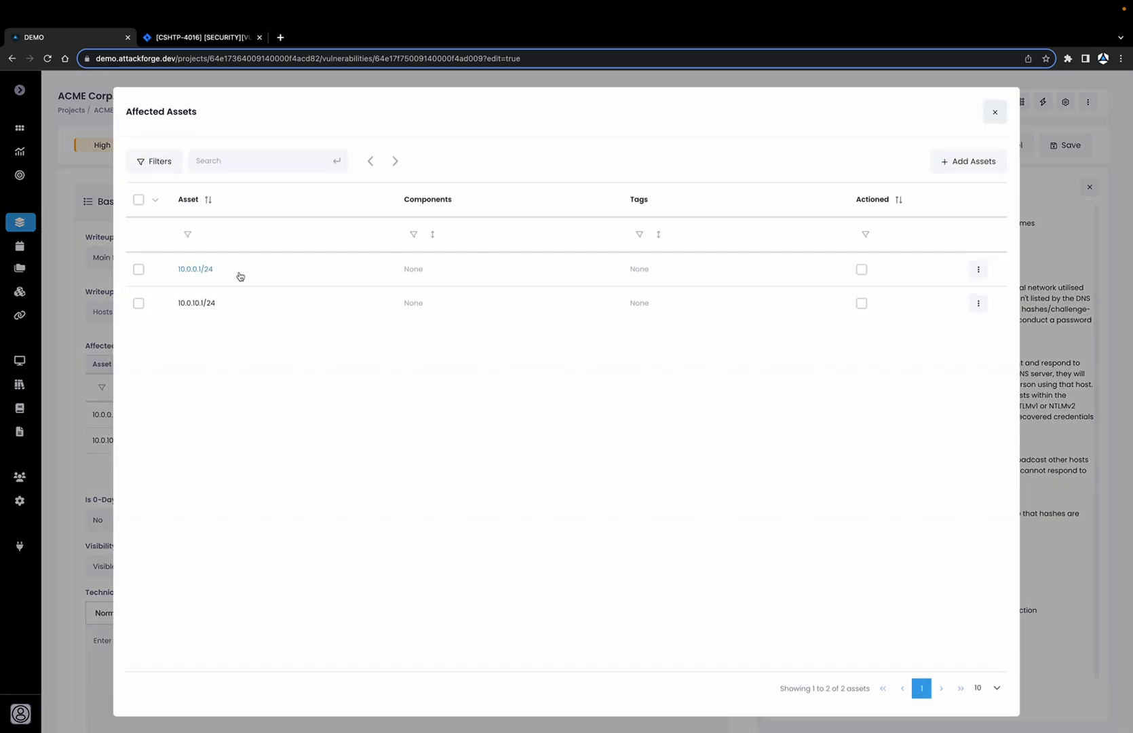
{"action": "left_click", "coordinate": [138, 199]}
{"action": "left_click", "coordinate": [234, 161]}
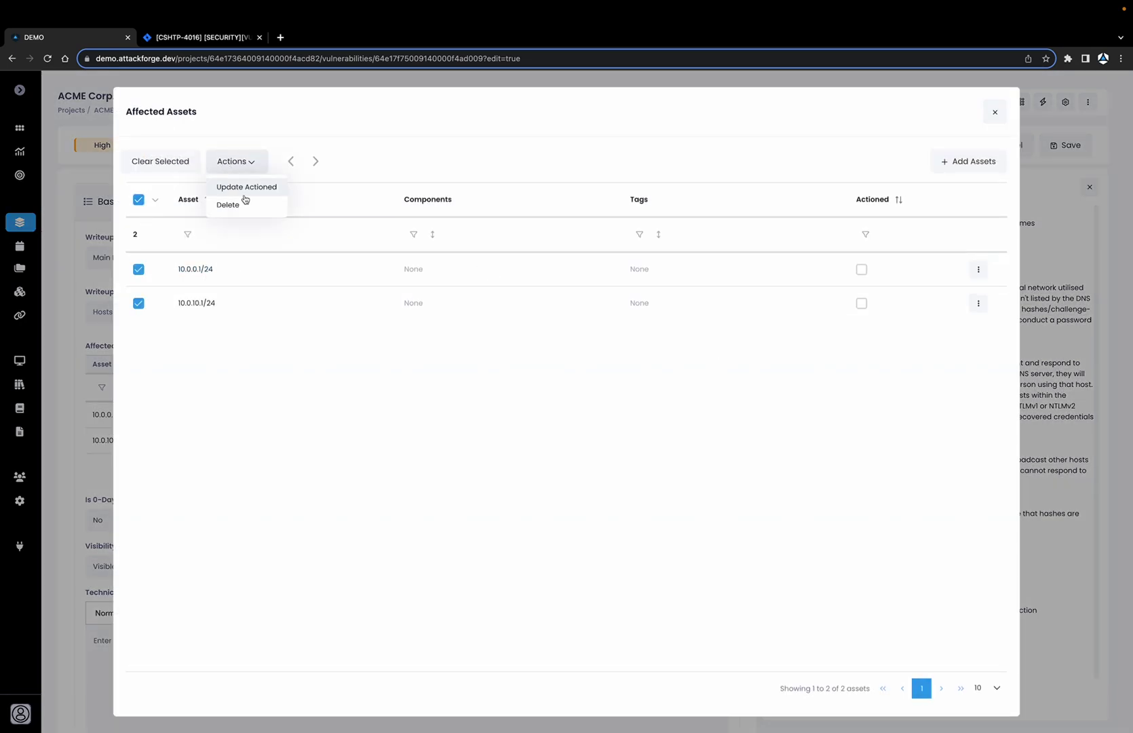
{"action": "left_click", "coordinate": [244, 185]}
{"action": "left_click", "coordinate": [610, 458]}
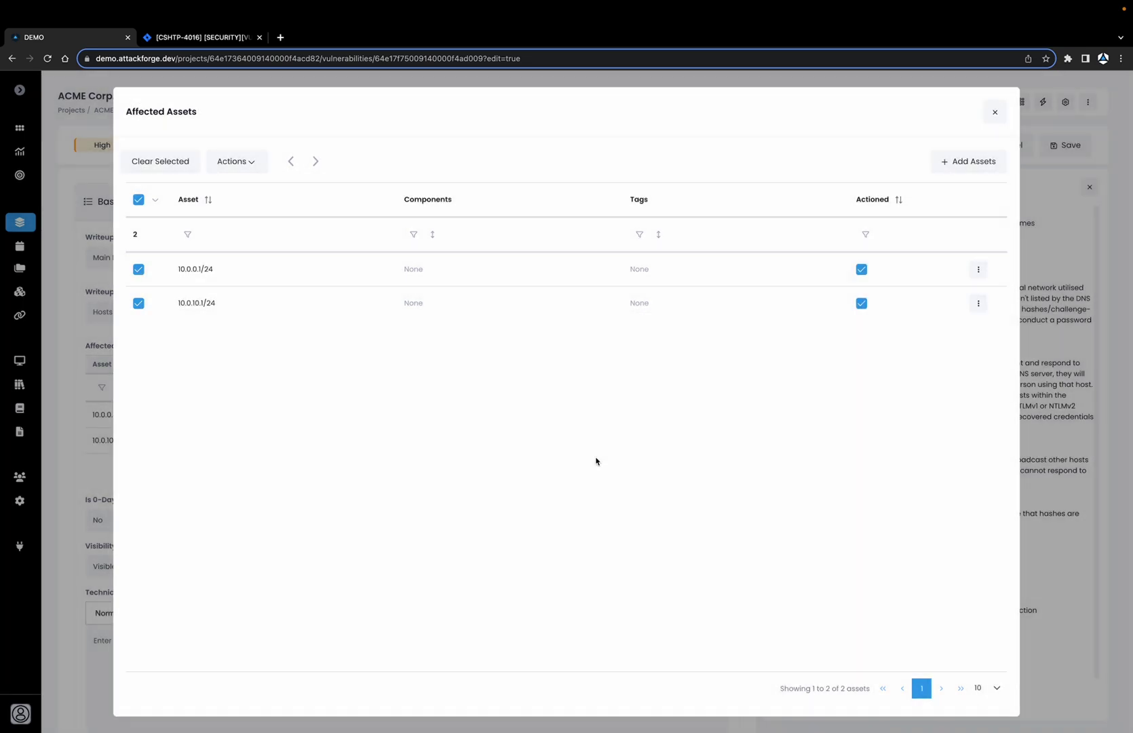
{"action": "left_click", "coordinate": [995, 113]}
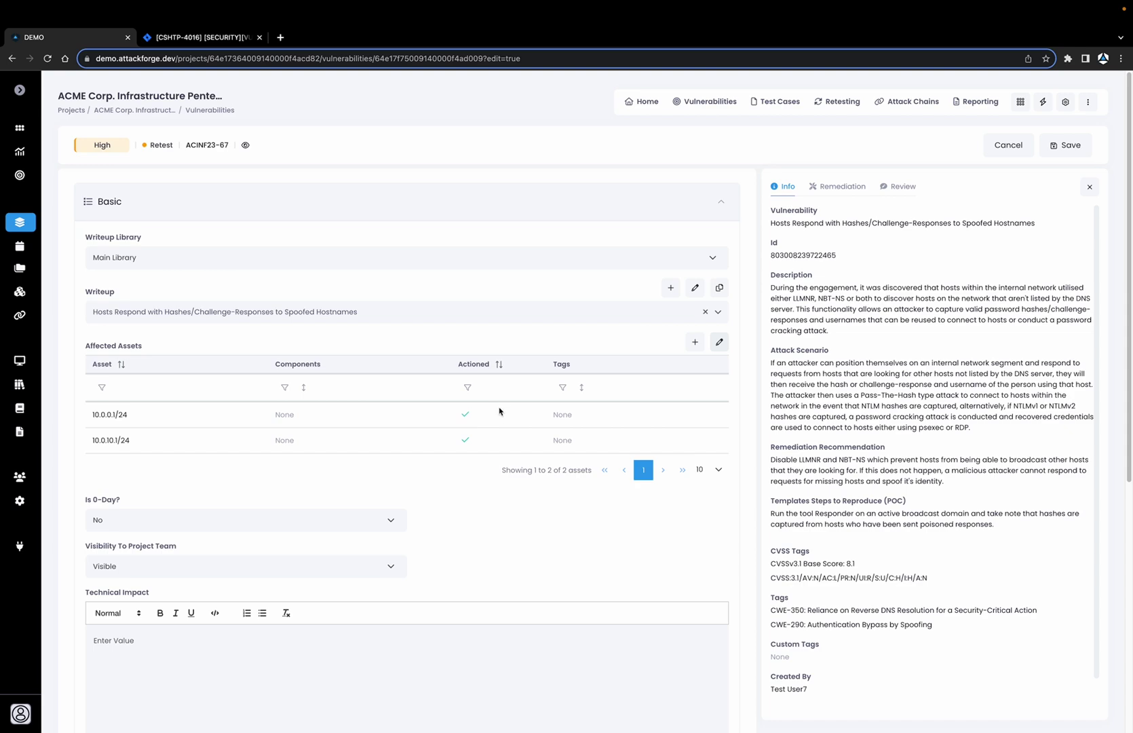
{"action": "left_click", "coordinate": [1083, 146]}
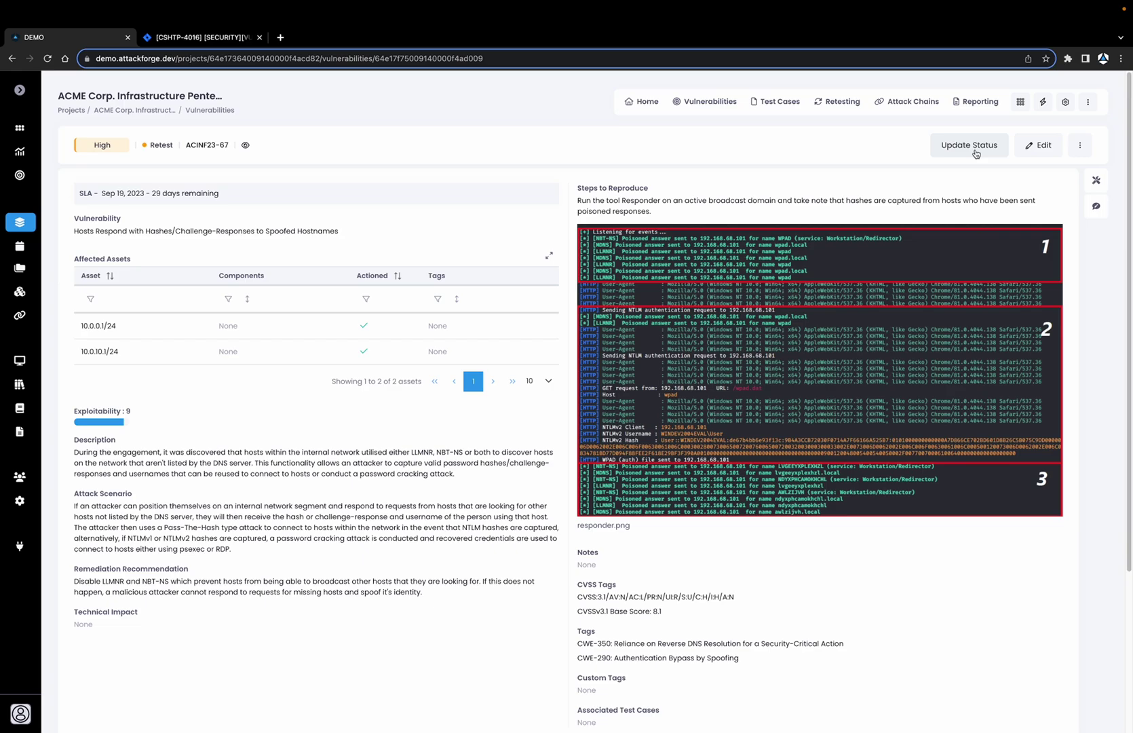
- Close the vulnerability with the reason "Issue has been fixed" and the note "Can confirm LLMNR has been disabled"
{"action": "left_click", "coordinate": [976, 152]}
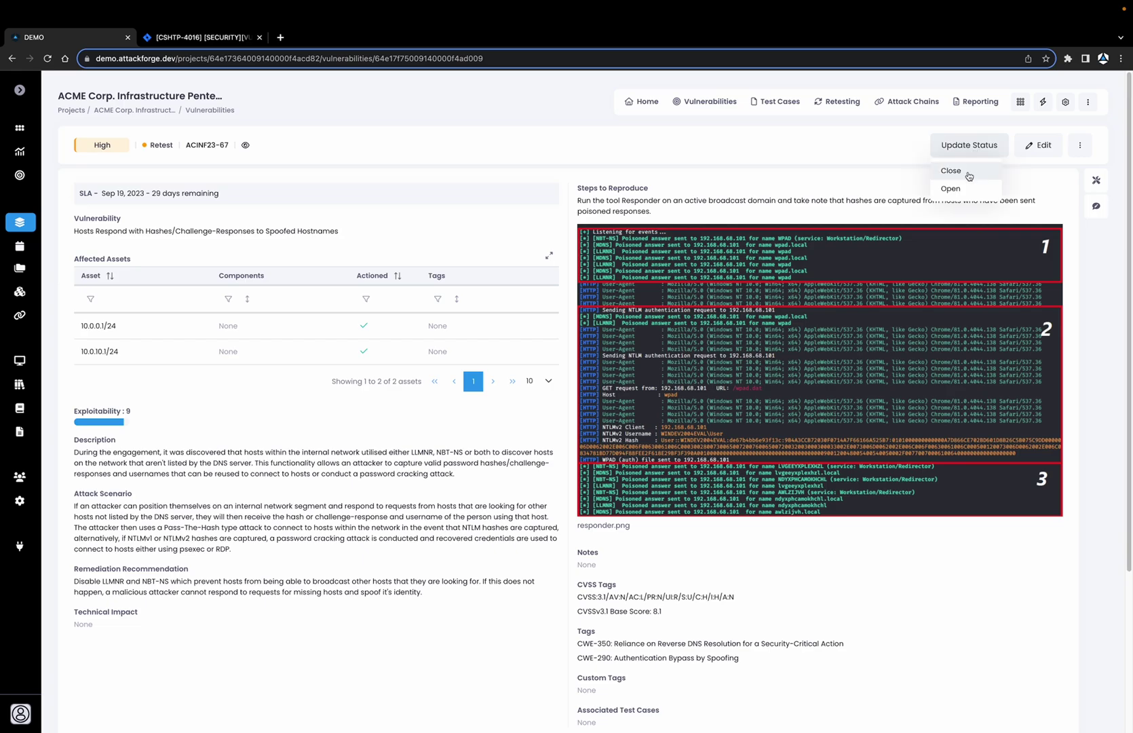
{"action": "left_click", "coordinate": [952, 171]}
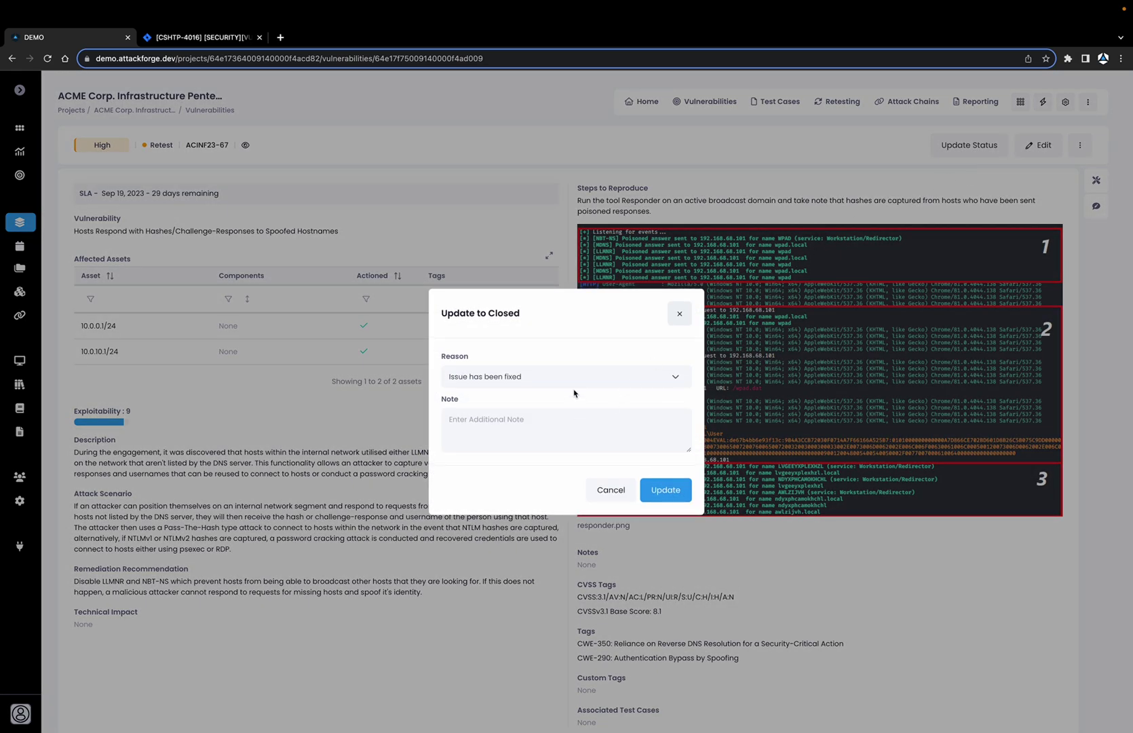
{"action": "left_click", "coordinate": [500, 417]}
{"action": "type", "text": "Can confirm LLMNR has been disabled"}
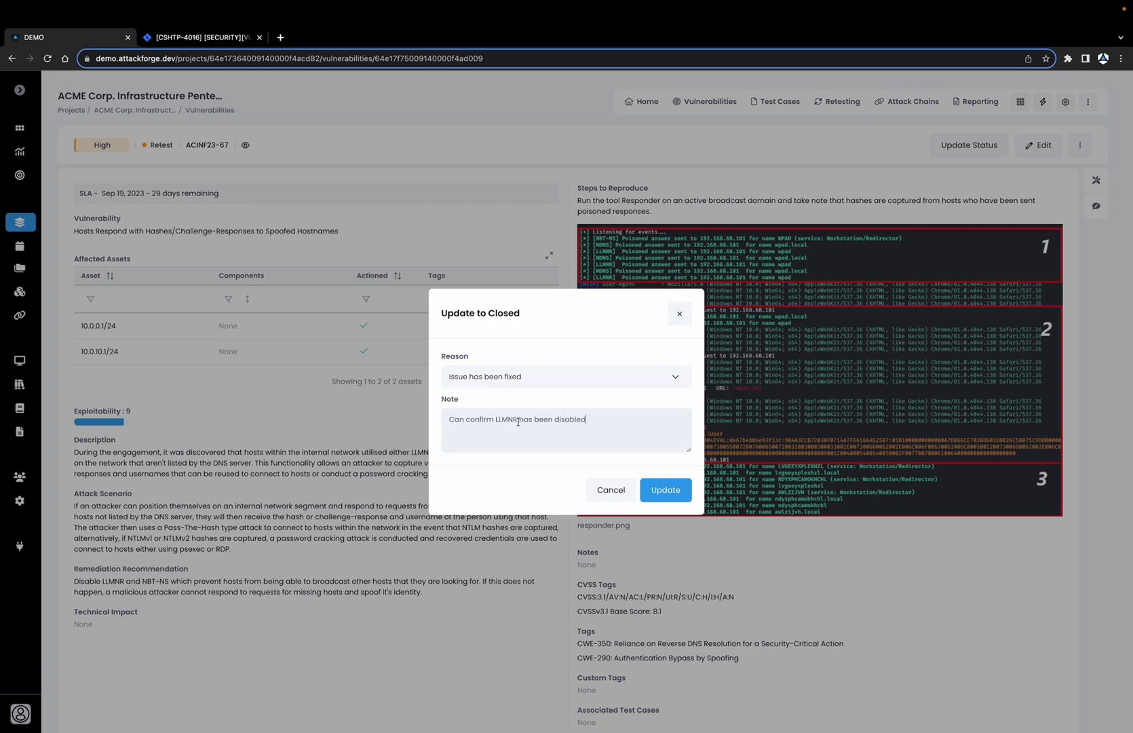
{"action": "left_click", "coordinate": [675, 494]}
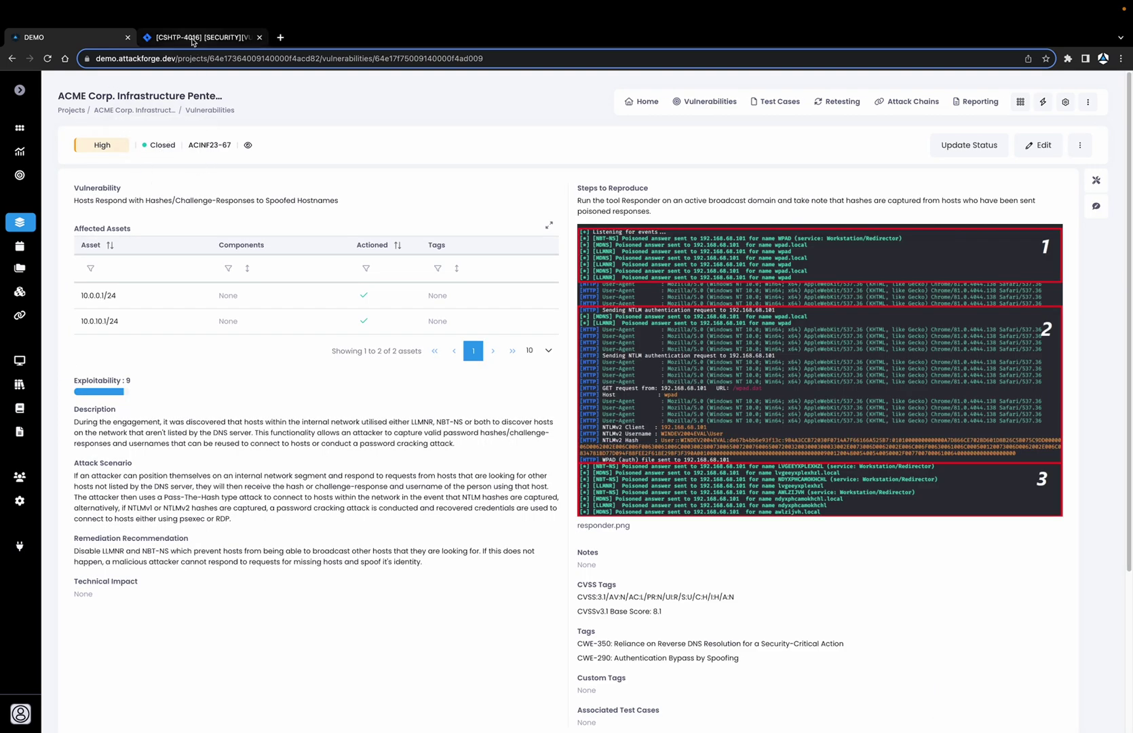
- Switch to Jira, reload the issue to check its status and comments, and return to the vulnerability in AttackForge
{"action": "left_click", "coordinate": [192, 40]}
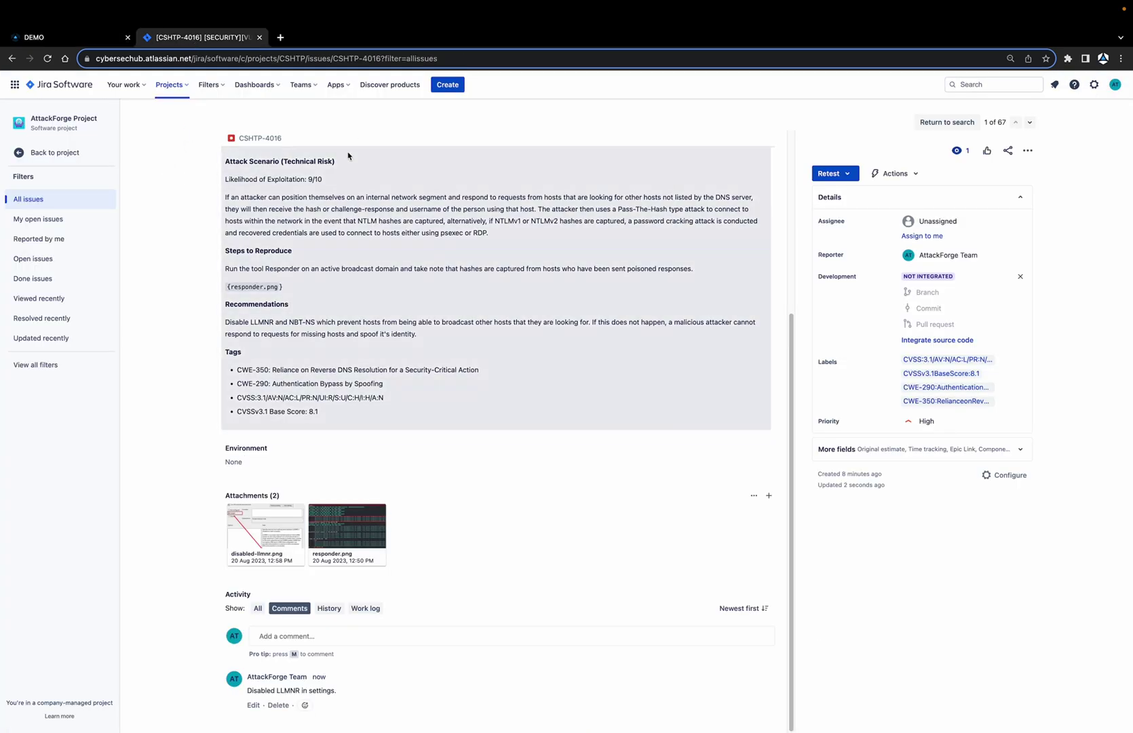
{"action": "left_click", "coordinate": [454, 74]}
{"action": "key", "text": "Return"}
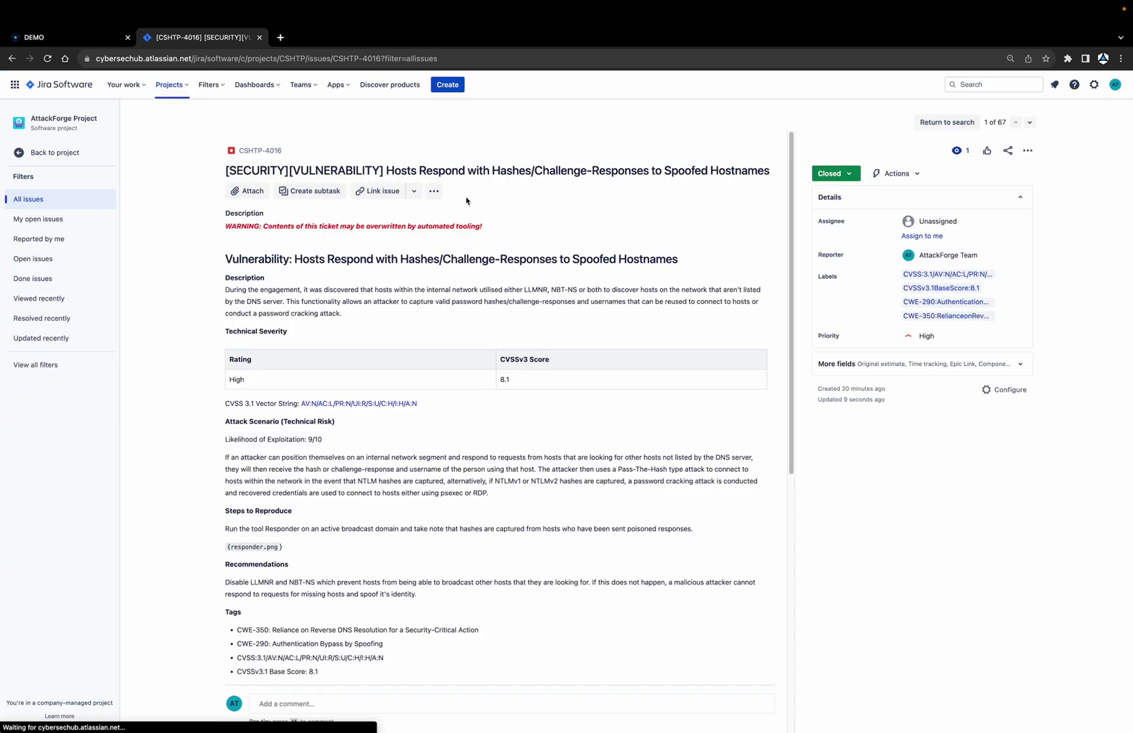
{"action": "scroll", "coordinate": [474, 442], "scroll_direction": "down", "scroll_amount": 7}
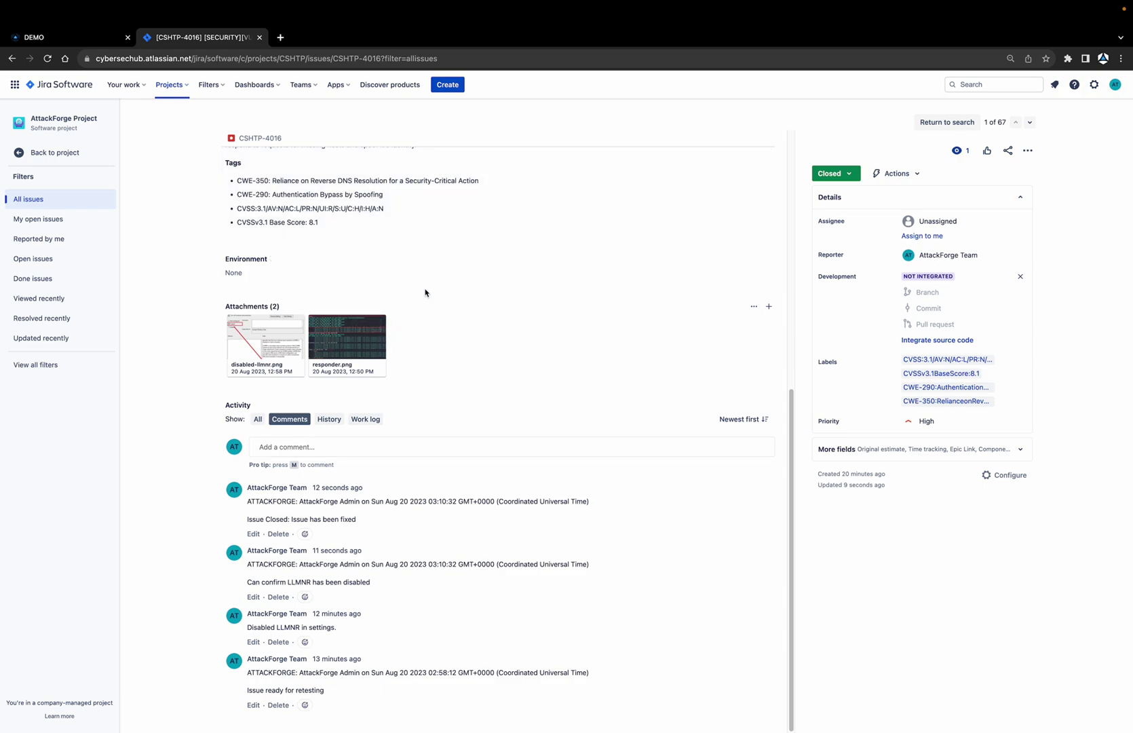
{"action": "left_click", "coordinate": [87, 39]}
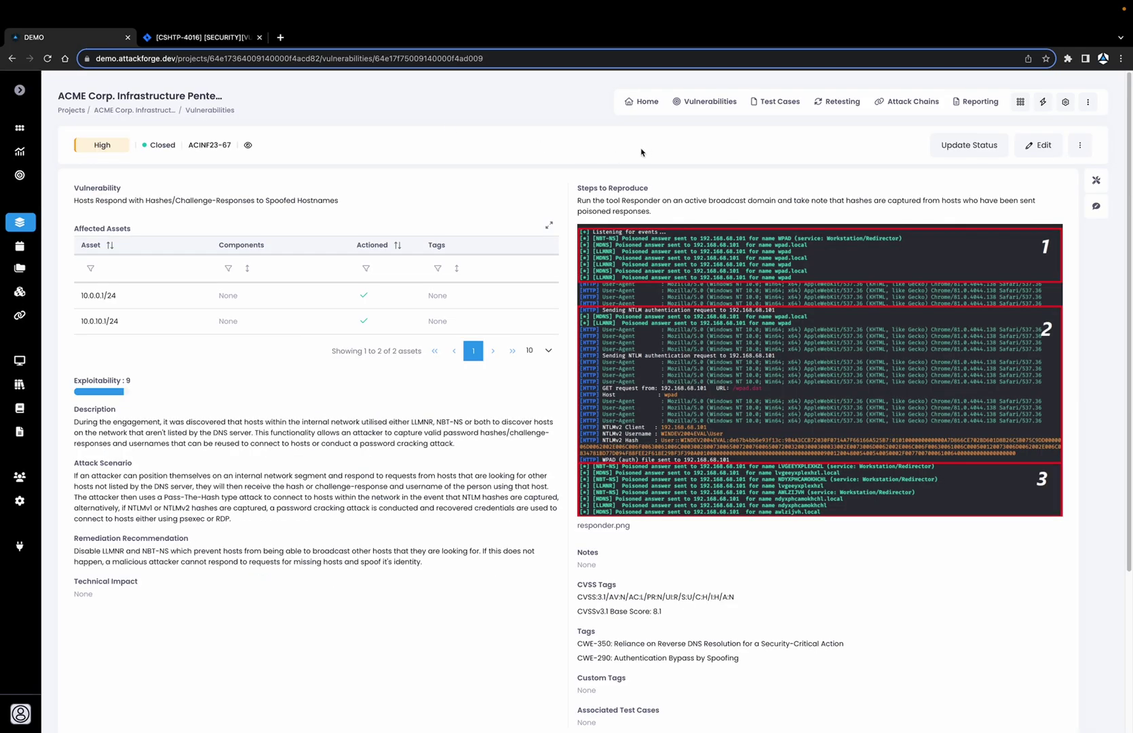
- Set all of the project's test cases, across every page, to Tested and check the progress on the project overview
{"action": "left_click", "coordinate": [768, 102]}
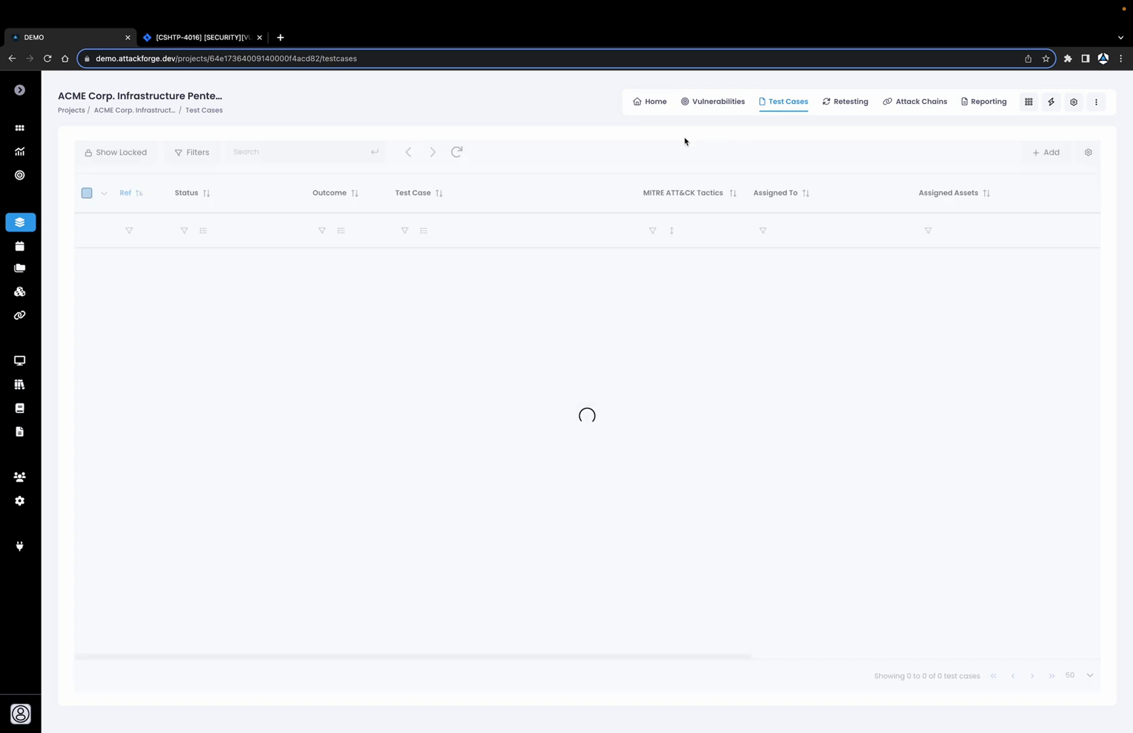
{"action": "left_click", "coordinate": [87, 193]}
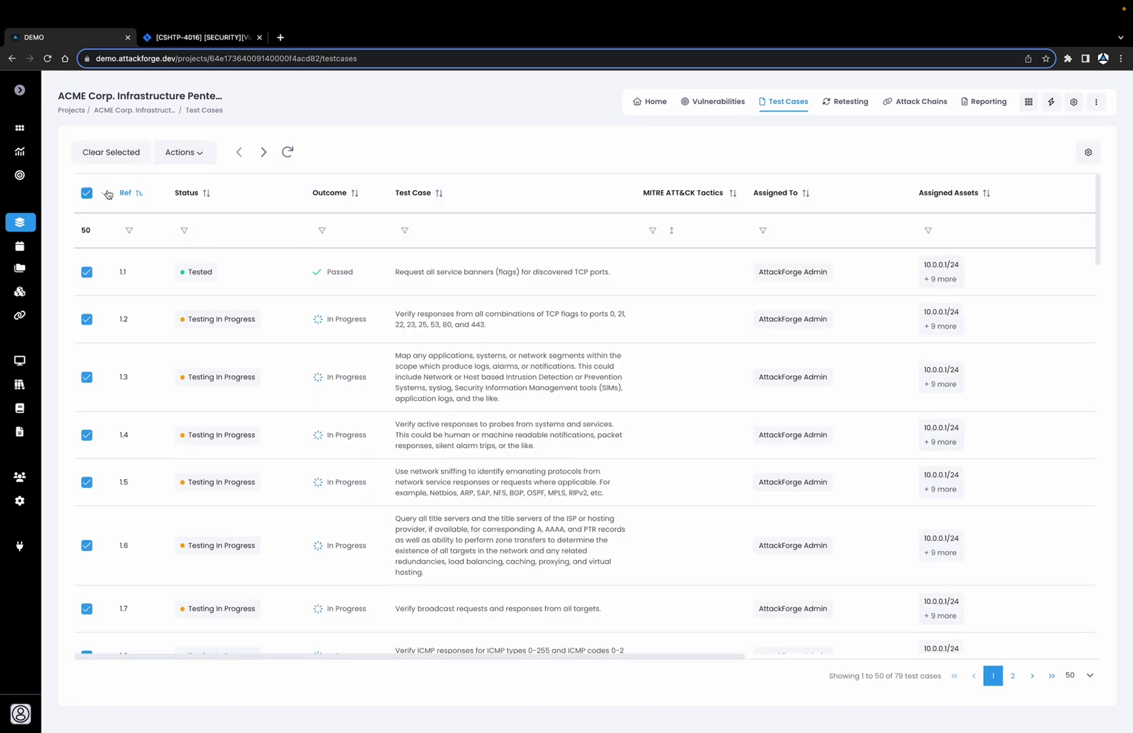
{"action": "left_click", "coordinate": [105, 194]}
{"action": "left_click", "coordinate": [116, 218]}
{"action": "left_click", "coordinate": [183, 152]}
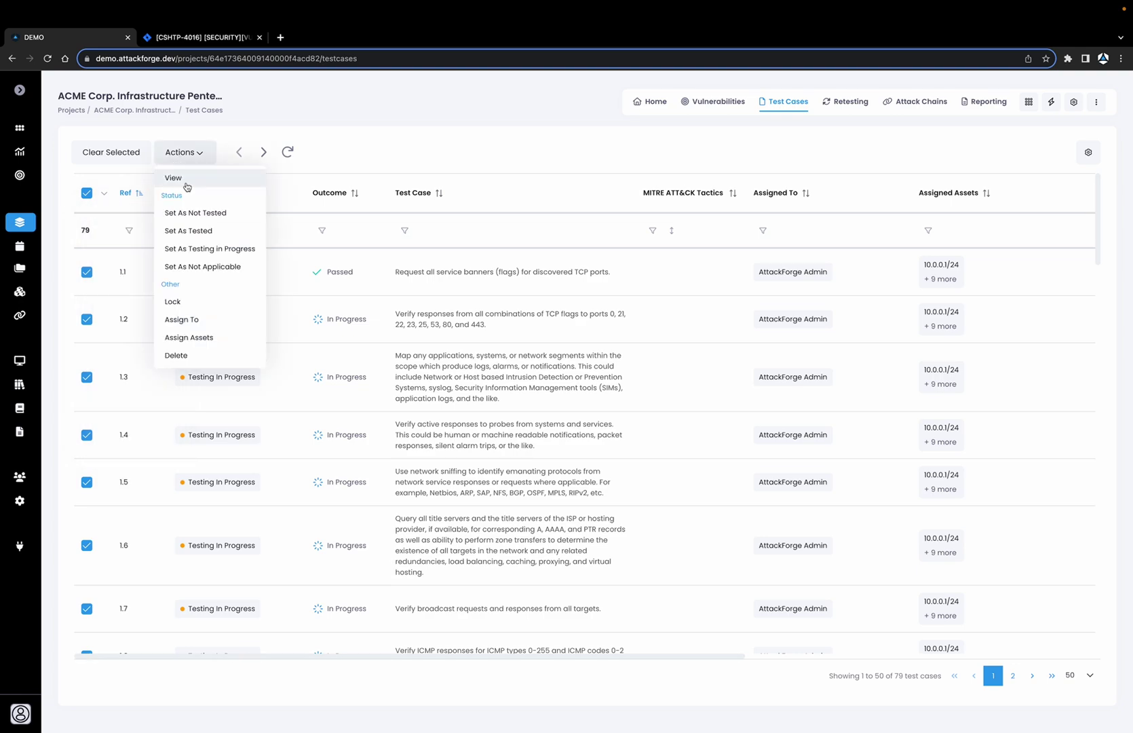
{"action": "left_click", "coordinate": [204, 230]}
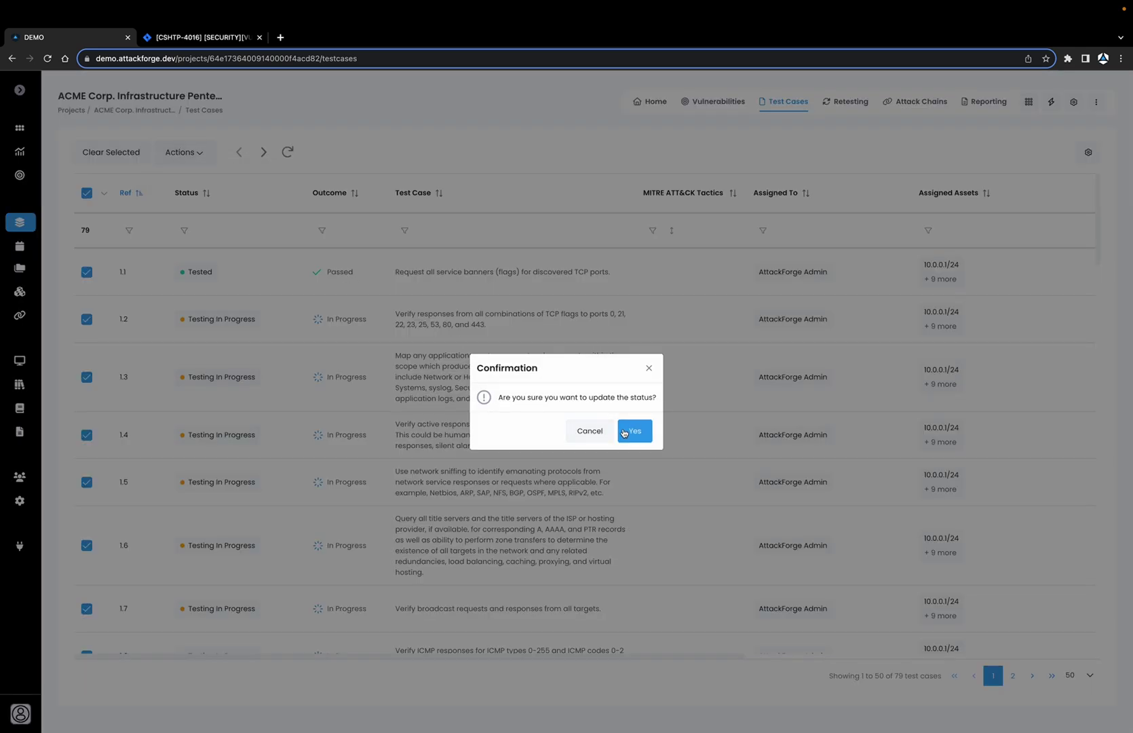
{"action": "left_click", "coordinate": [624, 433]}
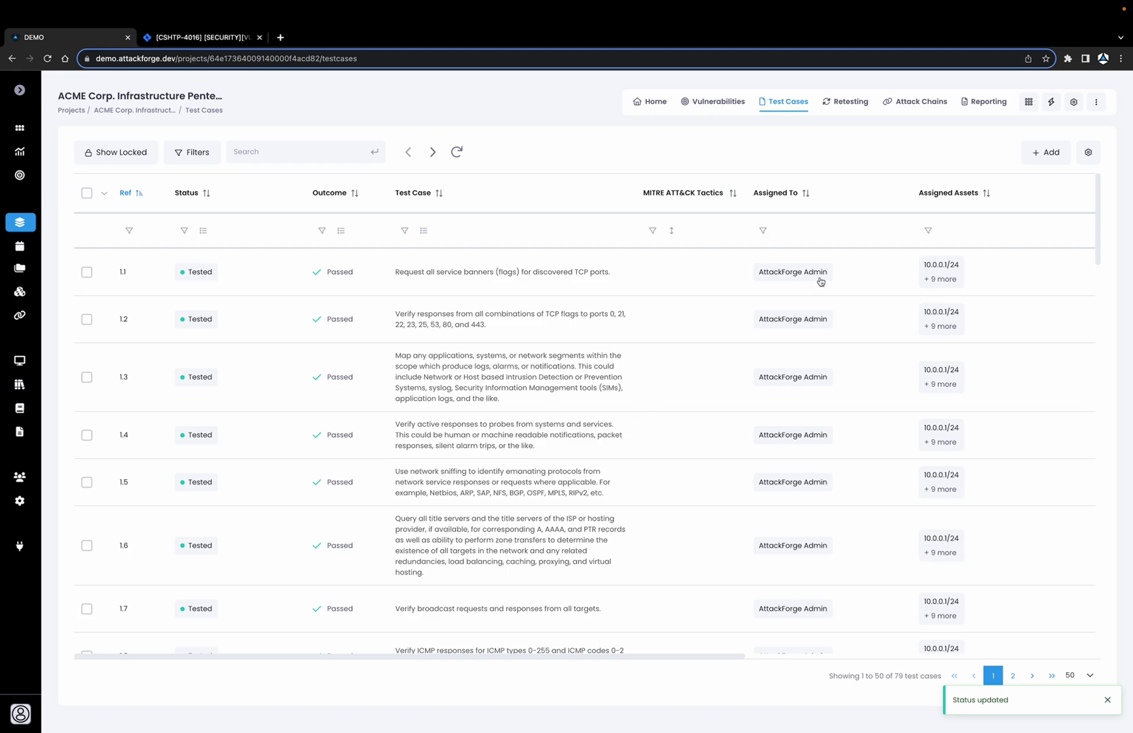
{"action": "left_click", "coordinate": [657, 105]}
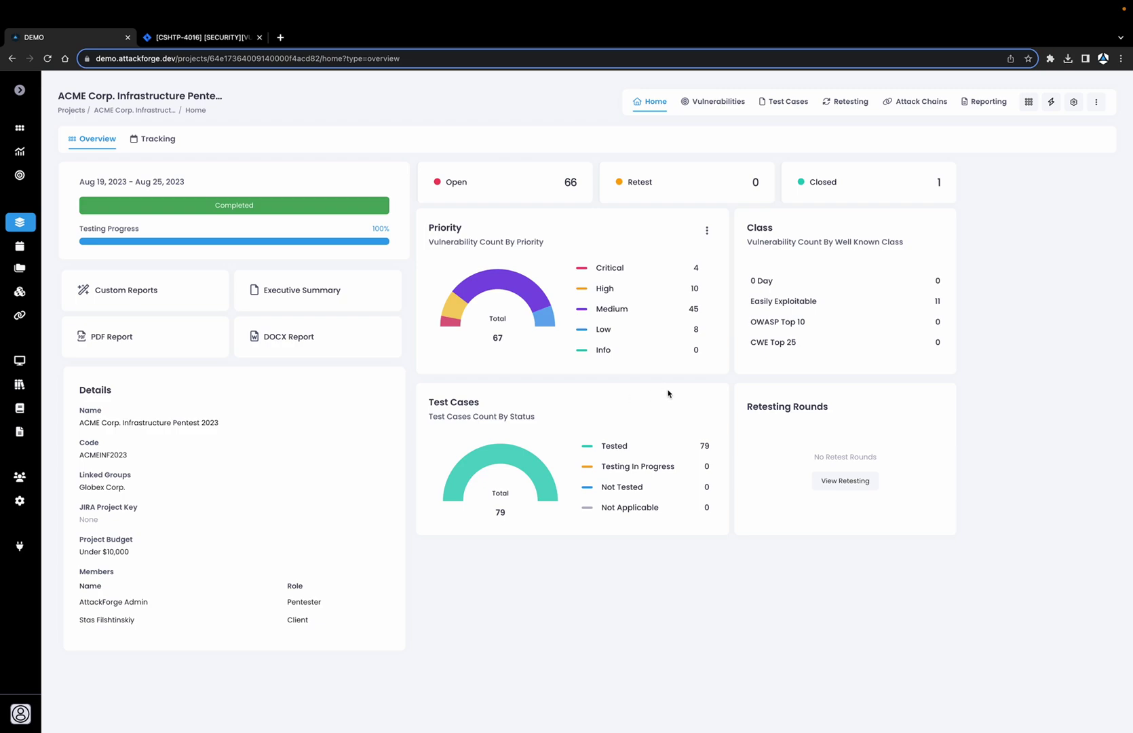
- Download a custom project report using the Pentest Report v3.1a.docx template
{"action": "left_click", "coordinate": [989, 103]}
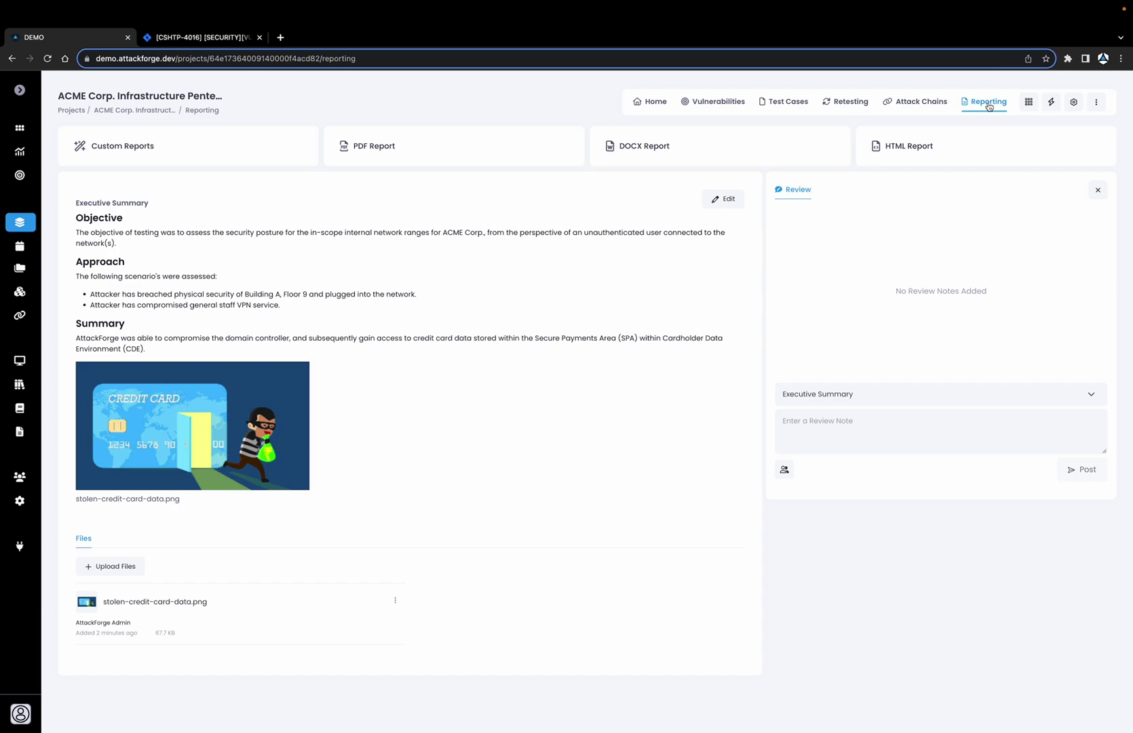
{"action": "left_click", "coordinate": [191, 146]}
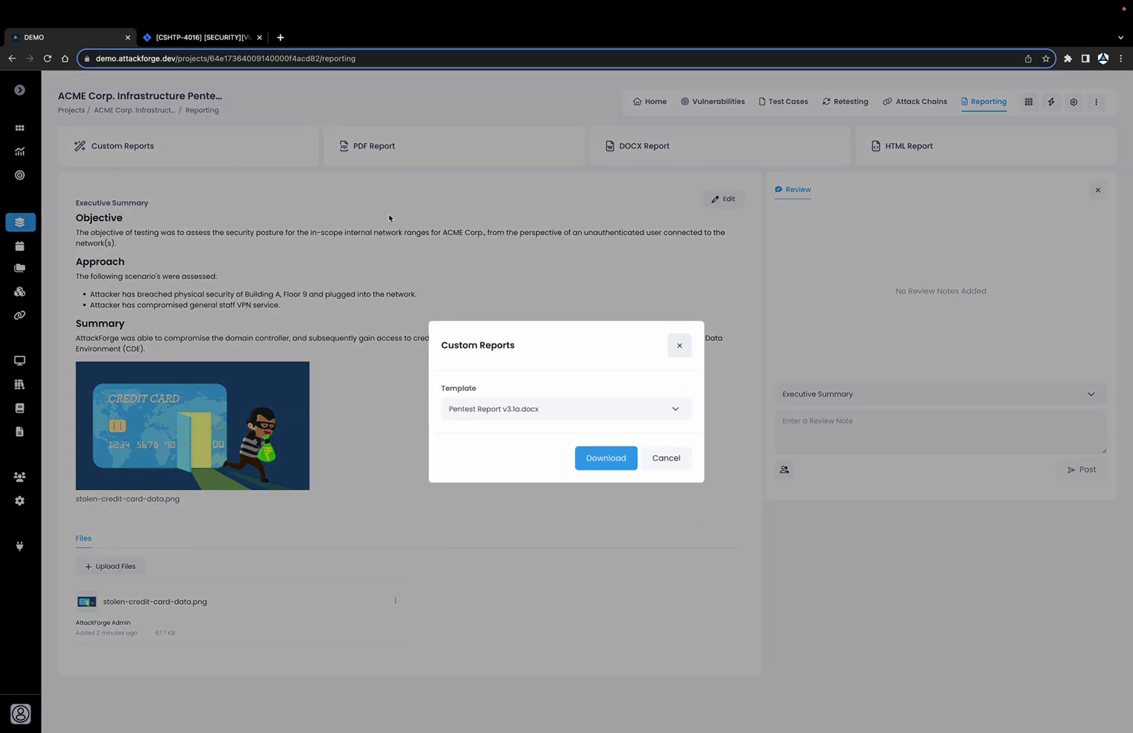
{"action": "left_click", "coordinate": [674, 409]}
{"action": "scroll", "coordinate": [617, 465], "scroll_direction": "down", "scroll_amount": 3}
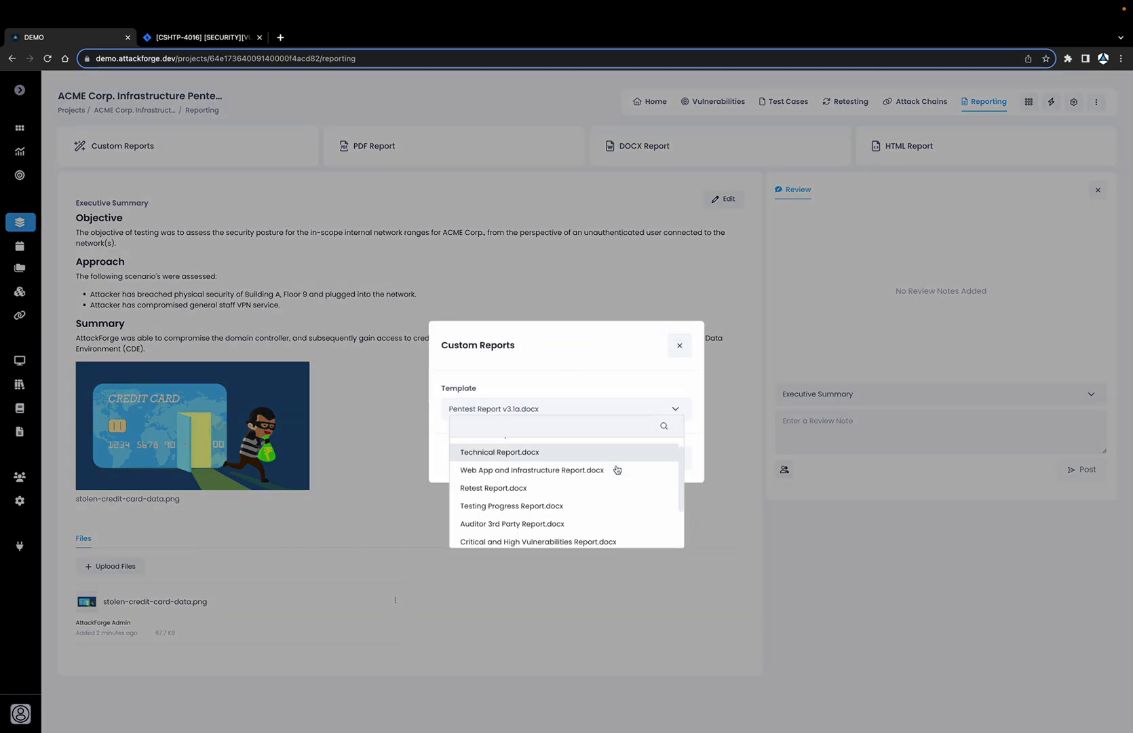
{"action": "scroll", "coordinate": [603, 466], "scroll_direction": "up", "scroll_amount": 3}
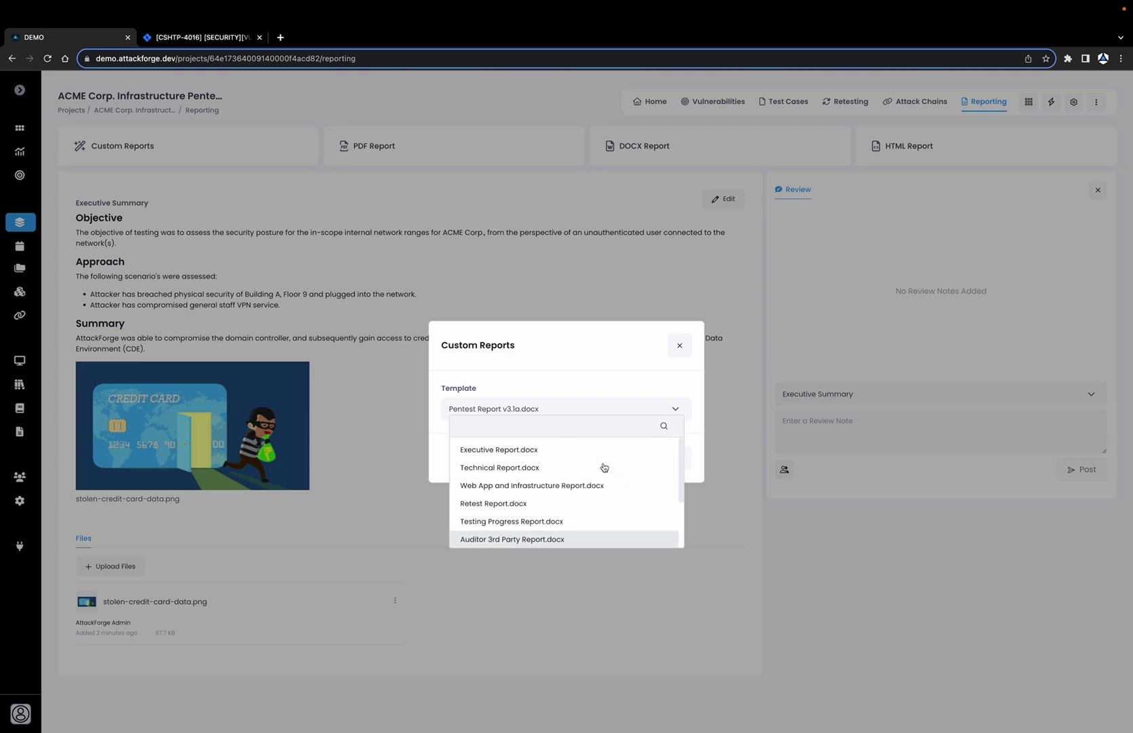
{"action": "scroll", "coordinate": [602, 468], "scroll_direction": "down", "scroll_amount": 3}
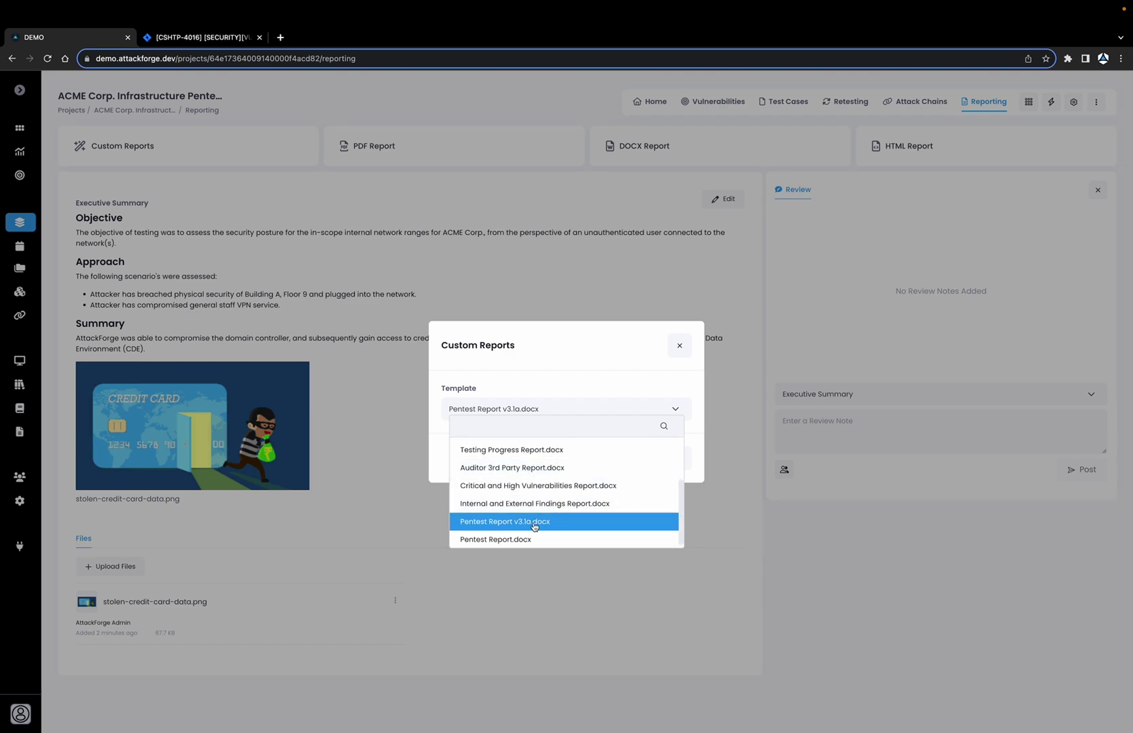
{"action": "scroll", "coordinate": [535, 526], "scroll_direction": "up", "scroll_amount": 1}
{"action": "scroll", "coordinate": [543, 520], "scroll_direction": "down", "scroll_amount": 1}
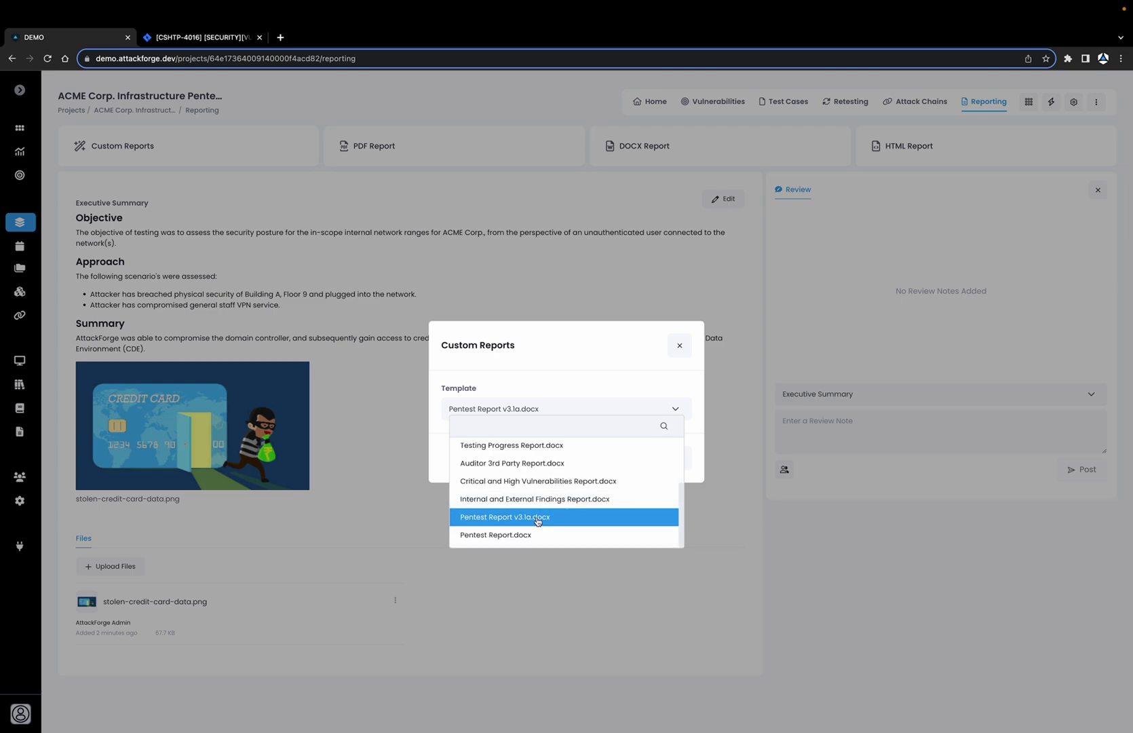
{"action": "left_click", "coordinate": [545, 517]}
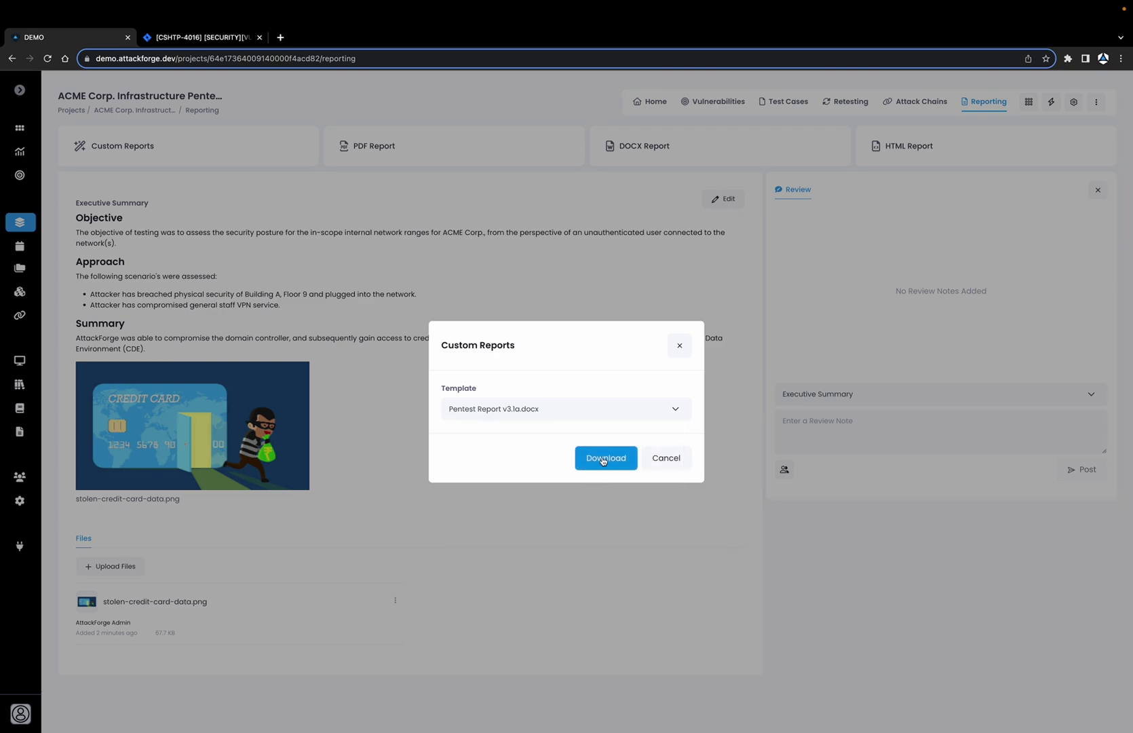
{"action": "left_click", "coordinate": [602, 459]}
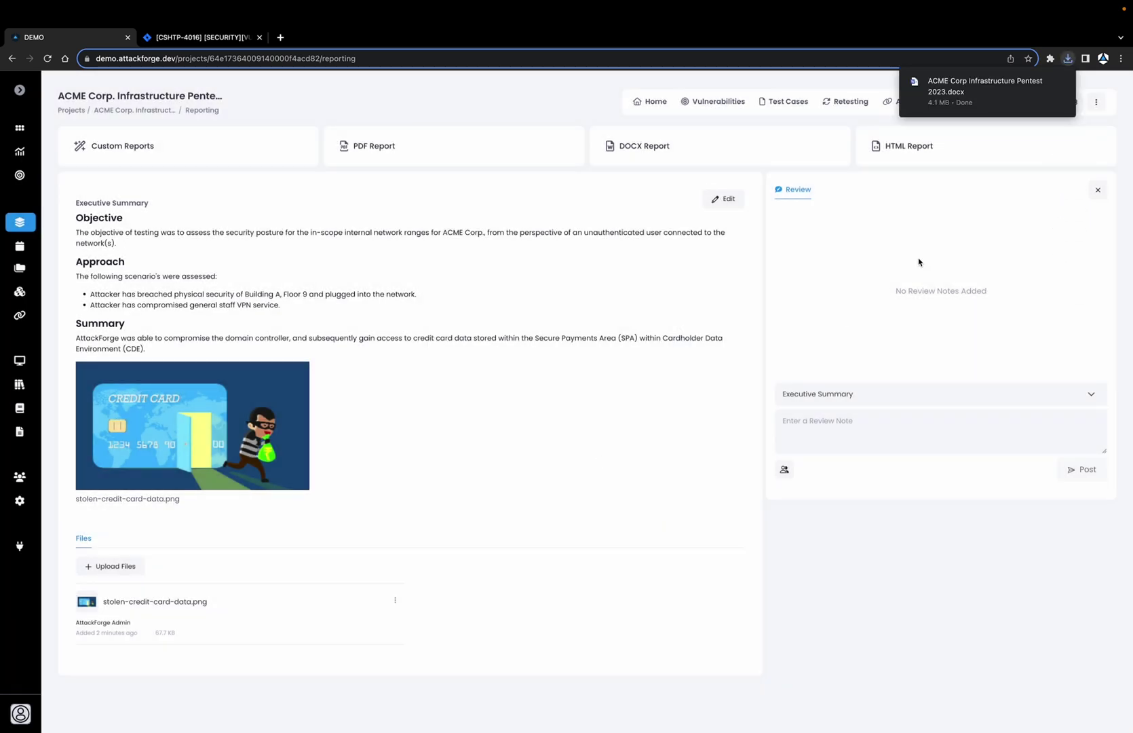
- Open the downloaded ACME Corp Infrastructure Pentest 2023.docx in Word, enlarge the window to full screen and review the table of contents and executive summary
{"action": "left_click", "coordinate": [978, 89]}
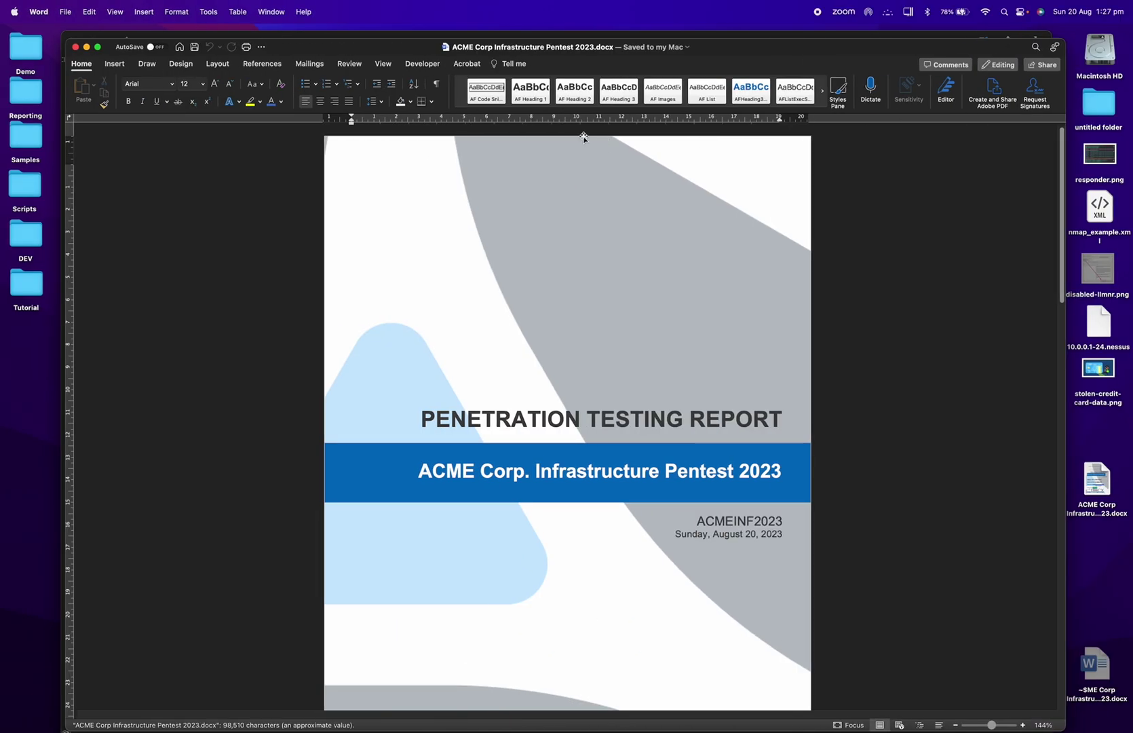
{"action": "left_click", "coordinate": [97, 47]}
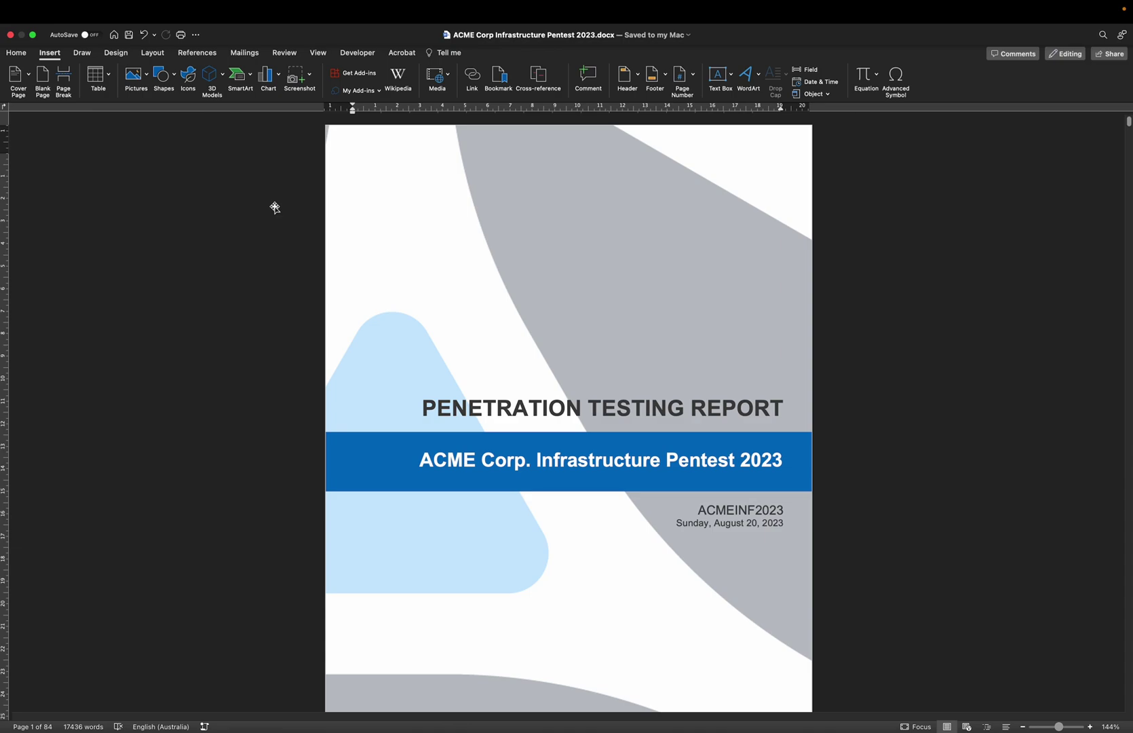
{"action": "scroll", "coordinate": [275, 208], "scroll_direction": "down", "scroll_amount": 15}
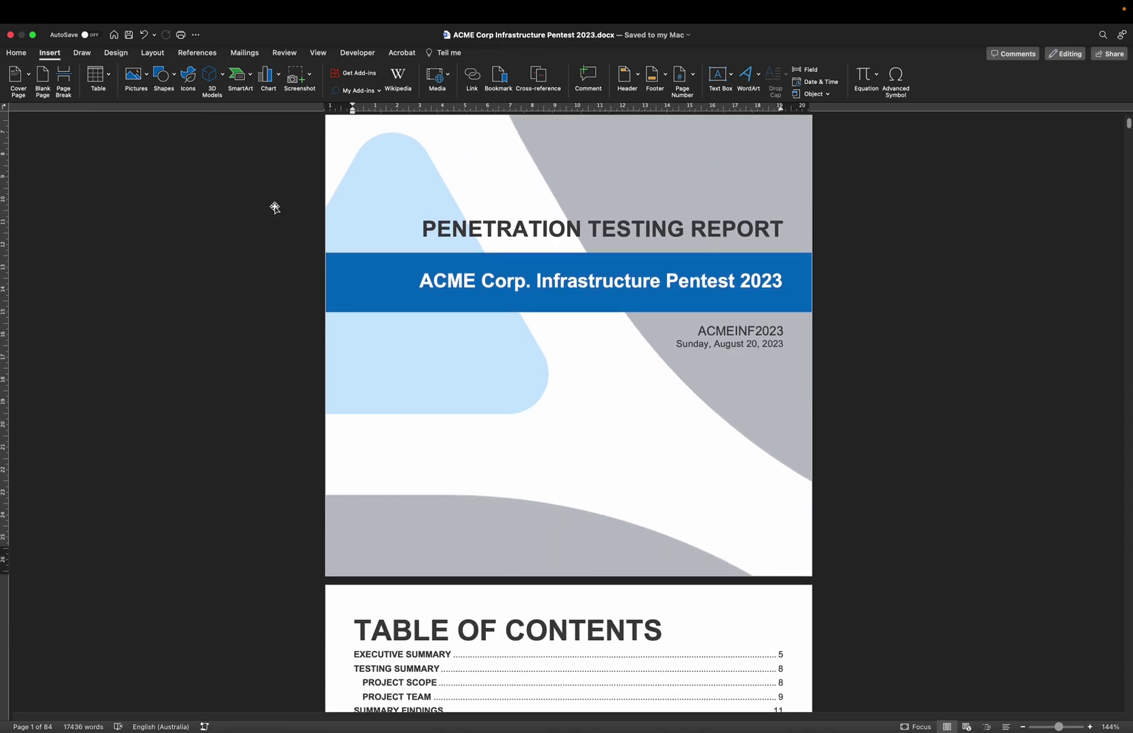
{"action": "scroll", "coordinate": [275, 208], "scroll_direction": "down", "scroll_amount": 10}
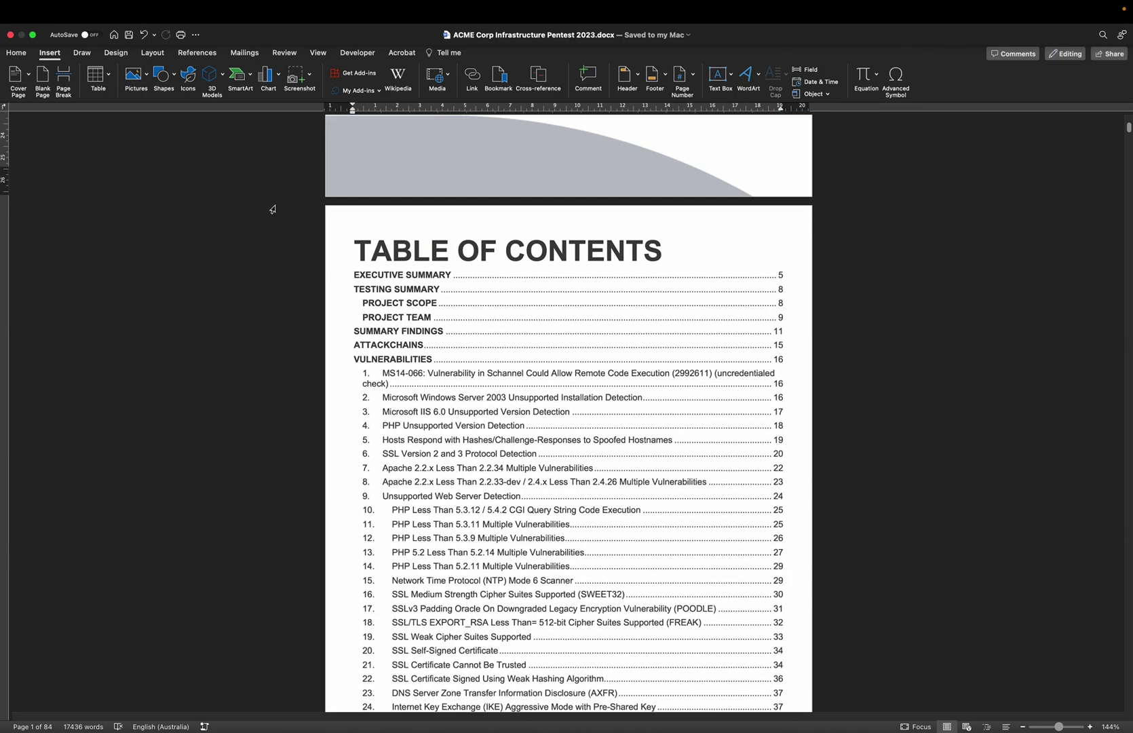
{"action": "scroll", "coordinate": [272, 209], "scroll_direction": "down", "scroll_amount": 12}
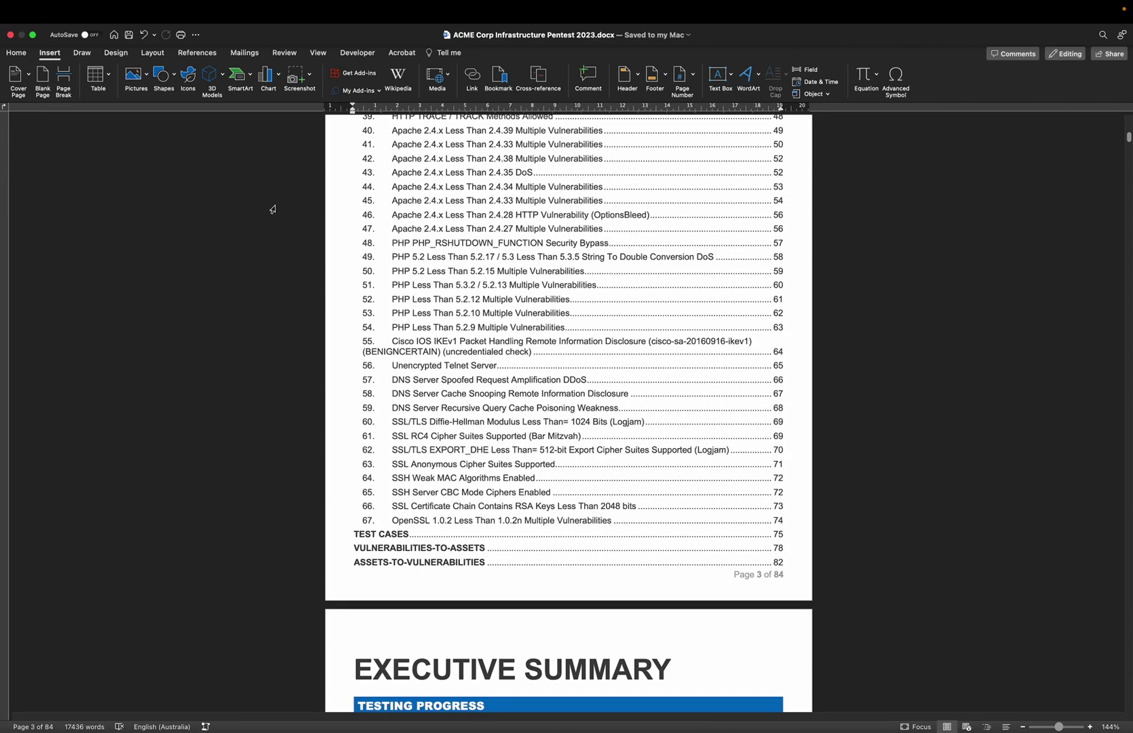
{"action": "scroll", "coordinate": [274, 209], "scroll_direction": "down", "scroll_amount": 3}
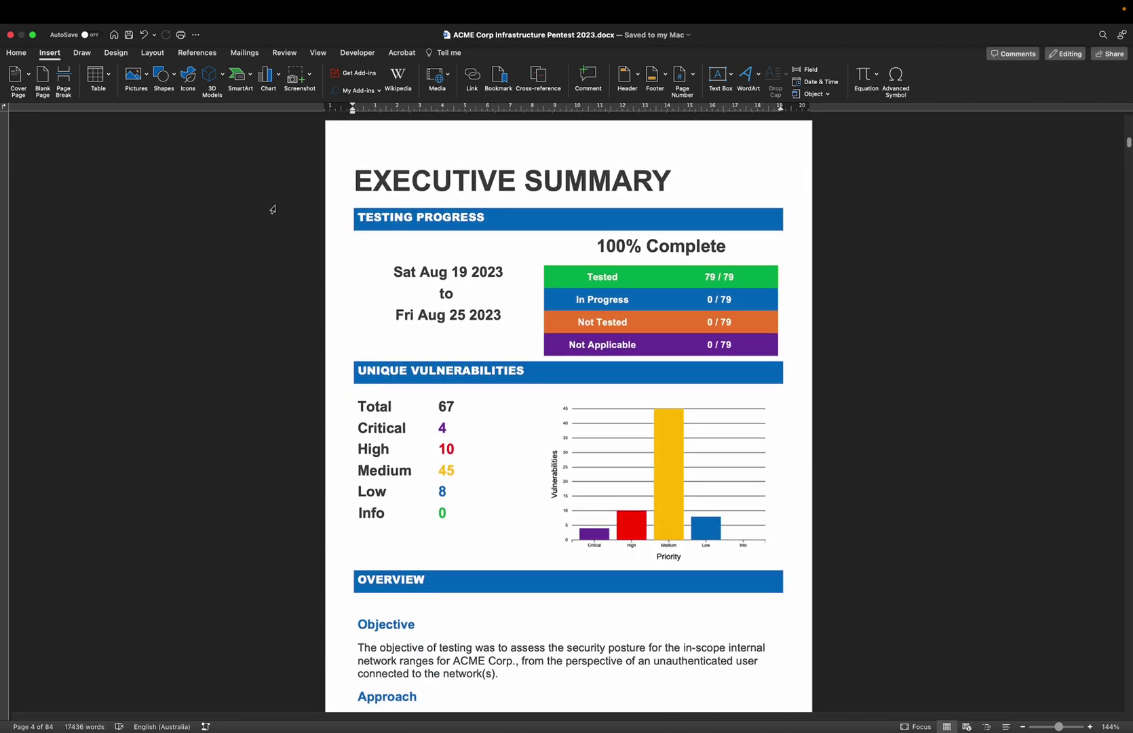
{"action": "scroll", "coordinate": [273, 210], "scroll_direction": "down", "scroll_amount": 1}
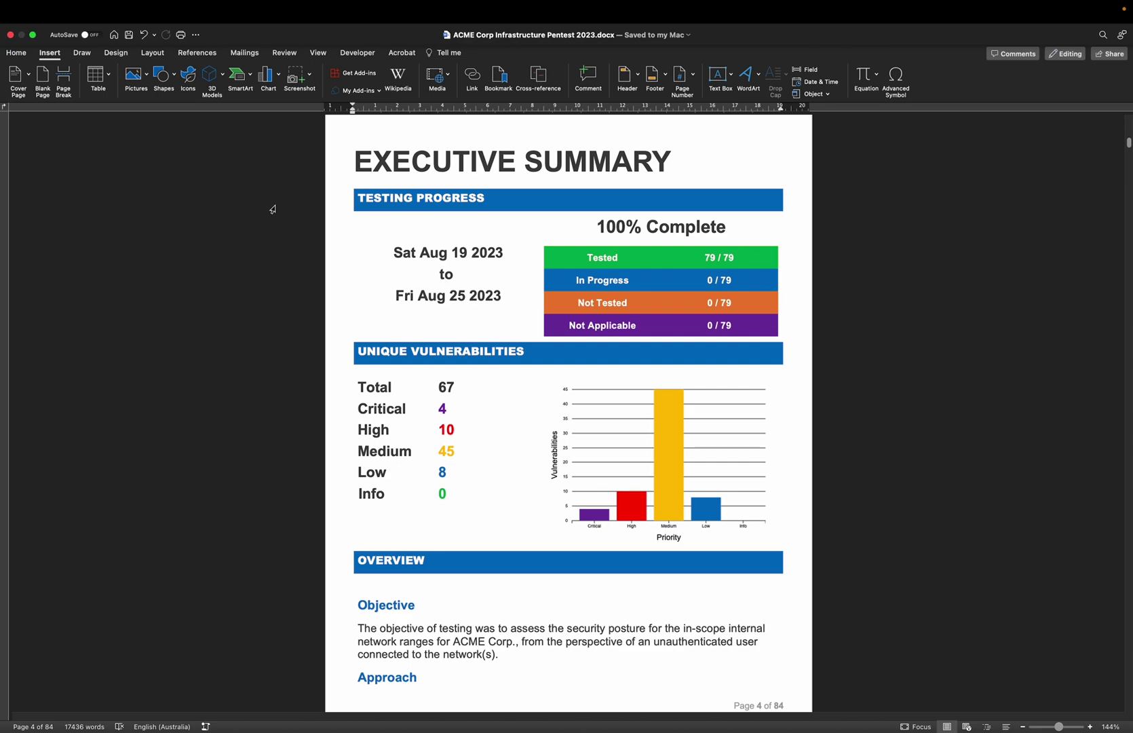
{"action": "scroll", "coordinate": [272, 210], "scroll_direction": "down", "scroll_amount": 1}
{"action": "scroll", "coordinate": [273, 210], "scroll_direction": "down", "scroll_amount": 8}
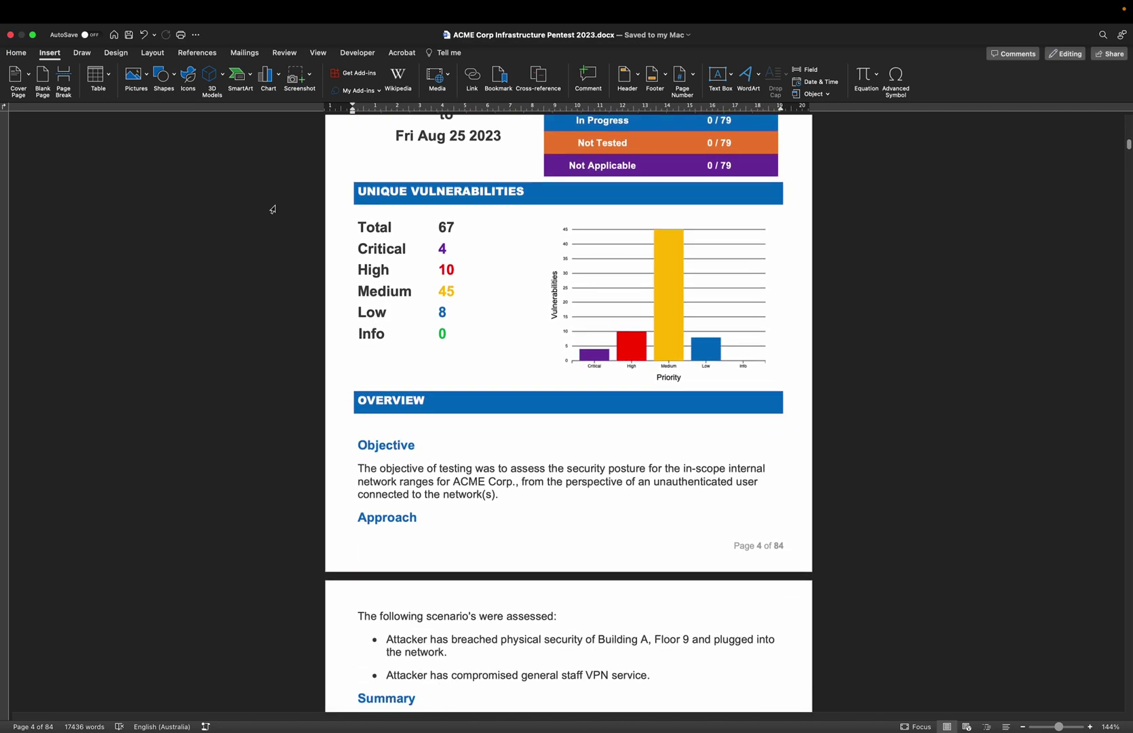
{"action": "scroll", "coordinate": [273, 210], "scroll_direction": "down", "scroll_amount": 15}
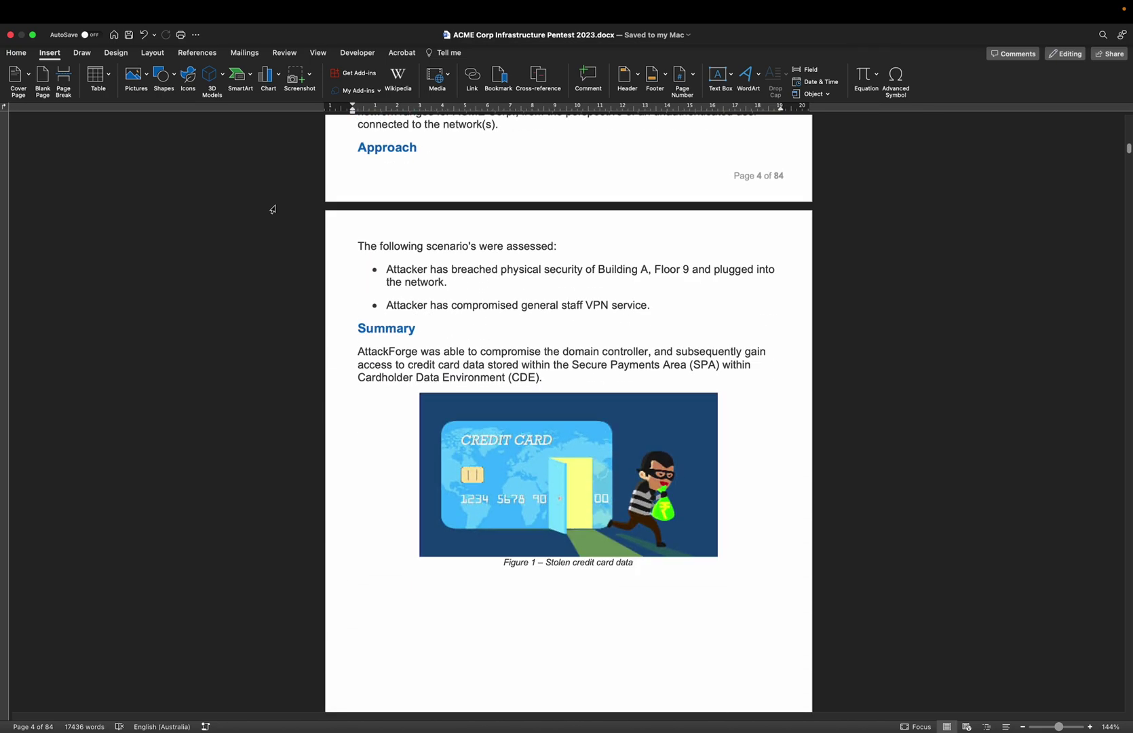
- Review the report's testing summary, project scope, project team and summary findings table
{"action": "scroll", "coordinate": [273, 210], "scroll_direction": "down", "scroll_amount": 20}
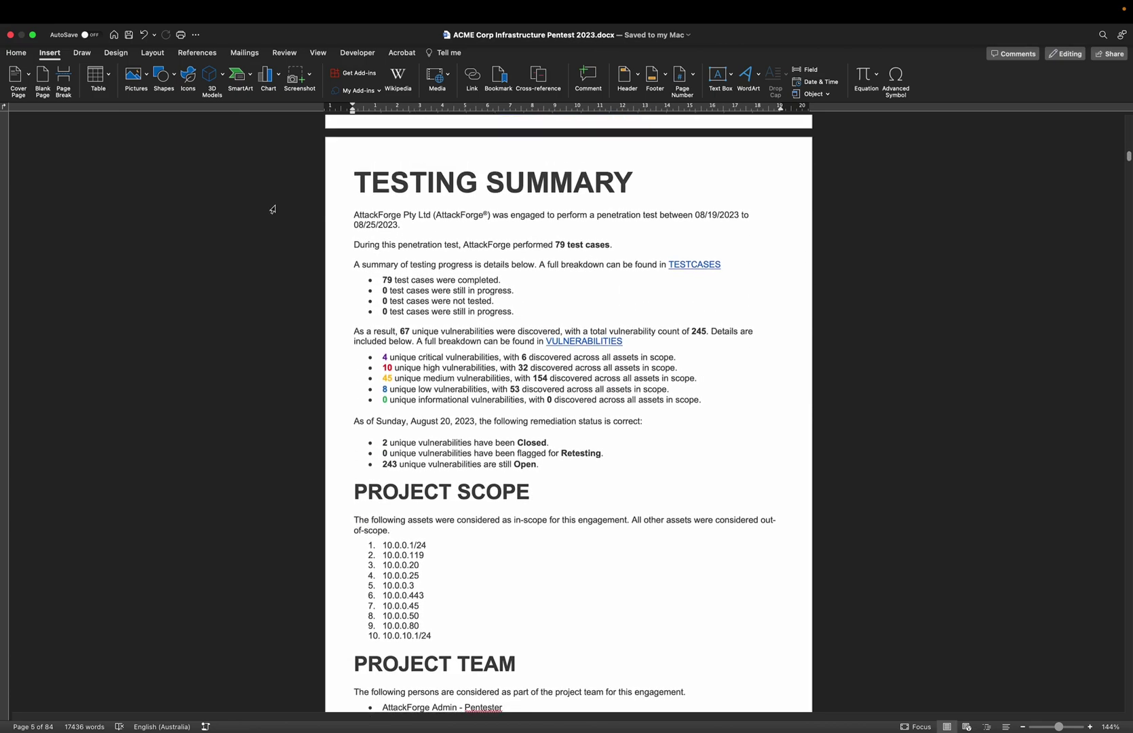
{"action": "scroll", "coordinate": [273, 210], "scroll_direction": "down", "scroll_amount": 5}
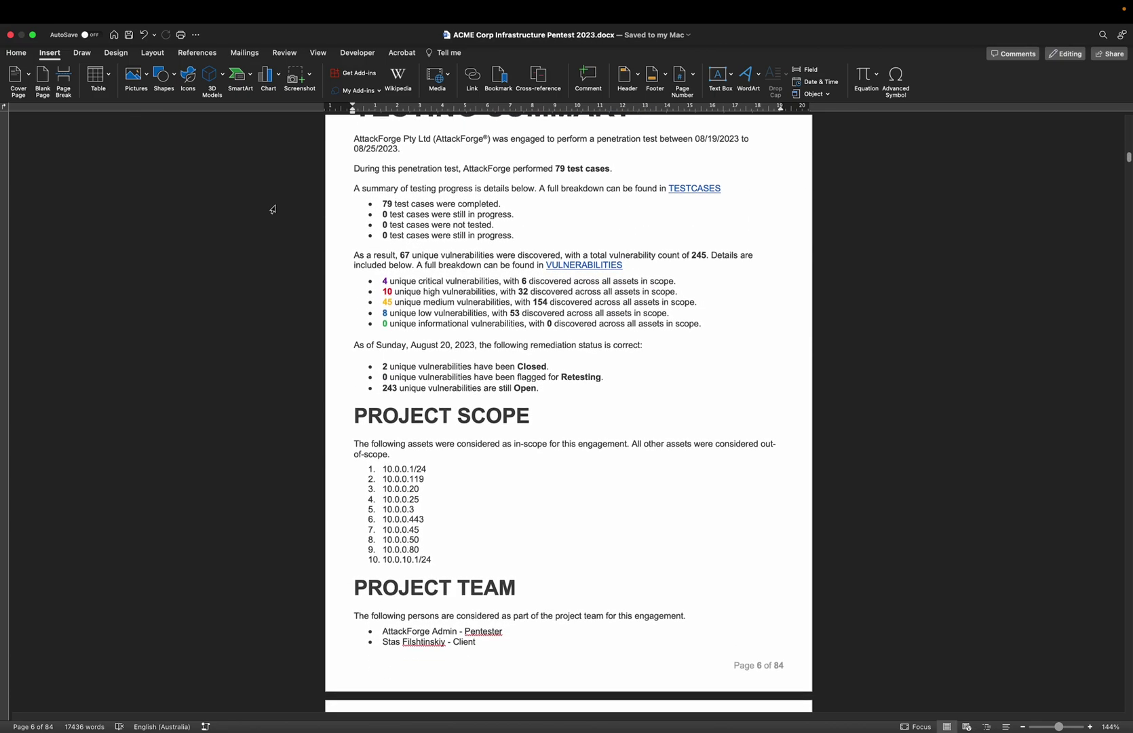
{"action": "scroll", "coordinate": [273, 209], "scroll_direction": "down", "scroll_amount": 16}
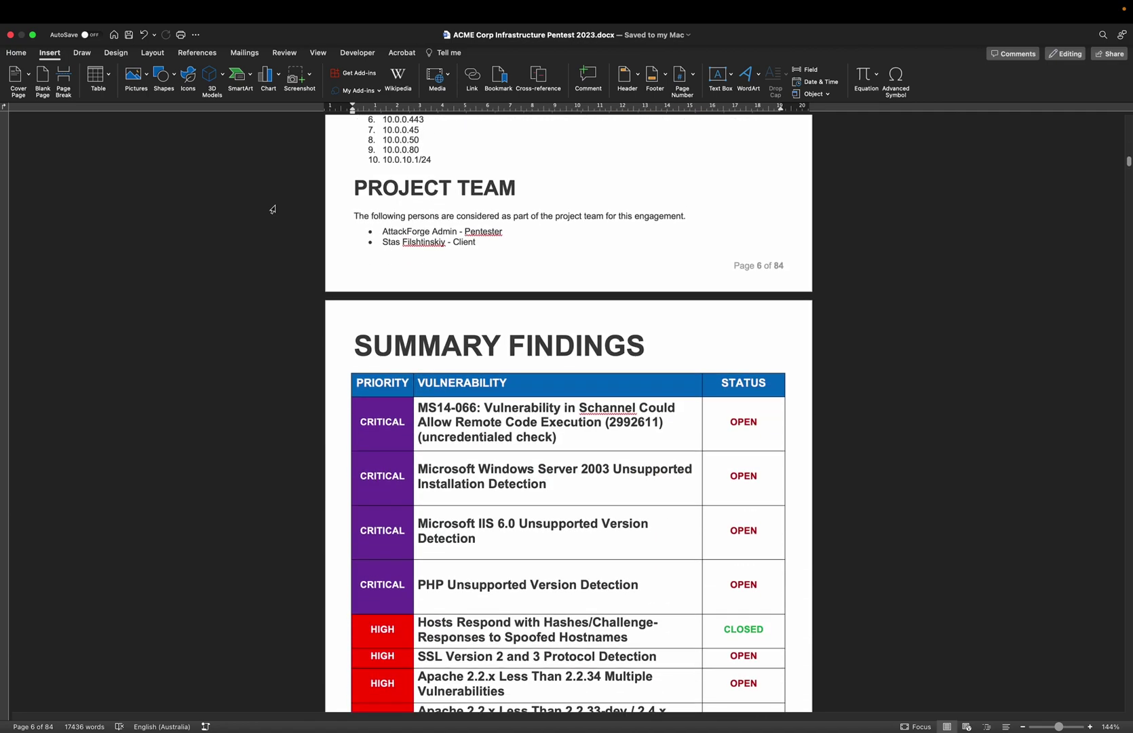
{"action": "scroll", "coordinate": [273, 210], "scroll_direction": "down", "scroll_amount": 1}
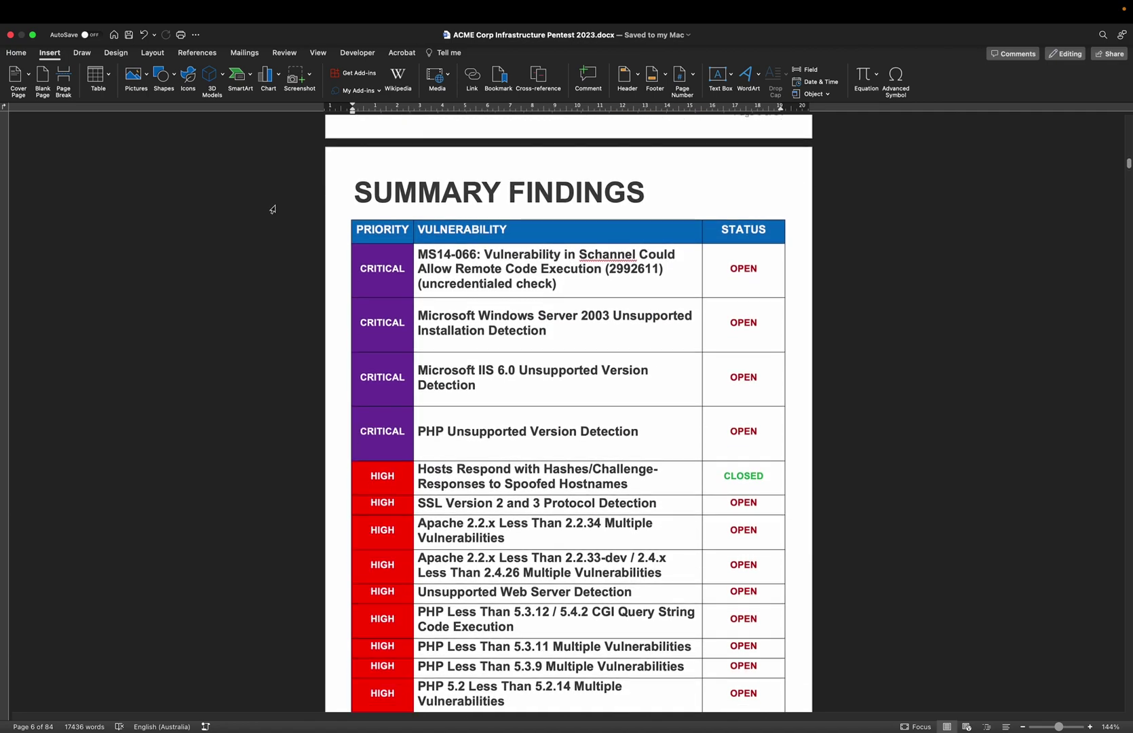
{"action": "scroll", "coordinate": [273, 210], "scroll_direction": "down", "scroll_amount": 1}
{"action": "scroll", "coordinate": [273, 210], "scroll_direction": "down", "scroll_amount": 1}
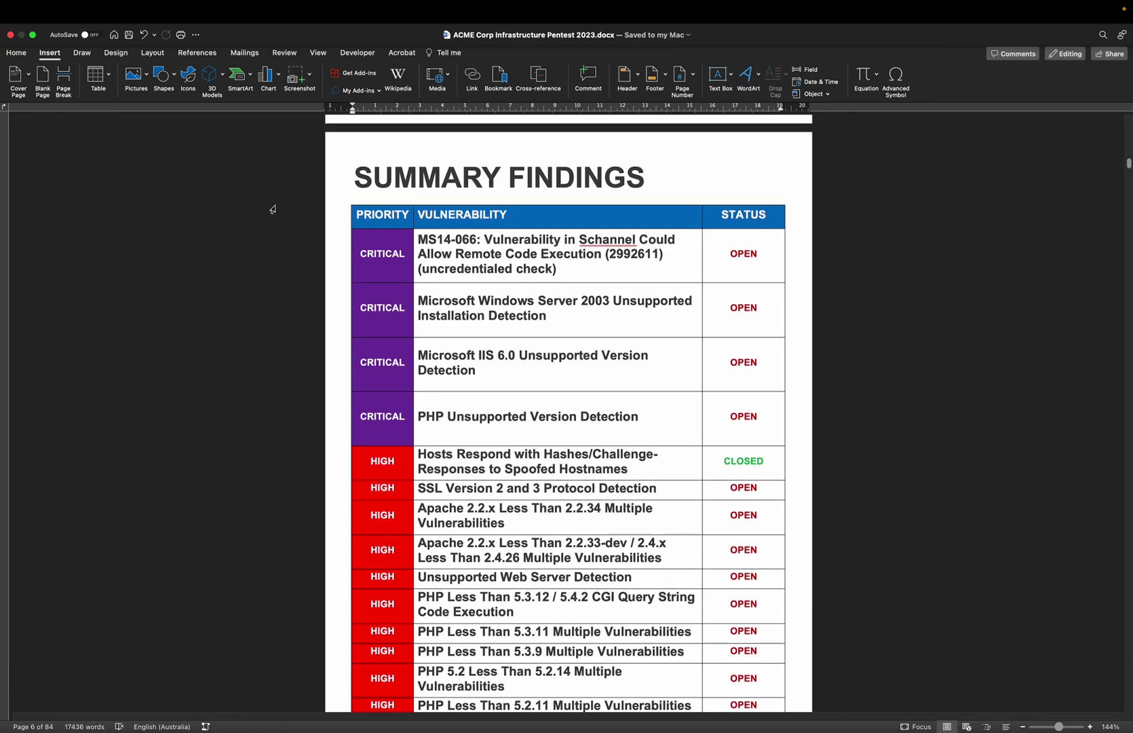
{"action": "scroll", "coordinate": [273, 210], "scroll_direction": "down", "scroll_amount": 20}
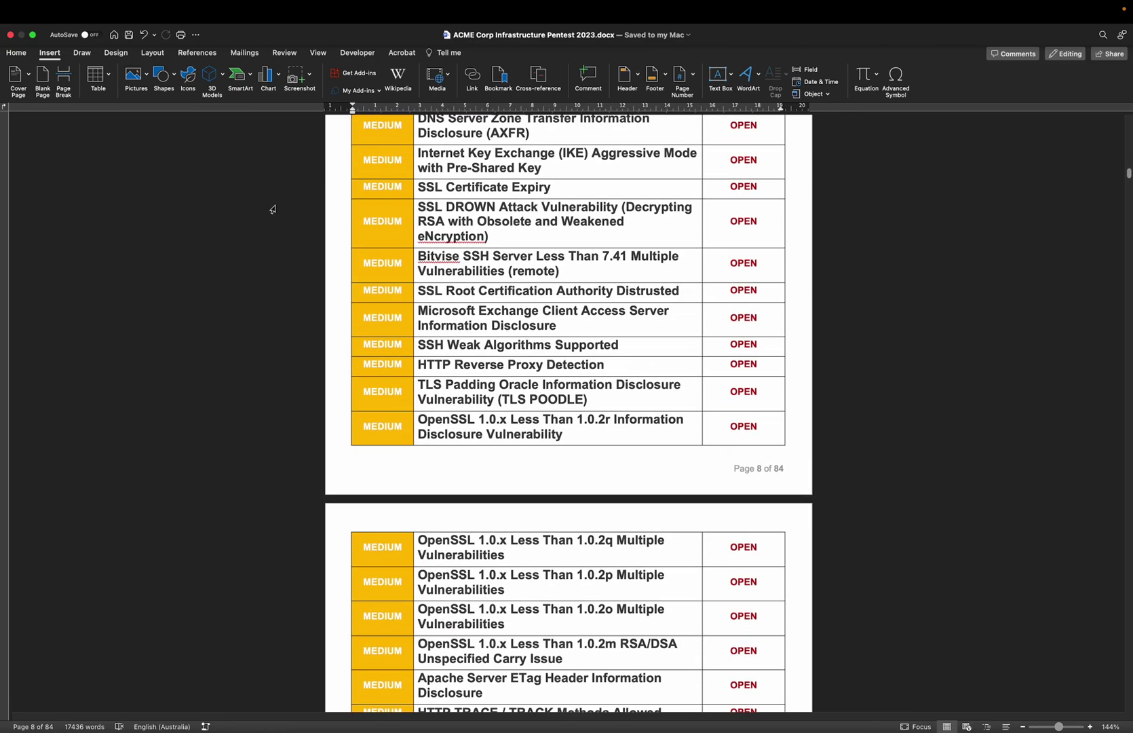
{"action": "scroll", "coordinate": [273, 210], "scroll_direction": "down", "scroll_amount": 20}
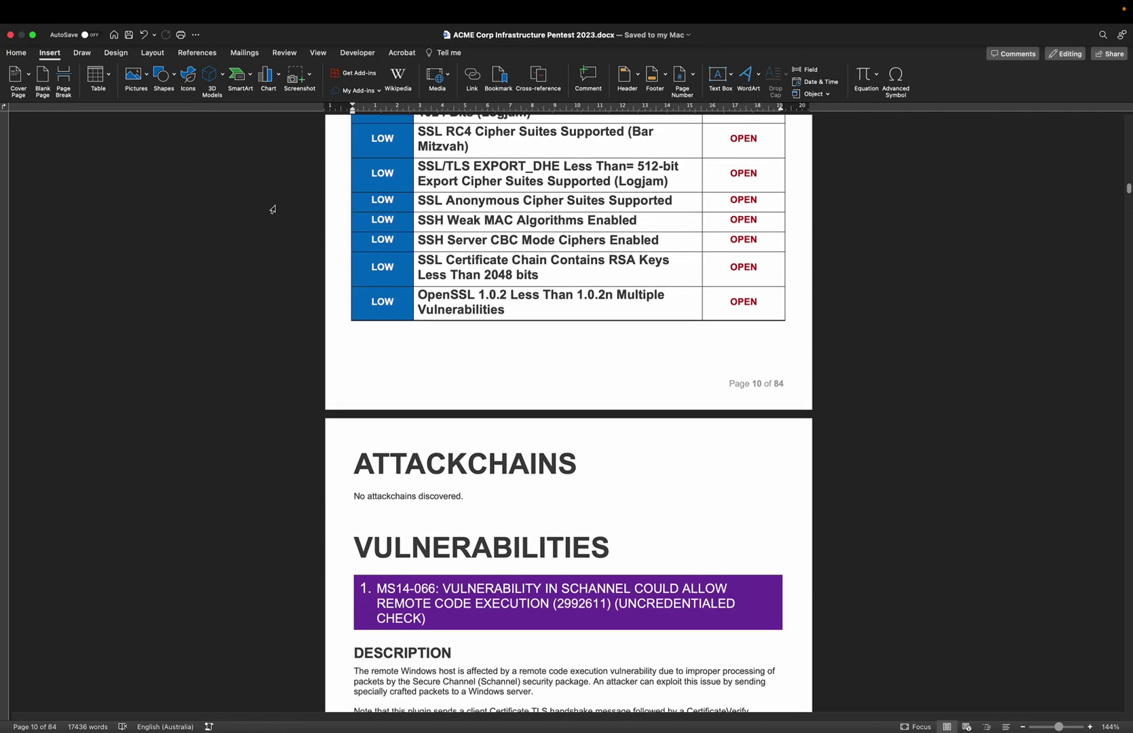
- Review the report's detailed vulnerability entries through the Spoofed Hostnames finding, including its affected assets and remediation notes
{"action": "scroll", "coordinate": [273, 209], "scroll_direction": "down", "scroll_amount": 10}
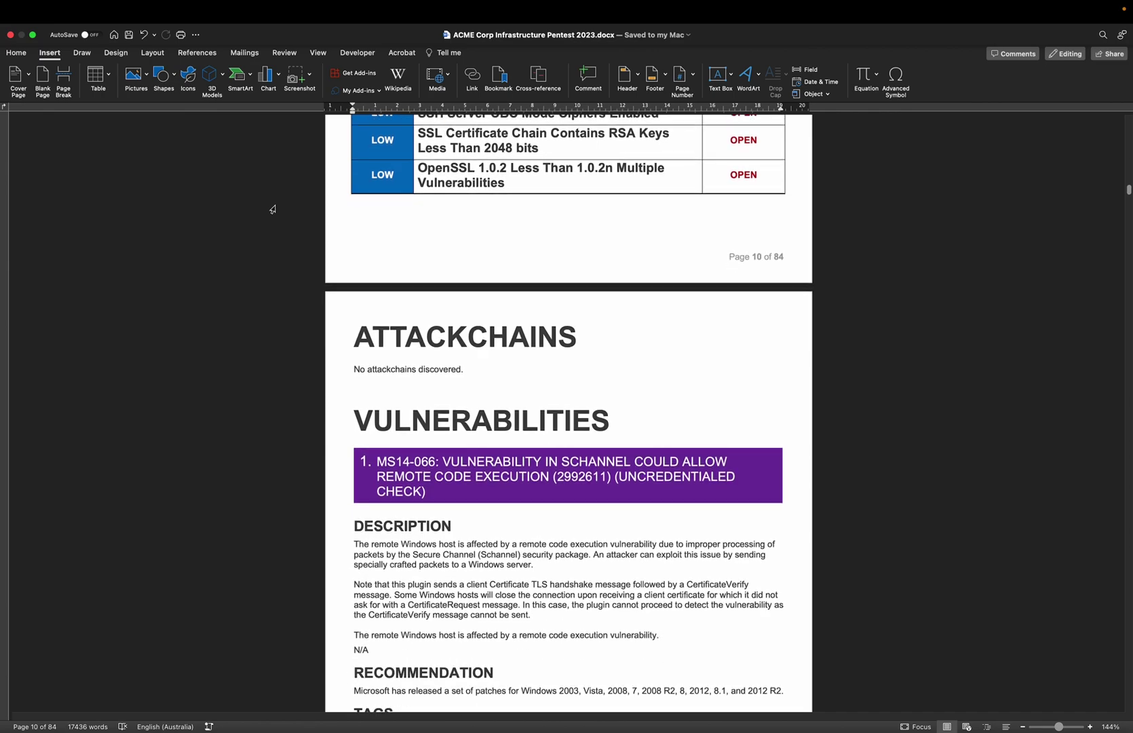
{"action": "scroll", "coordinate": [273, 210], "scroll_direction": "down", "scroll_amount": 12}
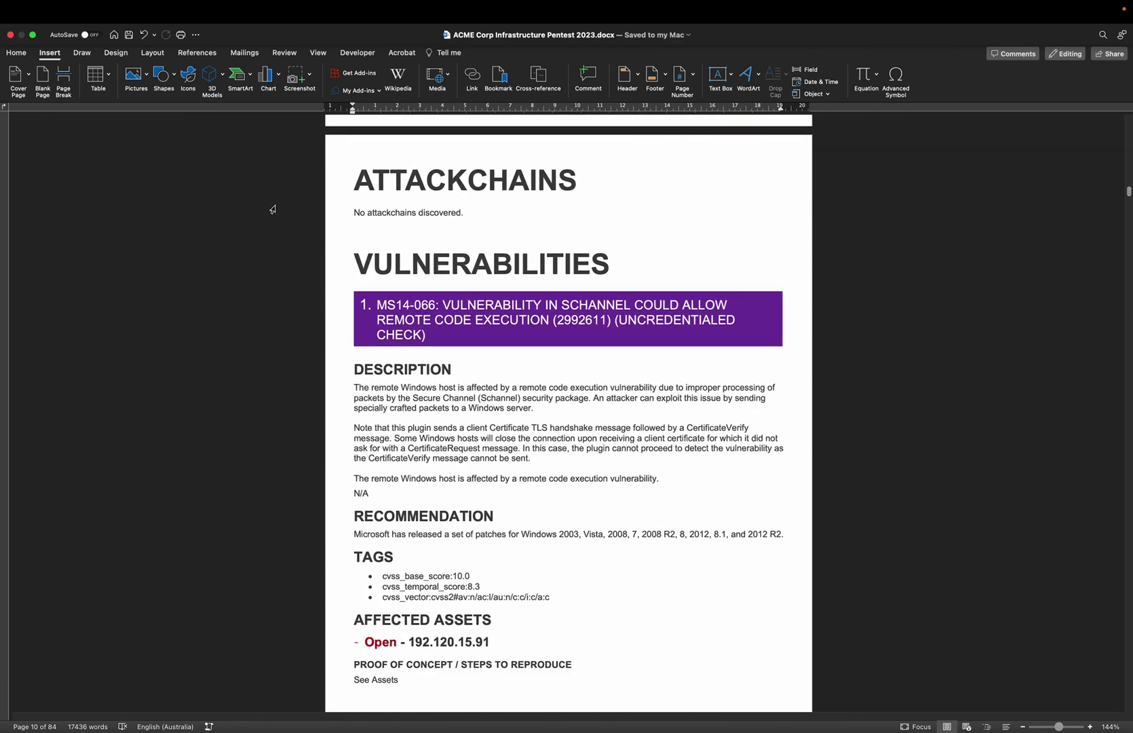
{"action": "scroll", "coordinate": [273, 209], "scroll_direction": "down", "scroll_amount": 20}
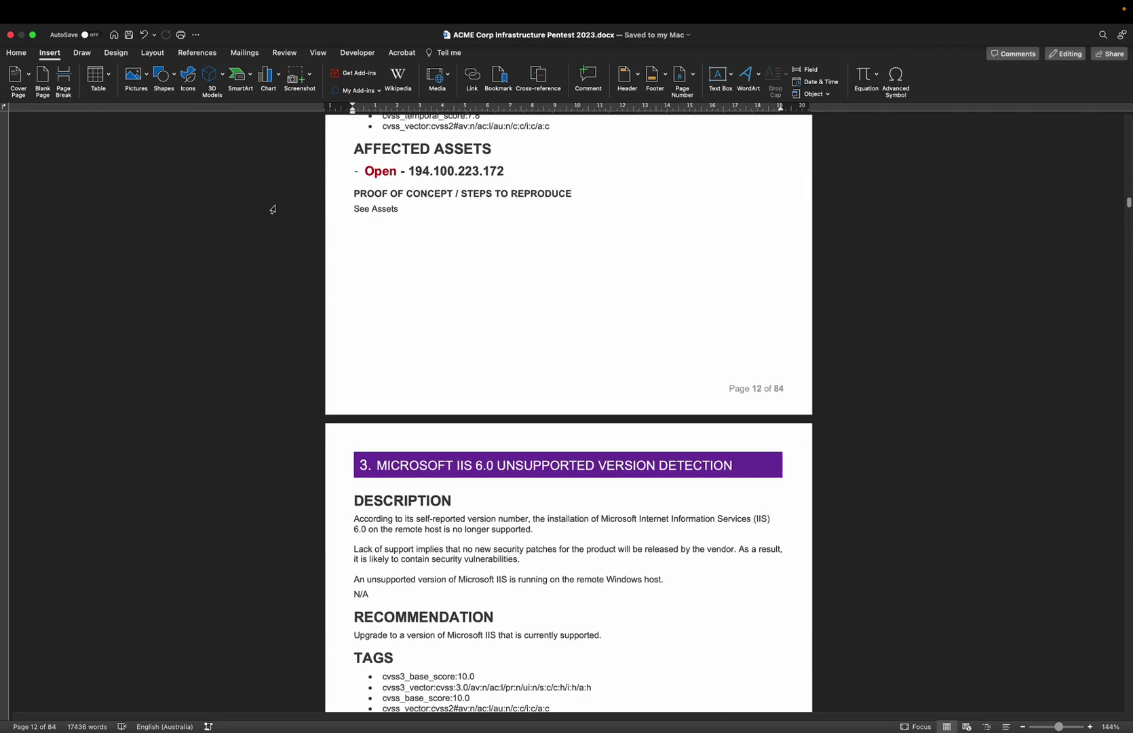
{"action": "scroll", "coordinate": [273, 210], "scroll_direction": "down", "scroll_amount": 20}
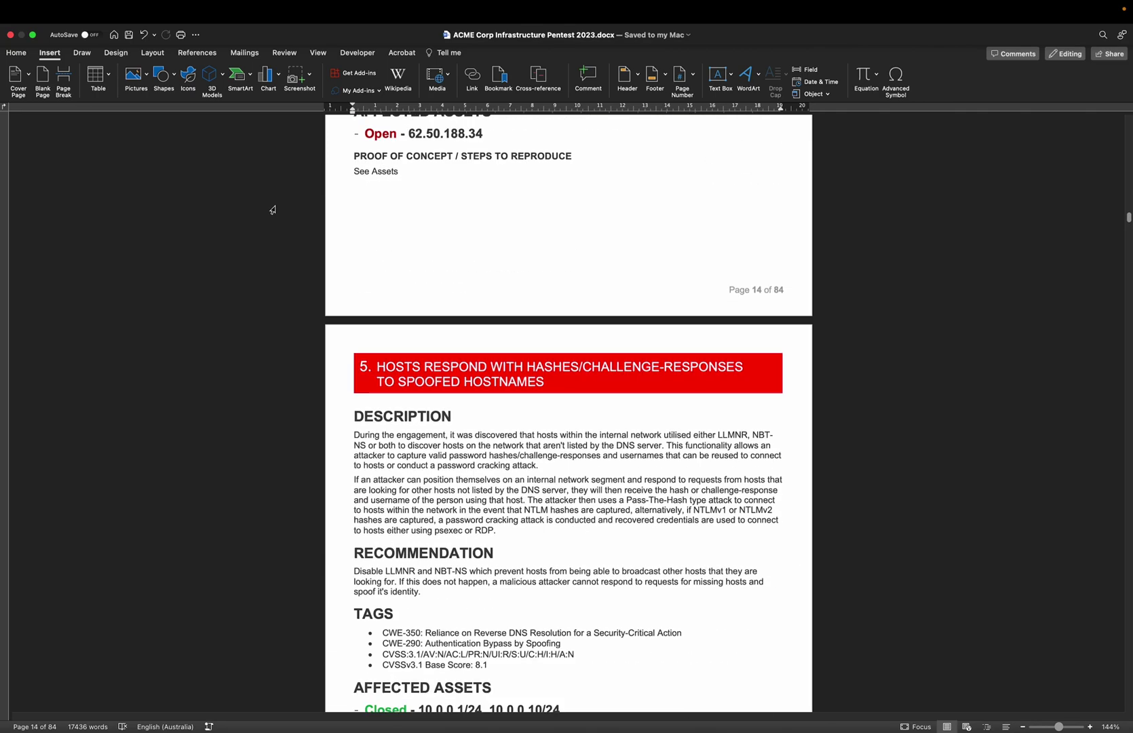
{"action": "scroll", "coordinate": [273, 210], "scroll_direction": "down", "scroll_amount": 18}
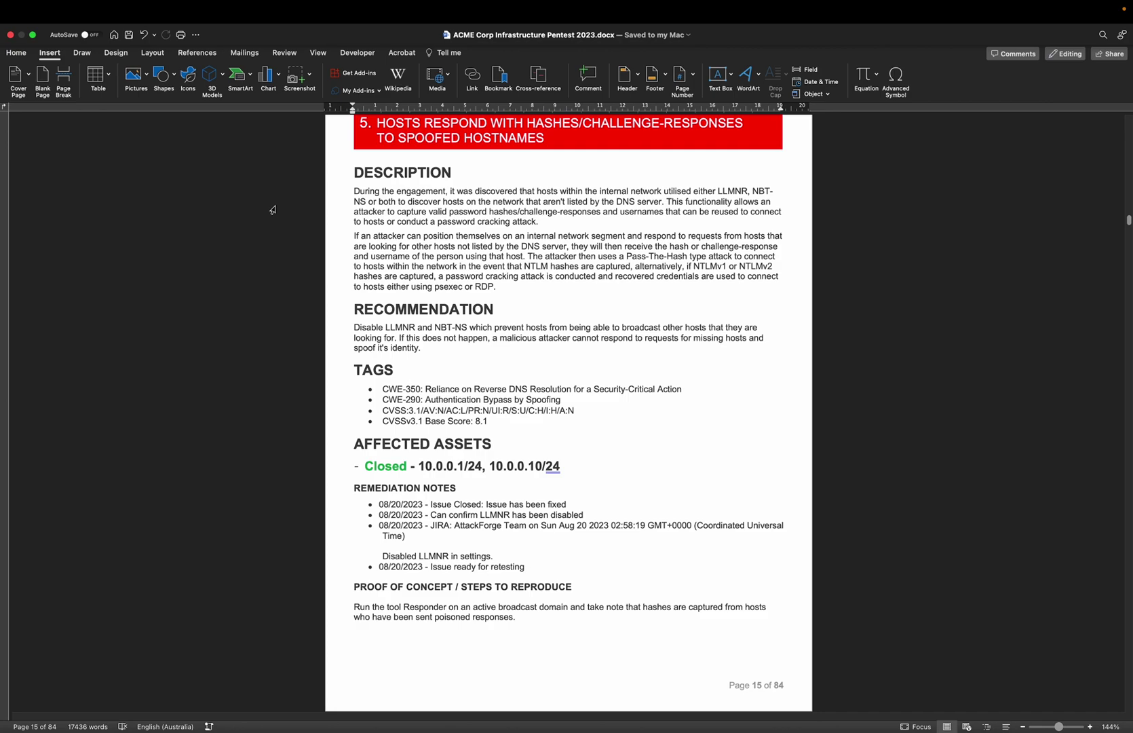
- Review the Spoofed Hostnames finding's proof of concept, including the Responder hash capture screenshot
{"action": "scroll", "coordinate": [273, 210], "scroll_direction": "down", "scroll_amount": 10}
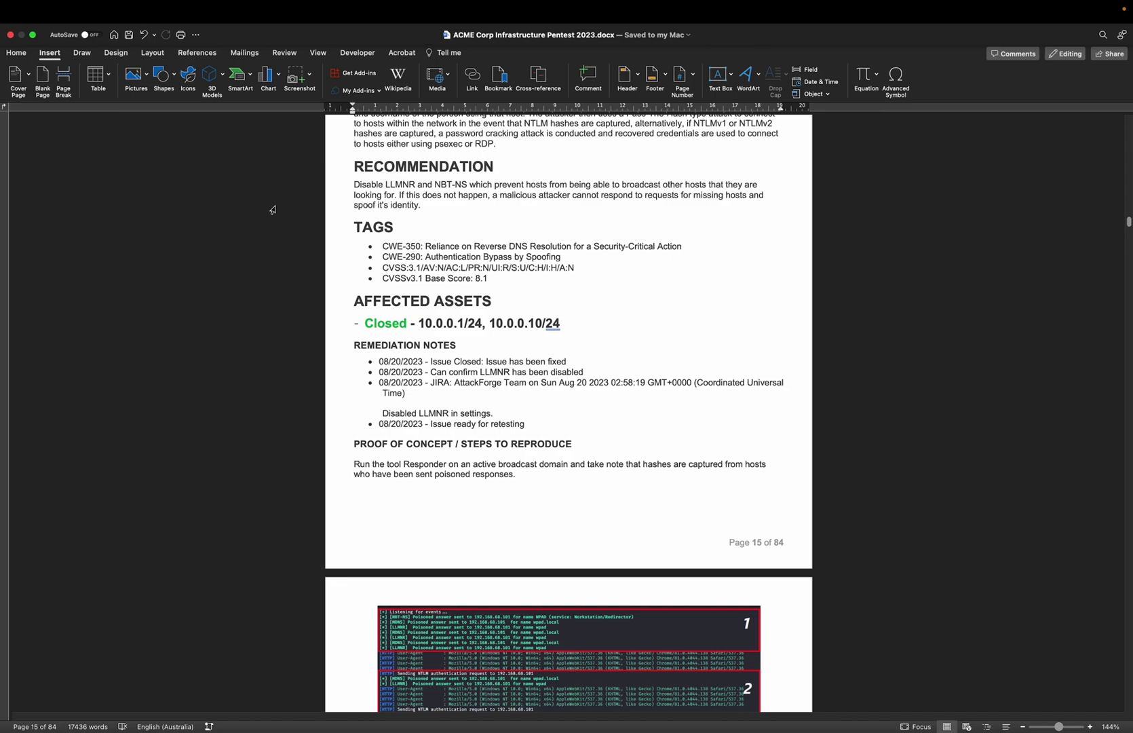
{"action": "scroll", "coordinate": [273, 210], "scroll_direction": "down", "scroll_amount": 1}
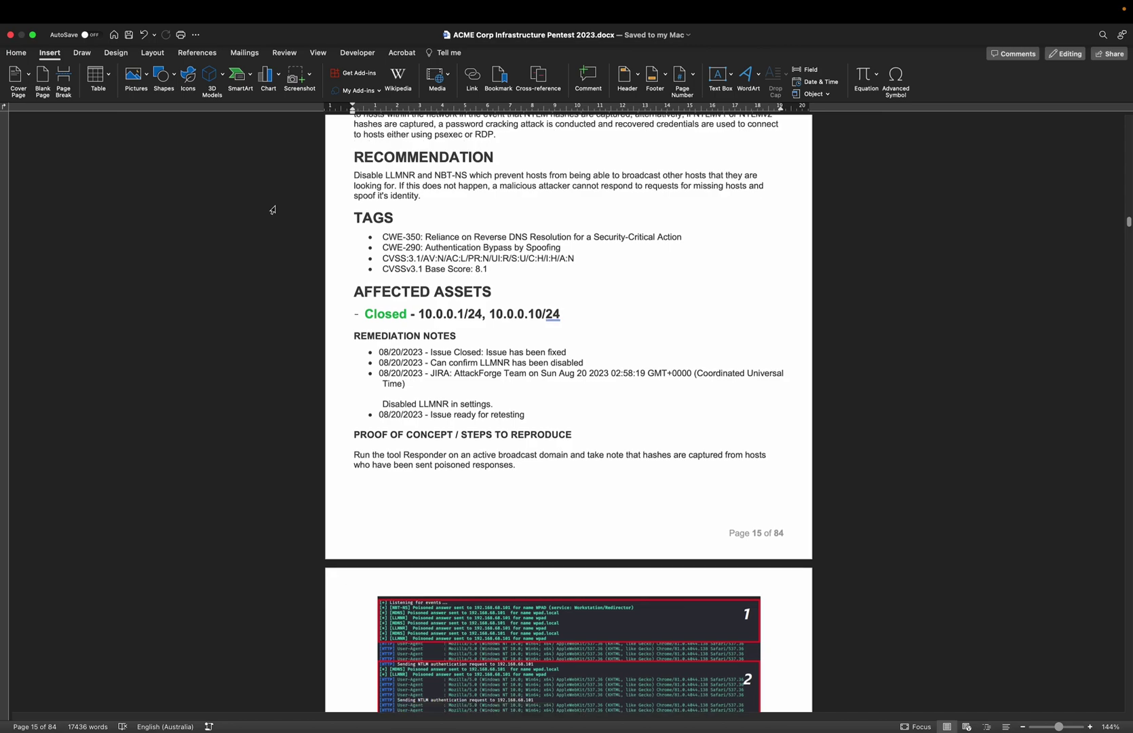
{"action": "scroll", "coordinate": [272, 209], "scroll_direction": "down", "scroll_amount": 1}
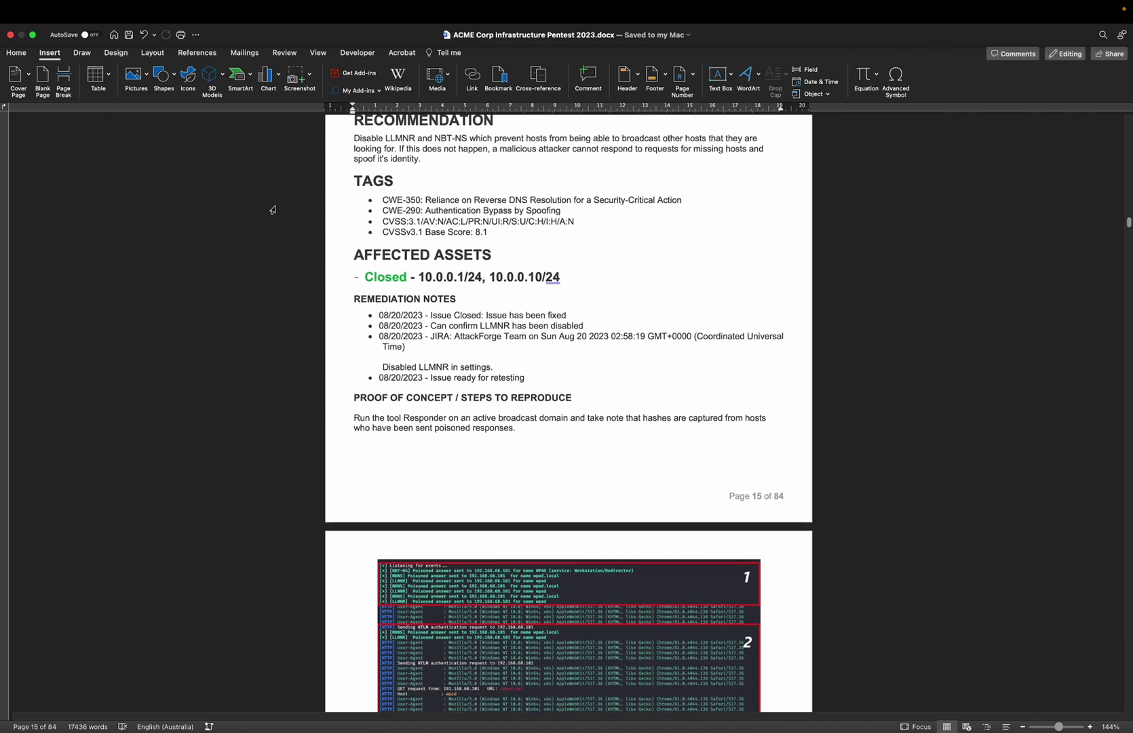
{"action": "scroll", "coordinate": [272, 211], "scroll_direction": "down", "scroll_amount": 5}
{"action": "scroll", "coordinate": [272, 212], "scroll_direction": "down", "scroll_amount": 2}
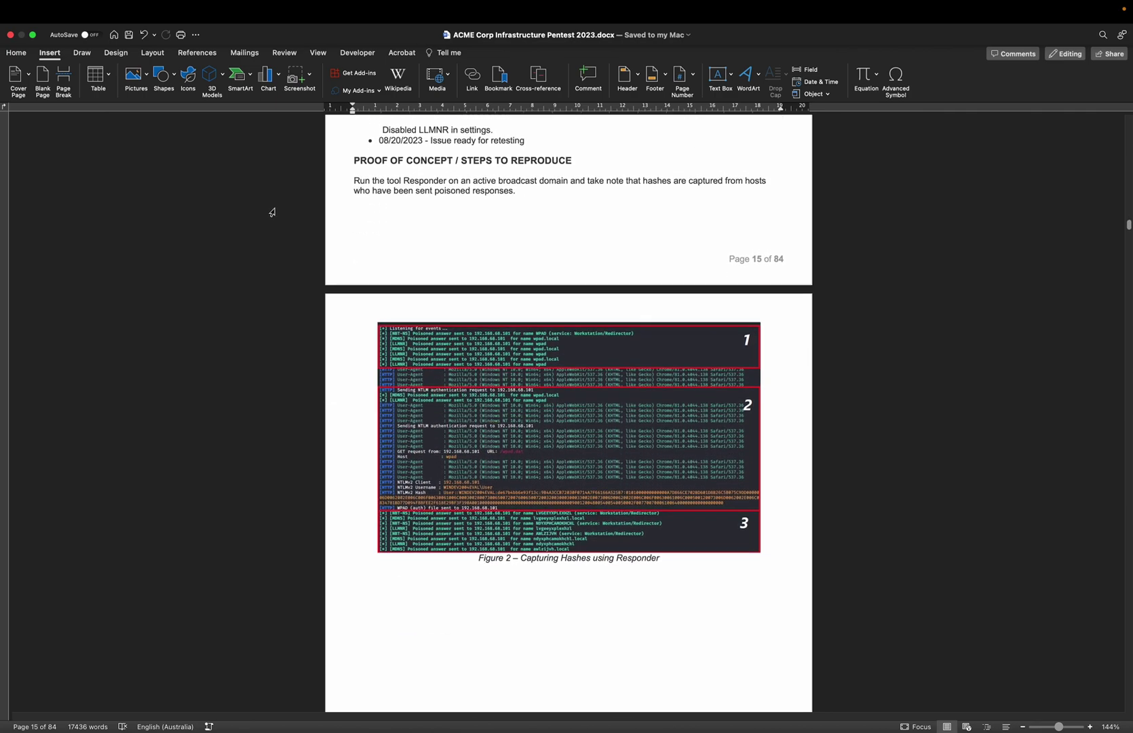
- Jump ahead to the report's Test Cases section and review the completed, in progress, not tested and not applicable lists
{"action": "left_click_drag", "start_coordinate": [1130, 232], "coordinate": [1121, 589]}
{"action": "scroll", "coordinate": [907, 568], "scroll_direction": "down", "scroll_amount": 20}
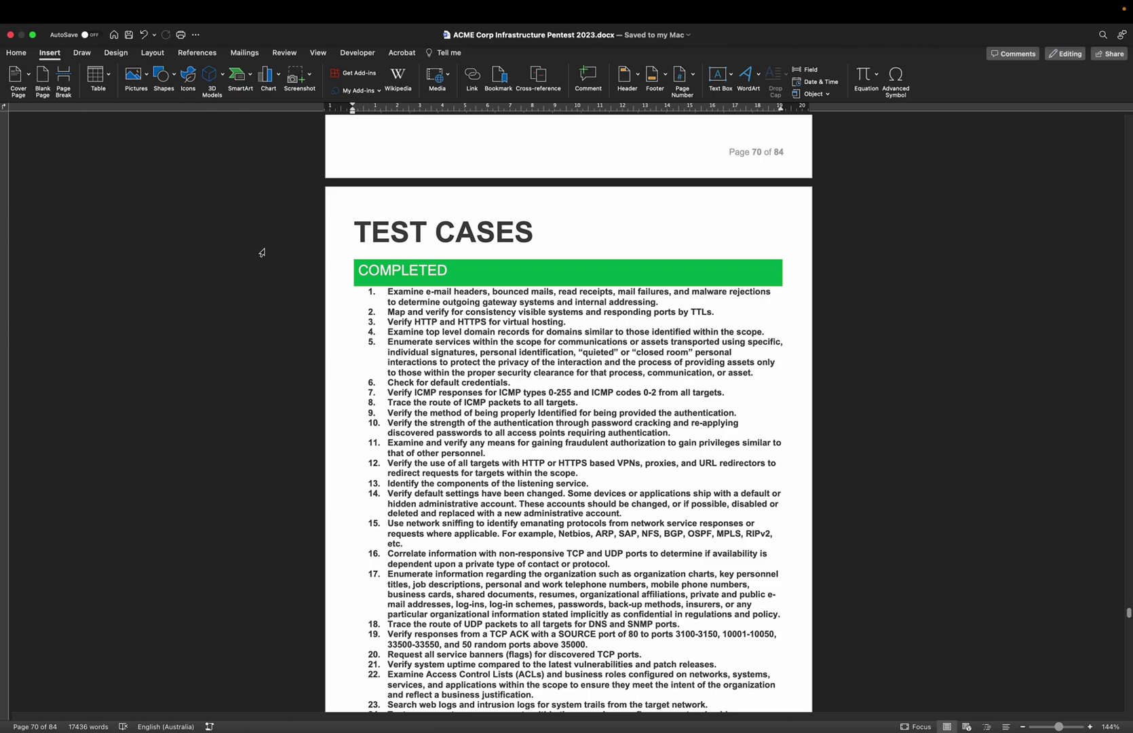
{"action": "scroll", "coordinate": [262, 252], "scroll_direction": "down", "scroll_amount": 15}
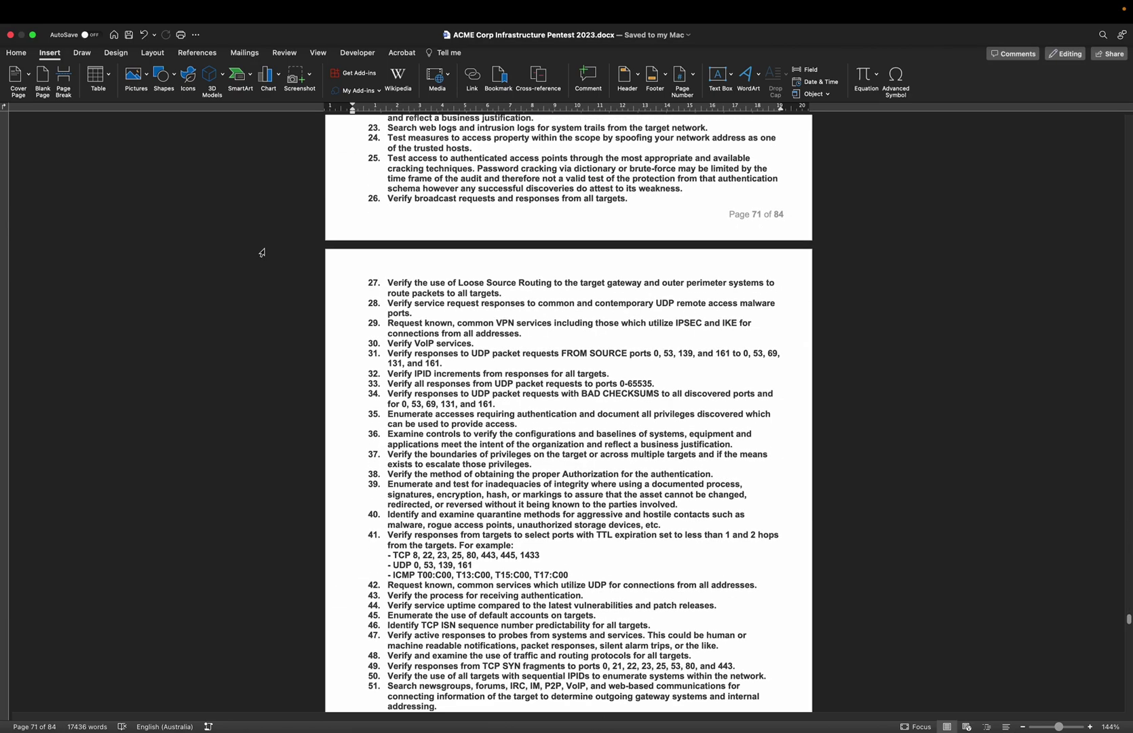
{"action": "scroll", "coordinate": [262, 252], "scroll_direction": "down", "scroll_amount": 8}
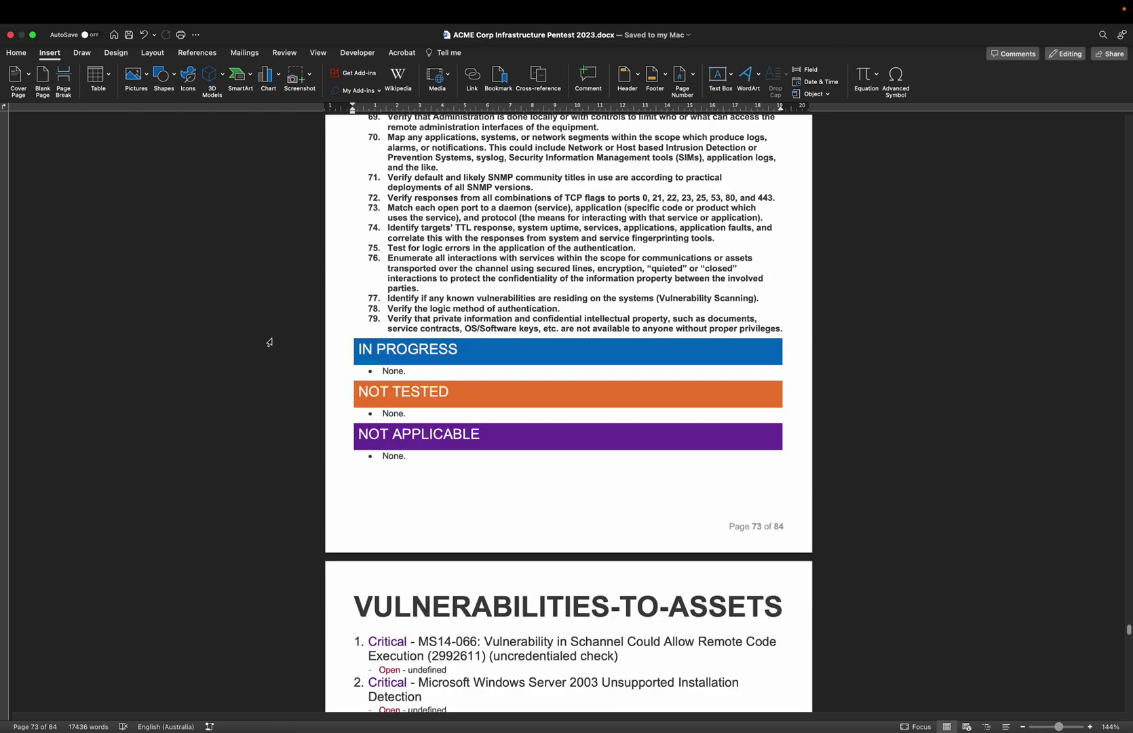
- Review the Vulnerabilities-to-Assets section from the critical findings through the low-priority ones, up to the Assets-to-Vulnerabilities heading
{"action": "scroll", "coordinate": [269, 343], "scroll_direction": "down", "scroll_amount": 10}
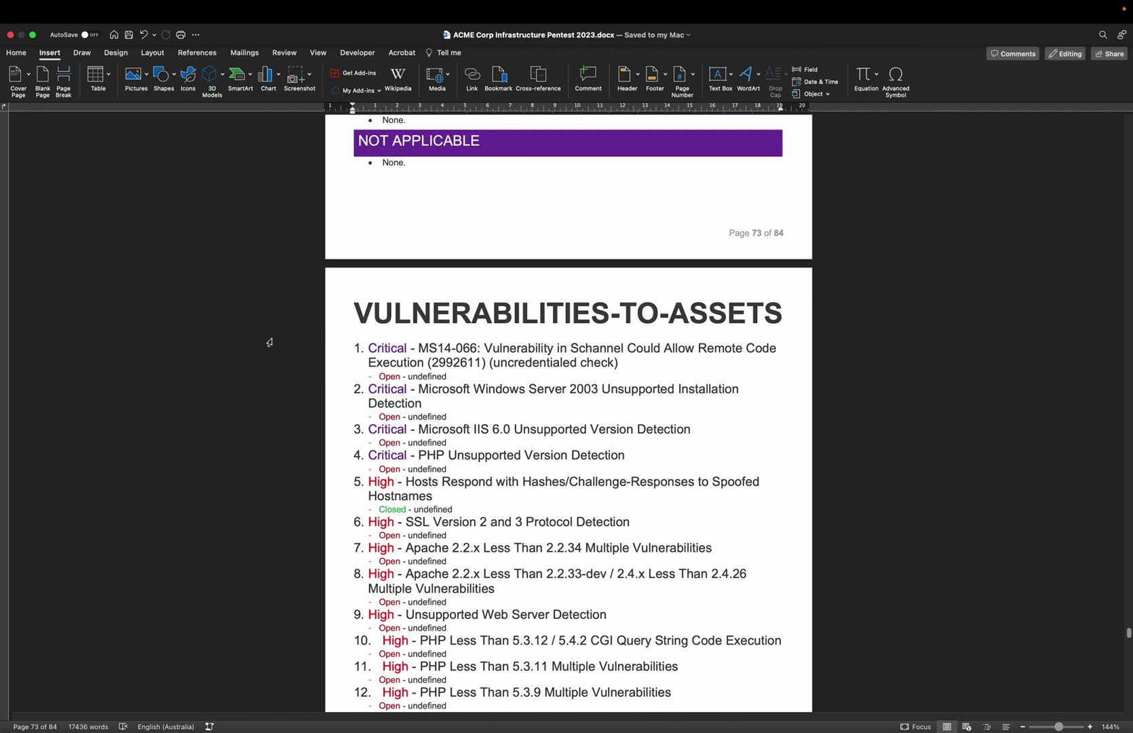
{"action": "scroll", "coordinate": [269, 342], "scroll_direction": "down", "scroll_amount": 1}
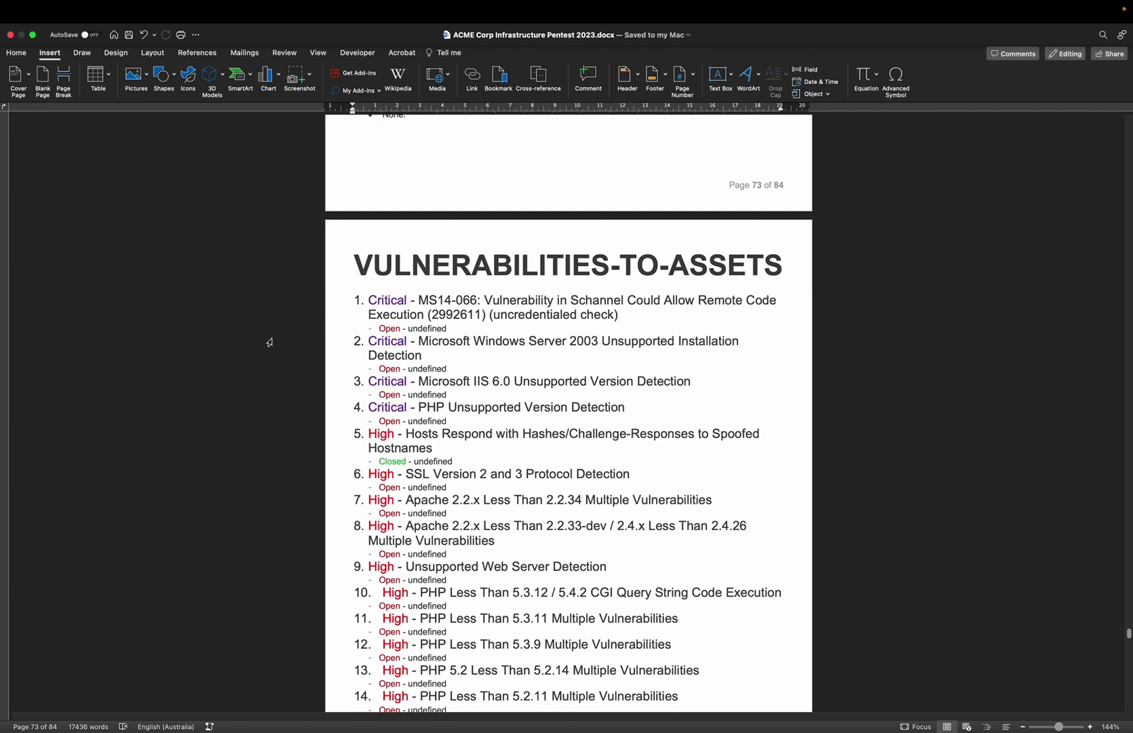
{"action": "scroll", "coordinate": [270, 343], "scroll_direction": "down", "scroll_amount": 20}
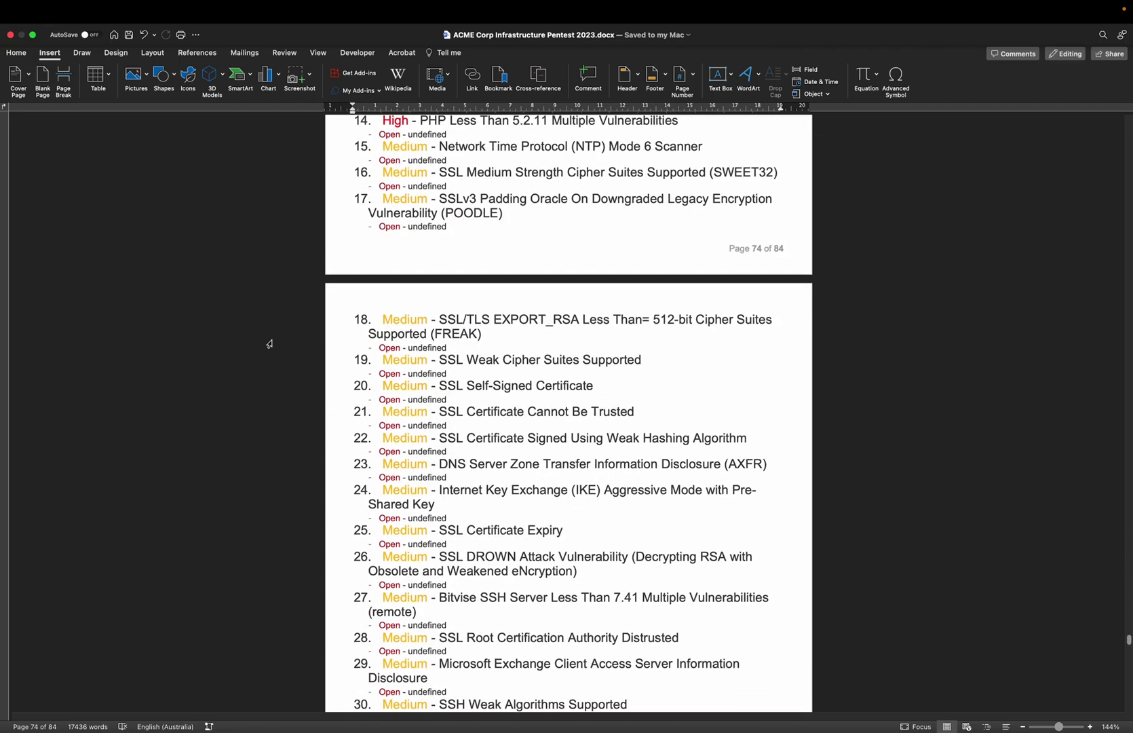
{"action": "scroll", "coordinate": [270, 345], "scroll_direction": "down", "scroll_amount": 20}
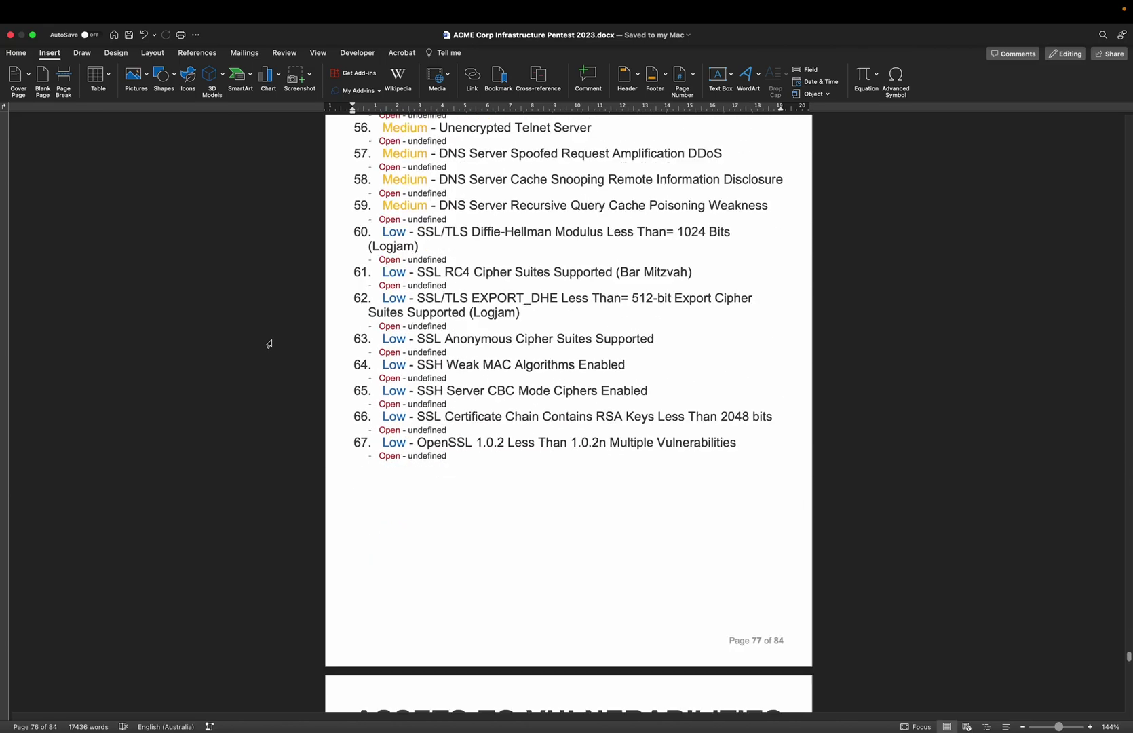
{"action": "scroll", "coordinate": [269, 344], "scroll_direction": "down", "scroll_amount": 3}
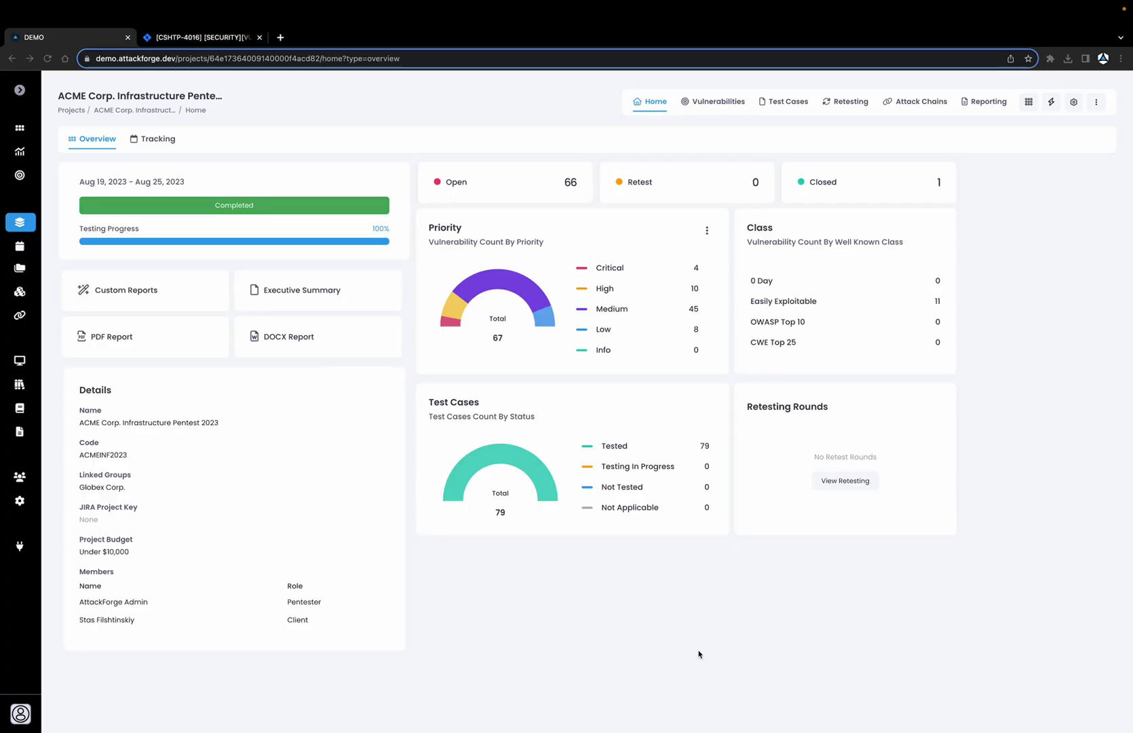